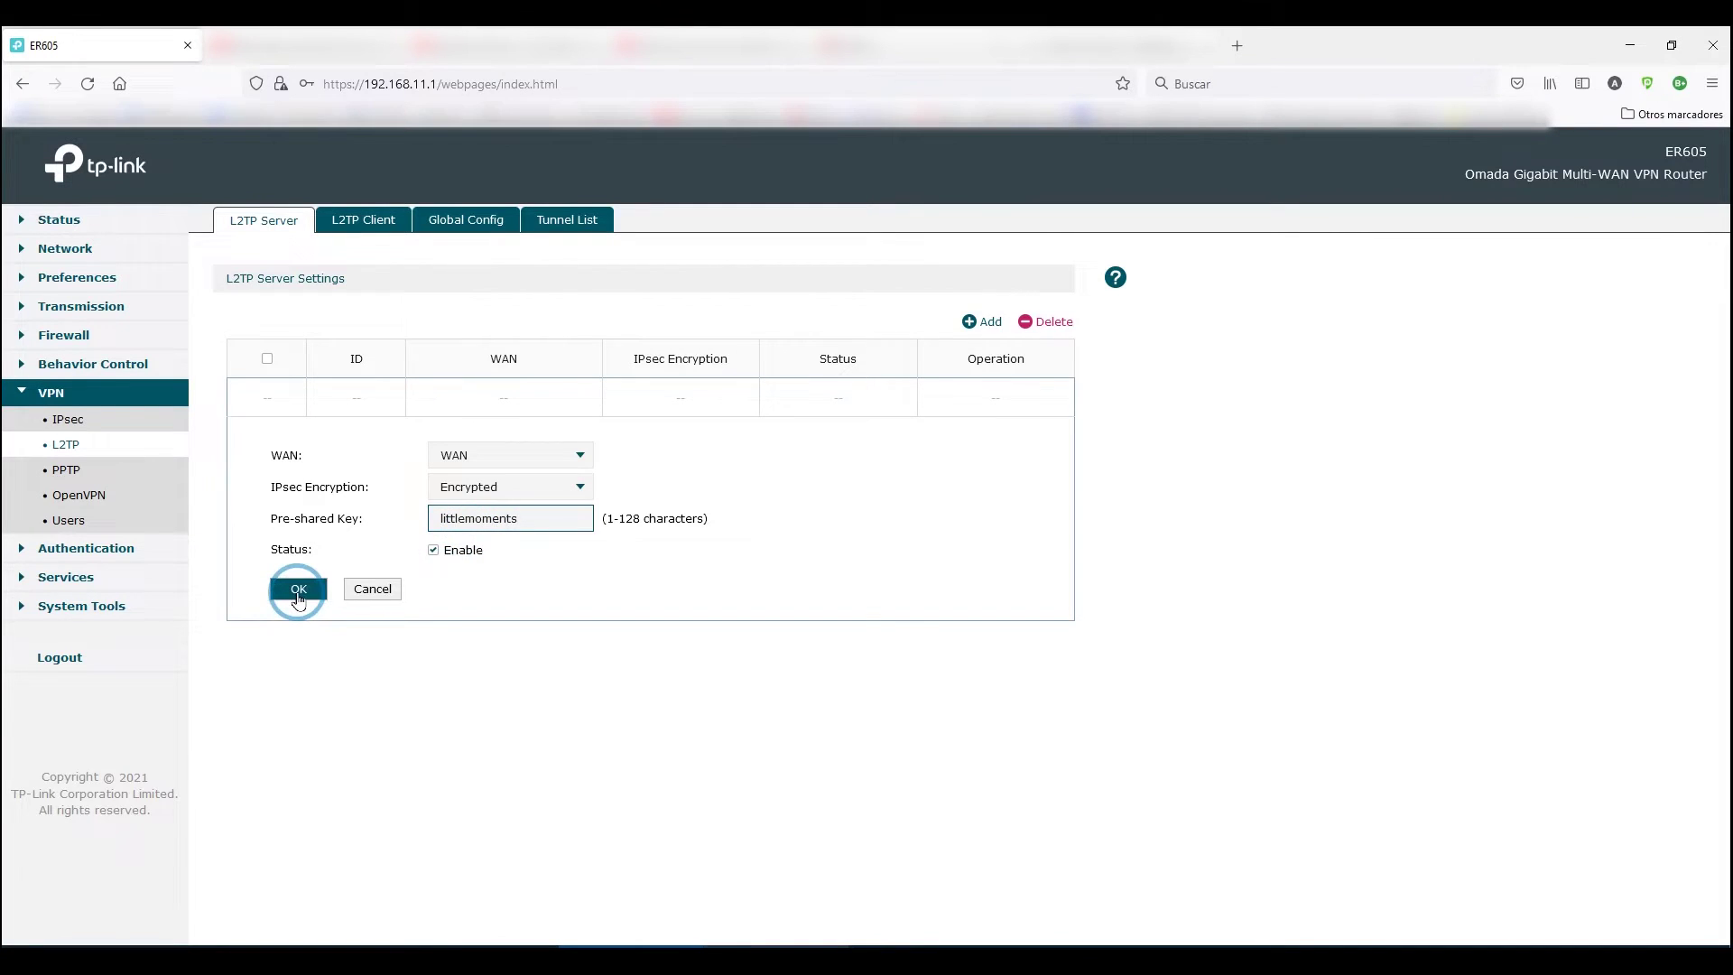
Save the encrypted WAN L2TP server entry and view the empty L2TP client list.
{"action": "left_click", "coordinate": [298, 592]}
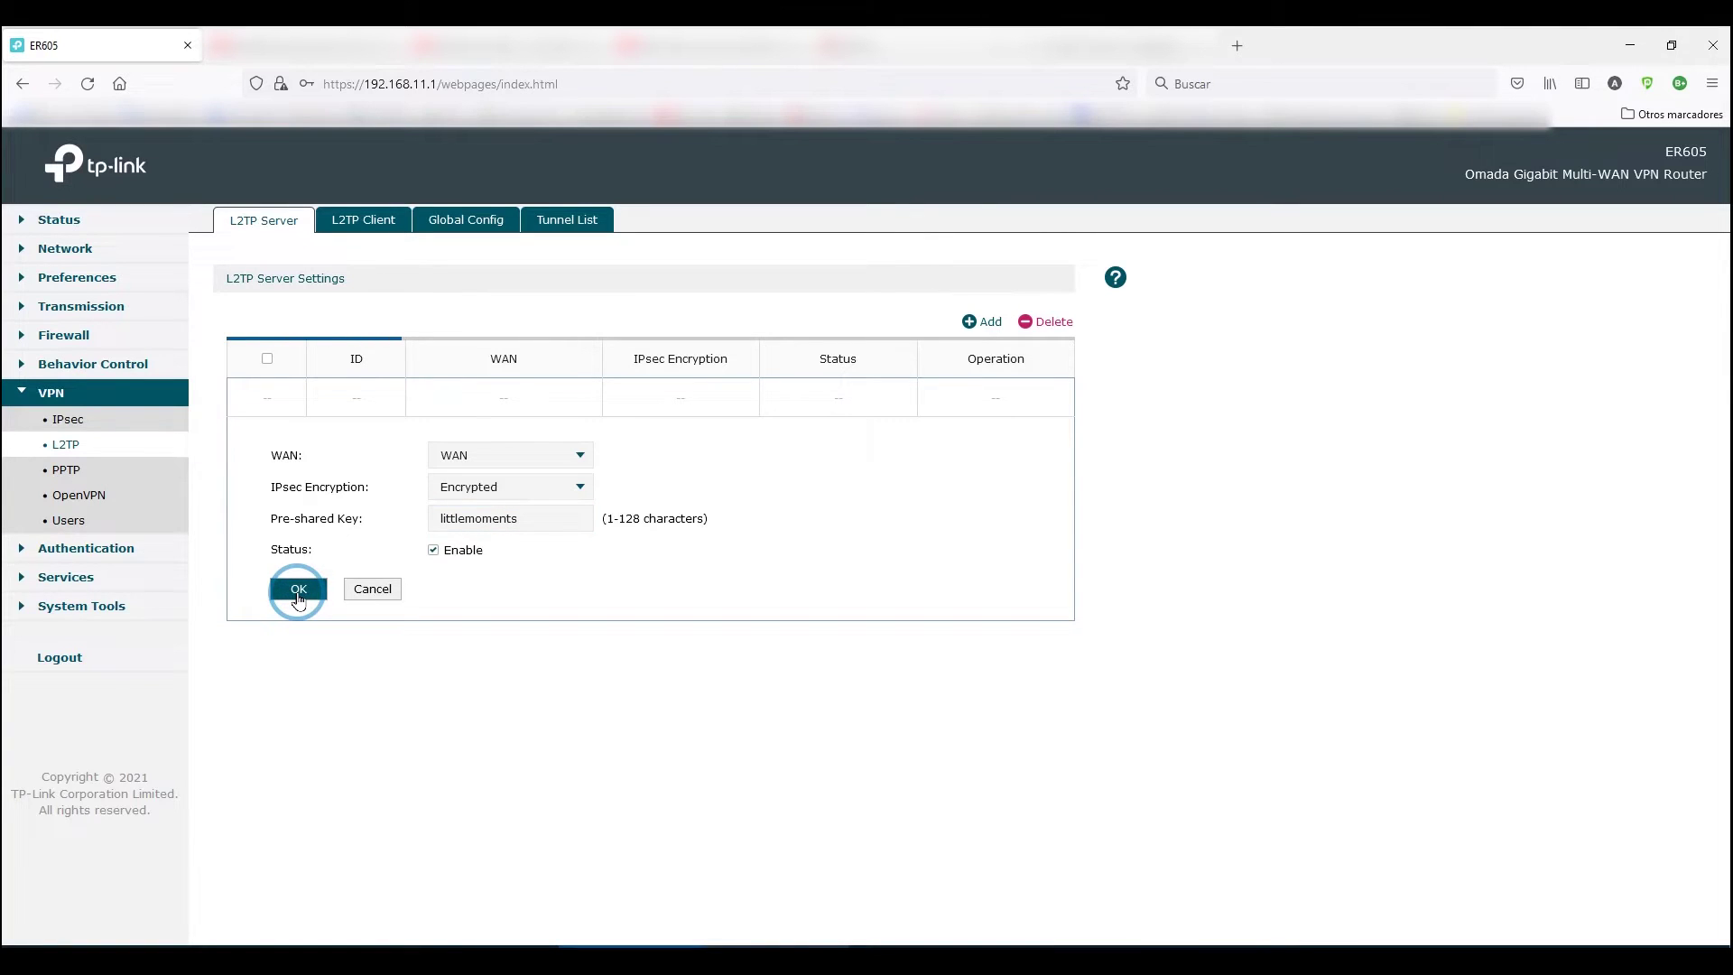
{"action": "left_click", "coordinate": [371, 230]}
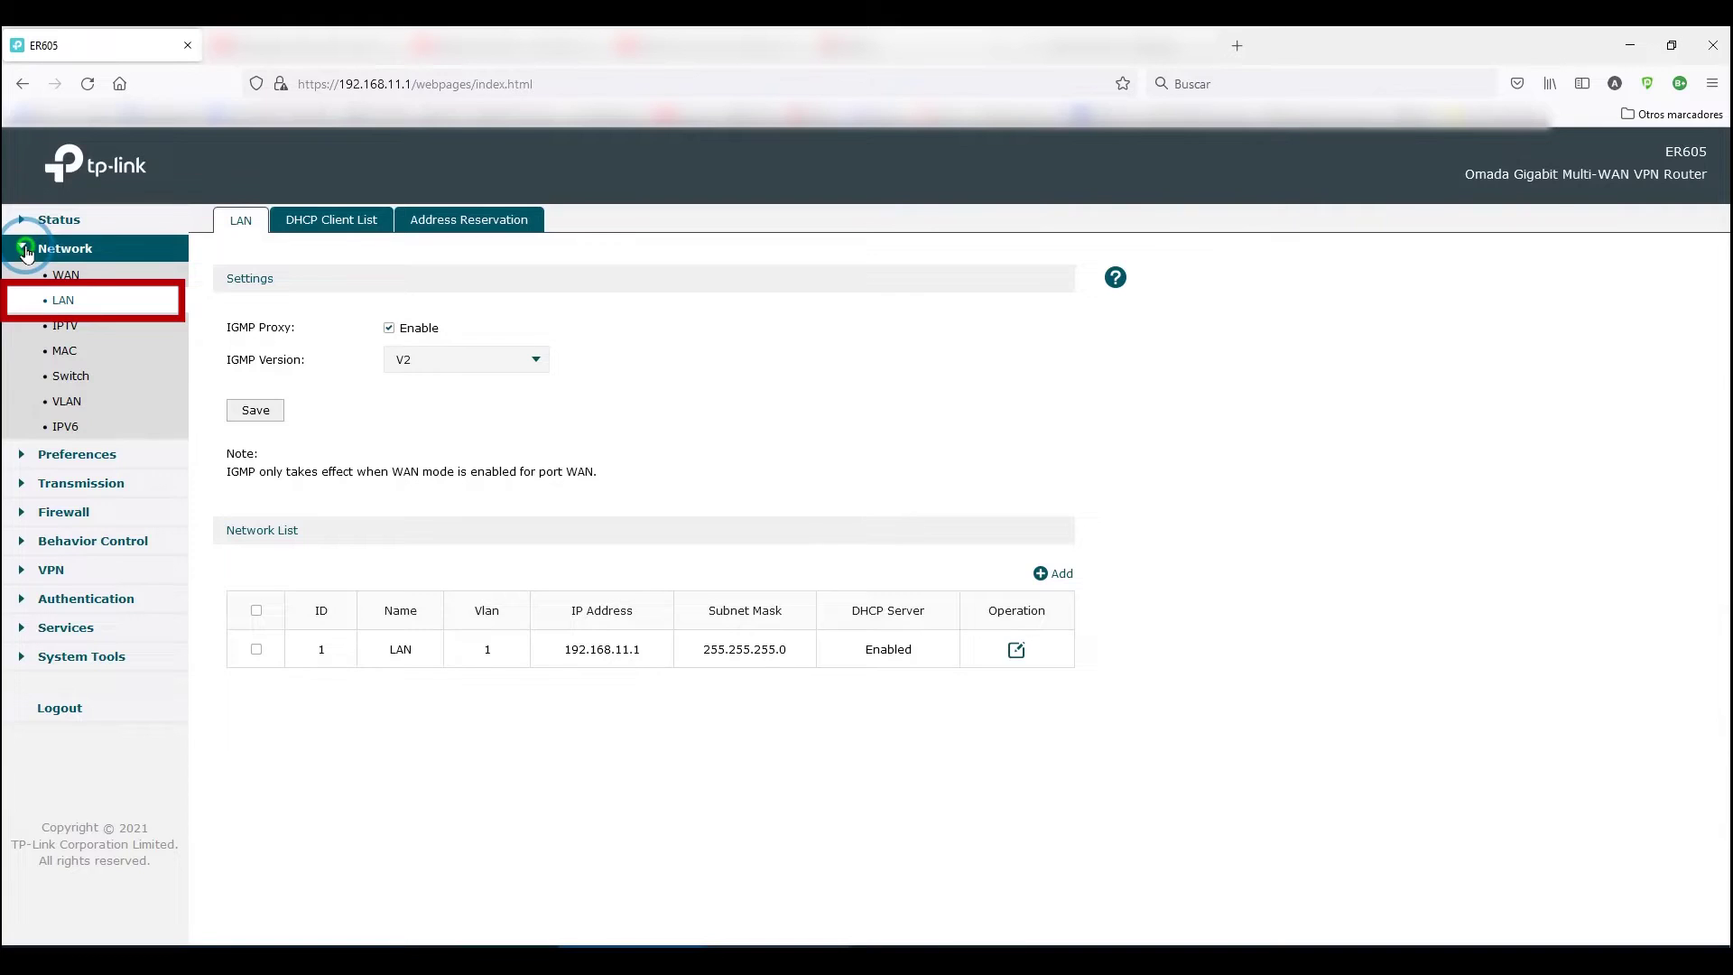
Show the LAN network at 192.168.11.1 with its DHCP server enabled.
{"action": "left_click", "coordinate": [25, 251]}
Open the LAN network entry to review its DHCP address range.
{"action": "left_click", "coordinate": [97, 248]}
{"action": "left_click", "coordinate": [859, 659]}
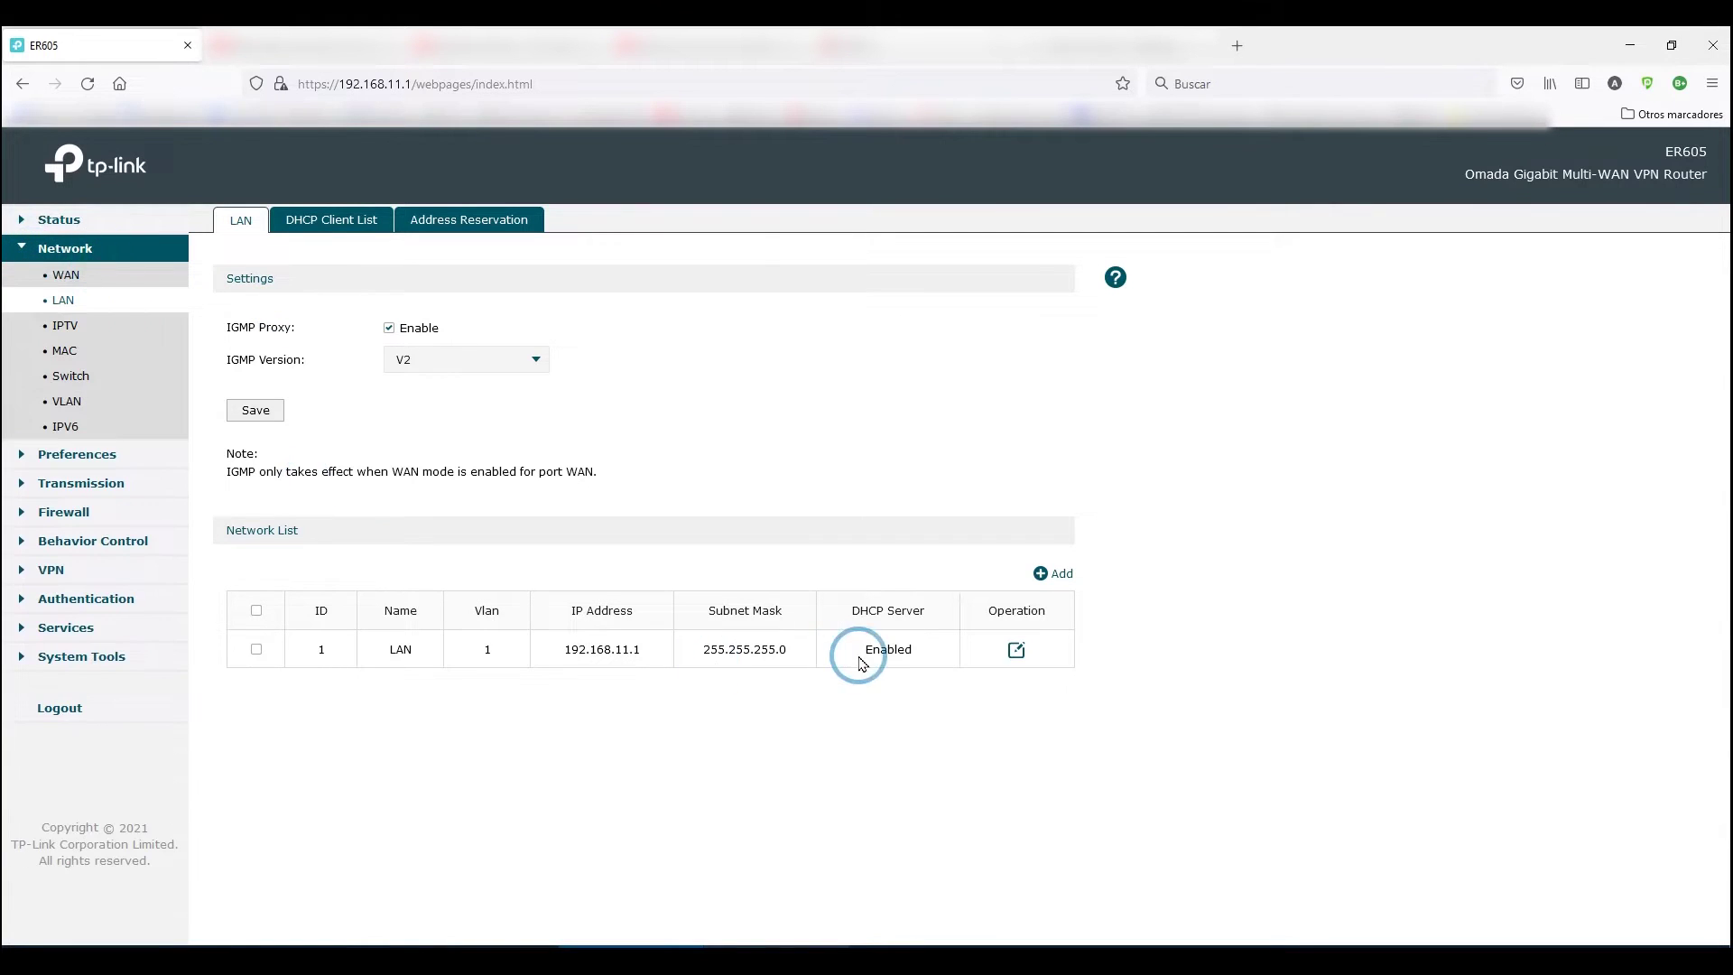
{"action": "left_click", "coordinate": [1016, 650]}
{"action": "scroll", "coordinate": [580, 724], "scroll_direction": "down", "scroll_amount": 3}
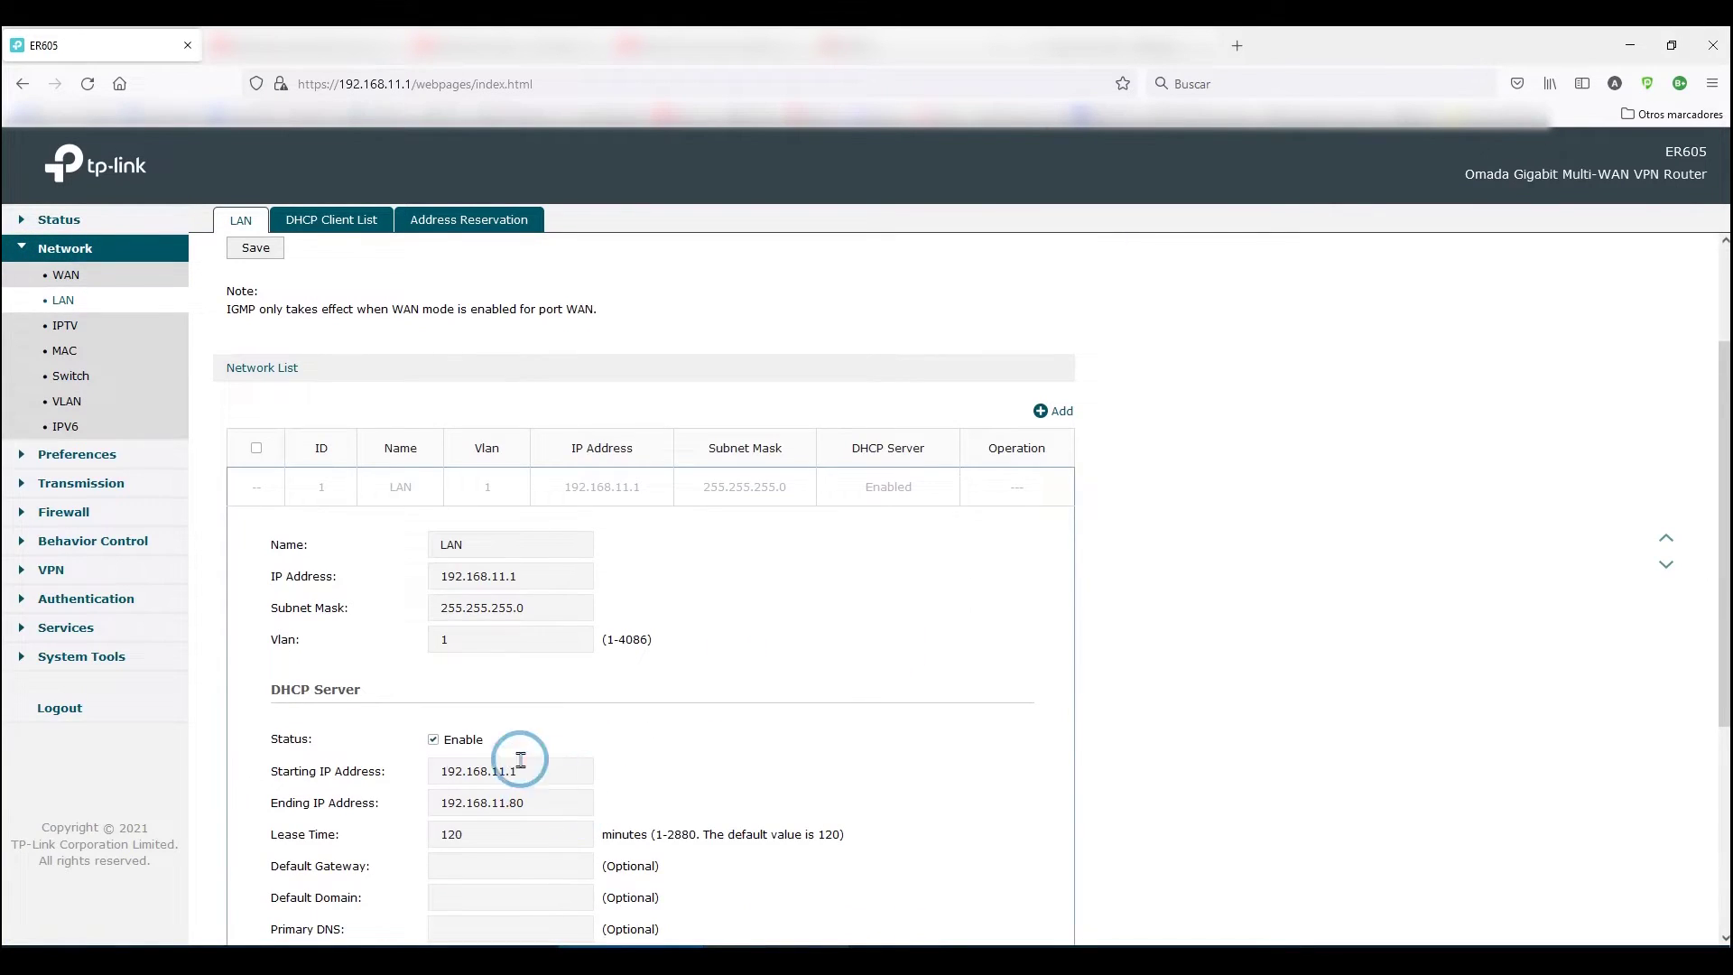
Add a VPN IP pool named VPN_CLIENTS with addresses starting at 192.168.11.90.
{"action": "left_click", "coordinate": [52, 454]}
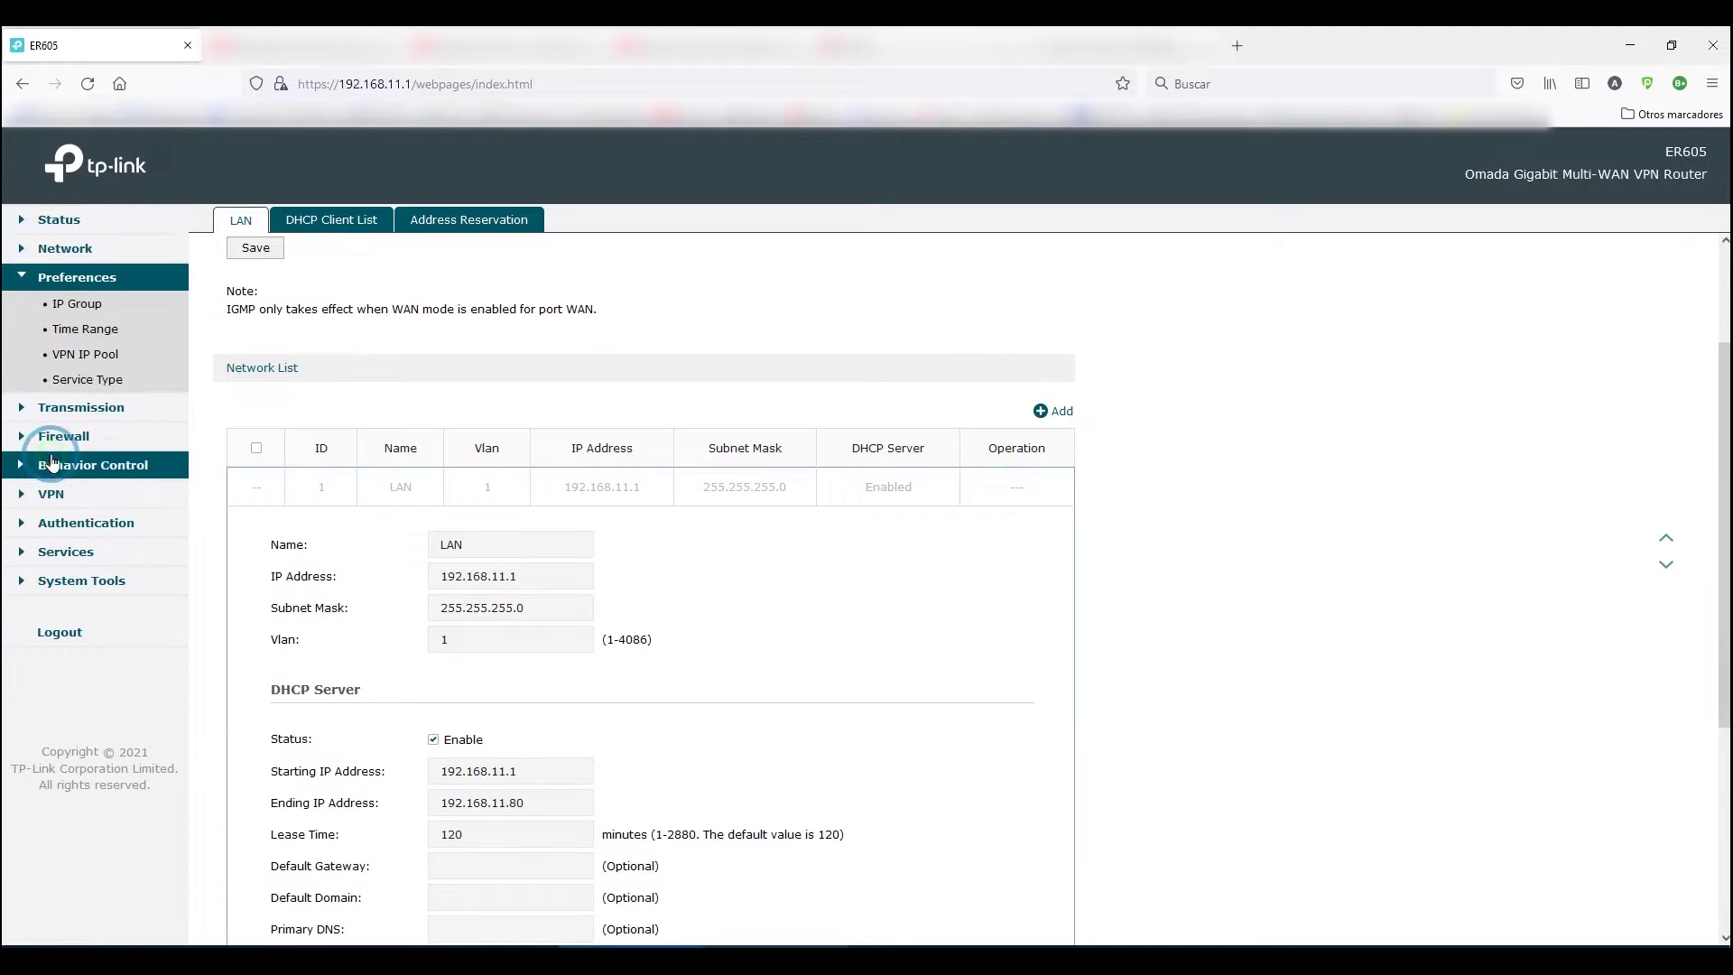
{"action": "left_click", "coordinate": [85, 354]}
{"action": "left_click", "coordinate": [744, 338]}
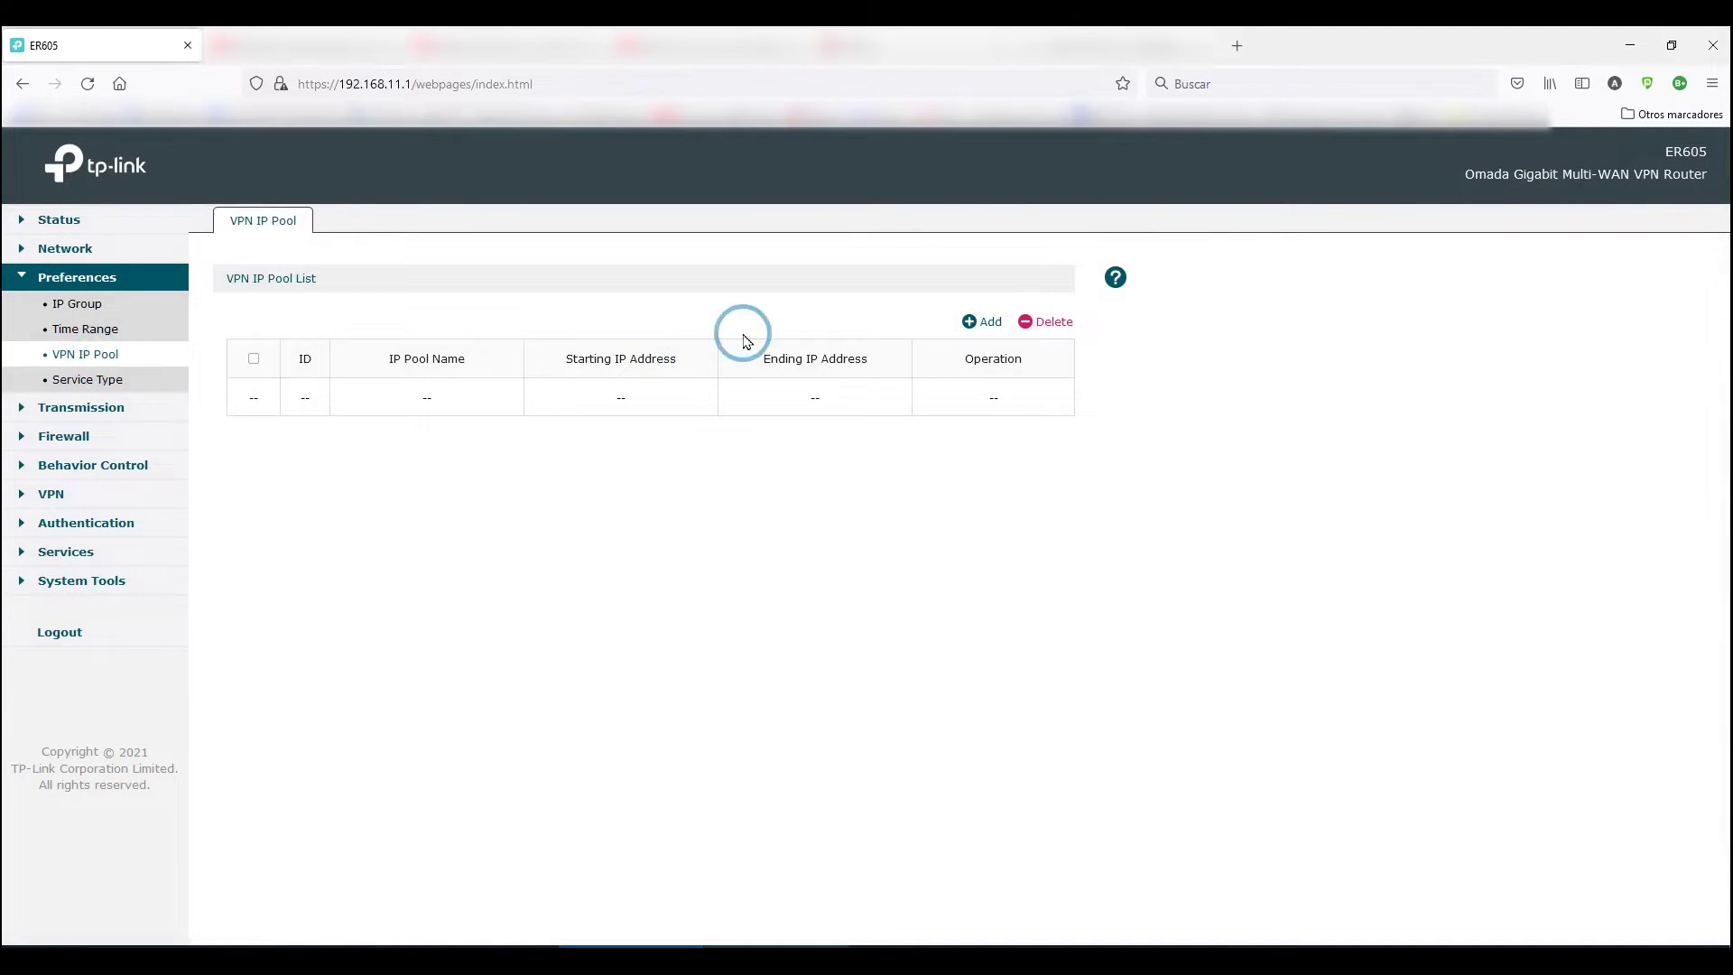
{"action": "left_click", "coordinate": [968, 322]}
{"action": "left_click", "coordinate": [408, 461]}
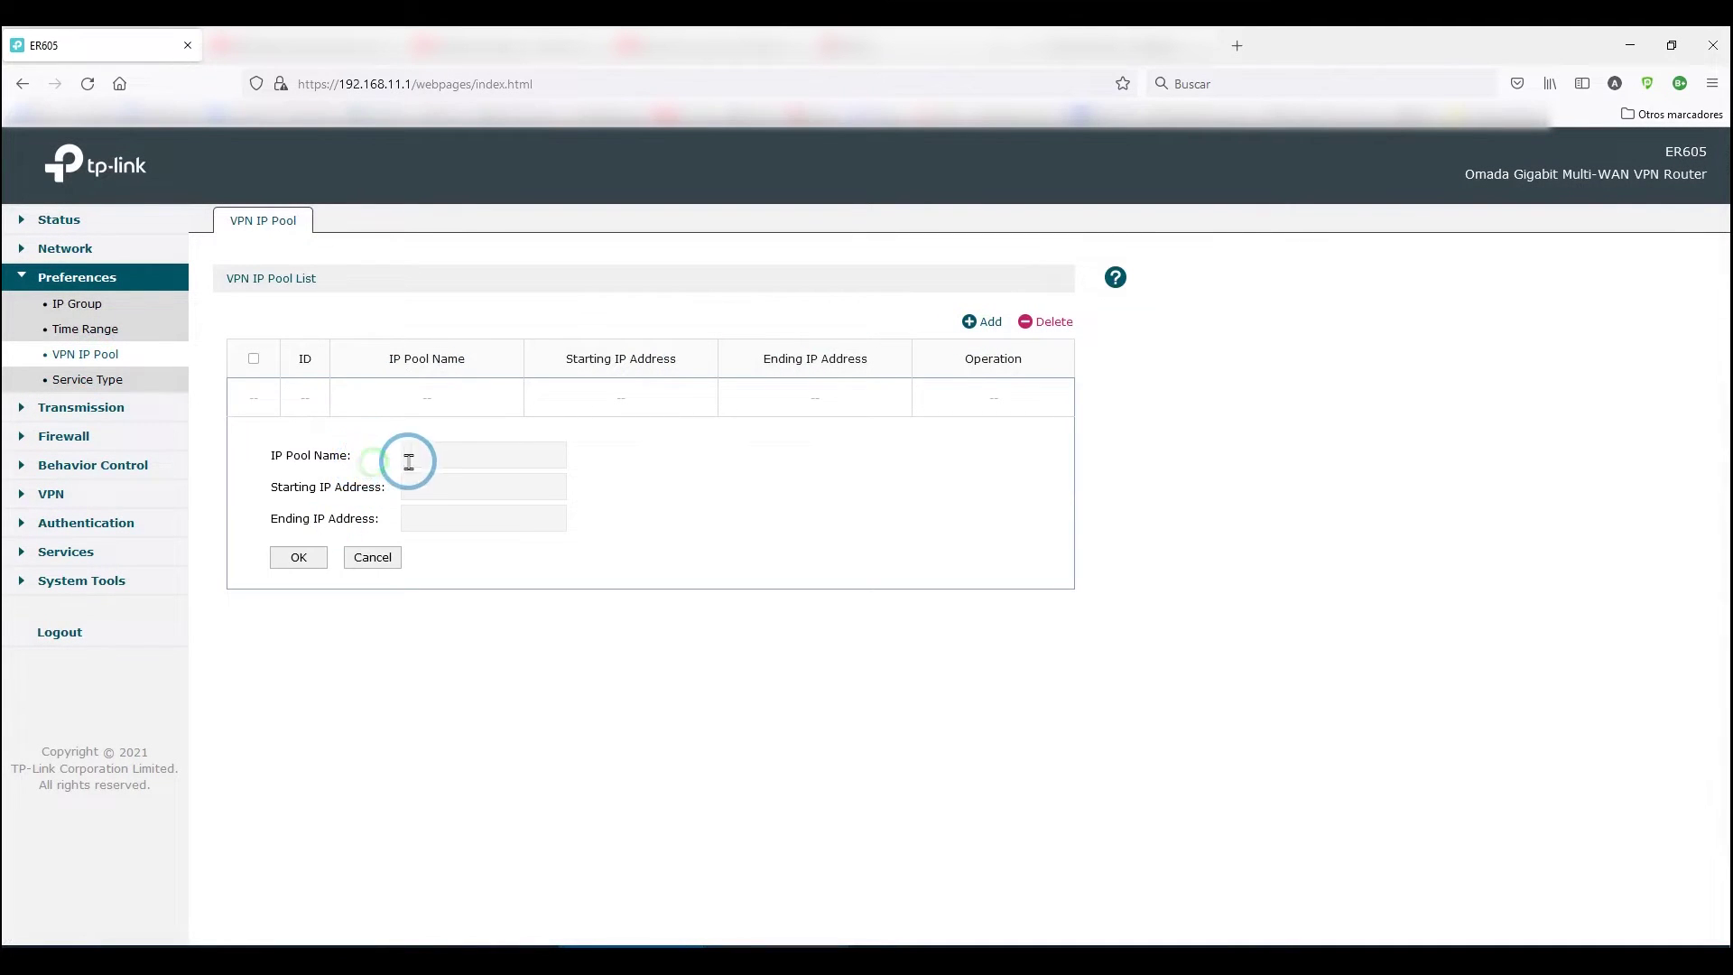
{"action": "type", "text": "VPN_CLIENTS"}
{"action": "key", "text": "Tab"}
{"action": "type", "text": "192.168"}
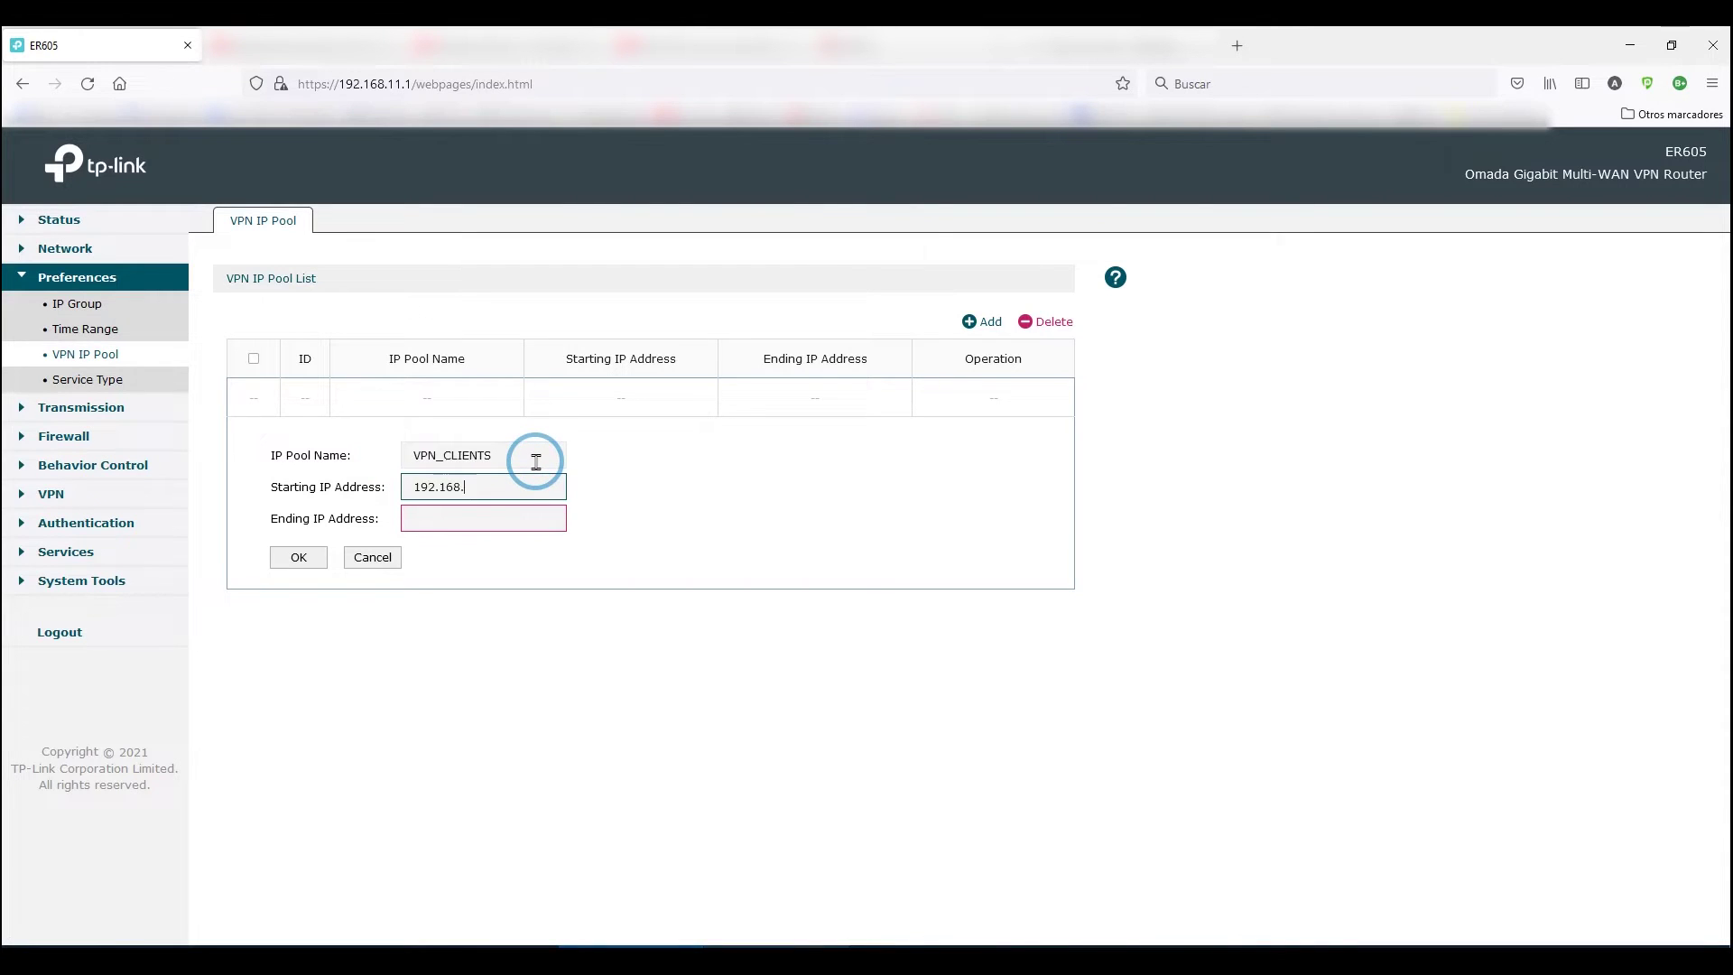
{"action": "key", "text": "Tab"}
{"action": "type", "text": "0"}
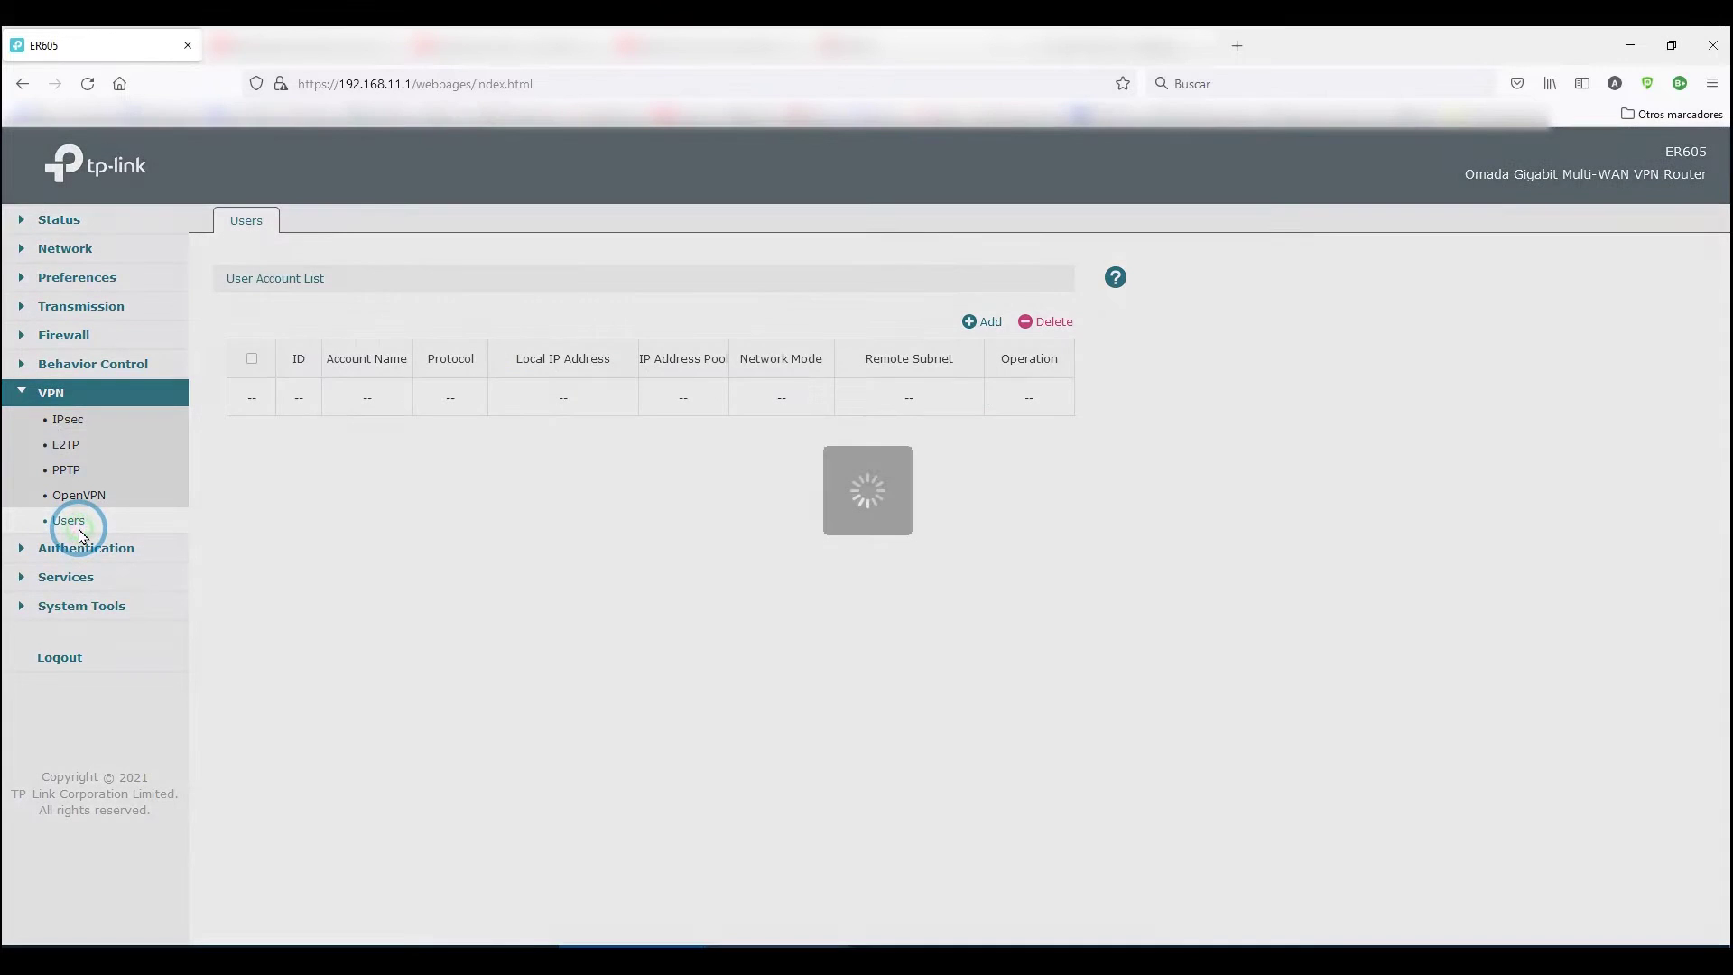
Start a new VPN user and enter its account name and password.
{"action": "left_click", "coordinate": [981, 323]}
{"action": "left_click", "coordinate": [529, 449]}
{"action": "type", "text": "techmomentos"}
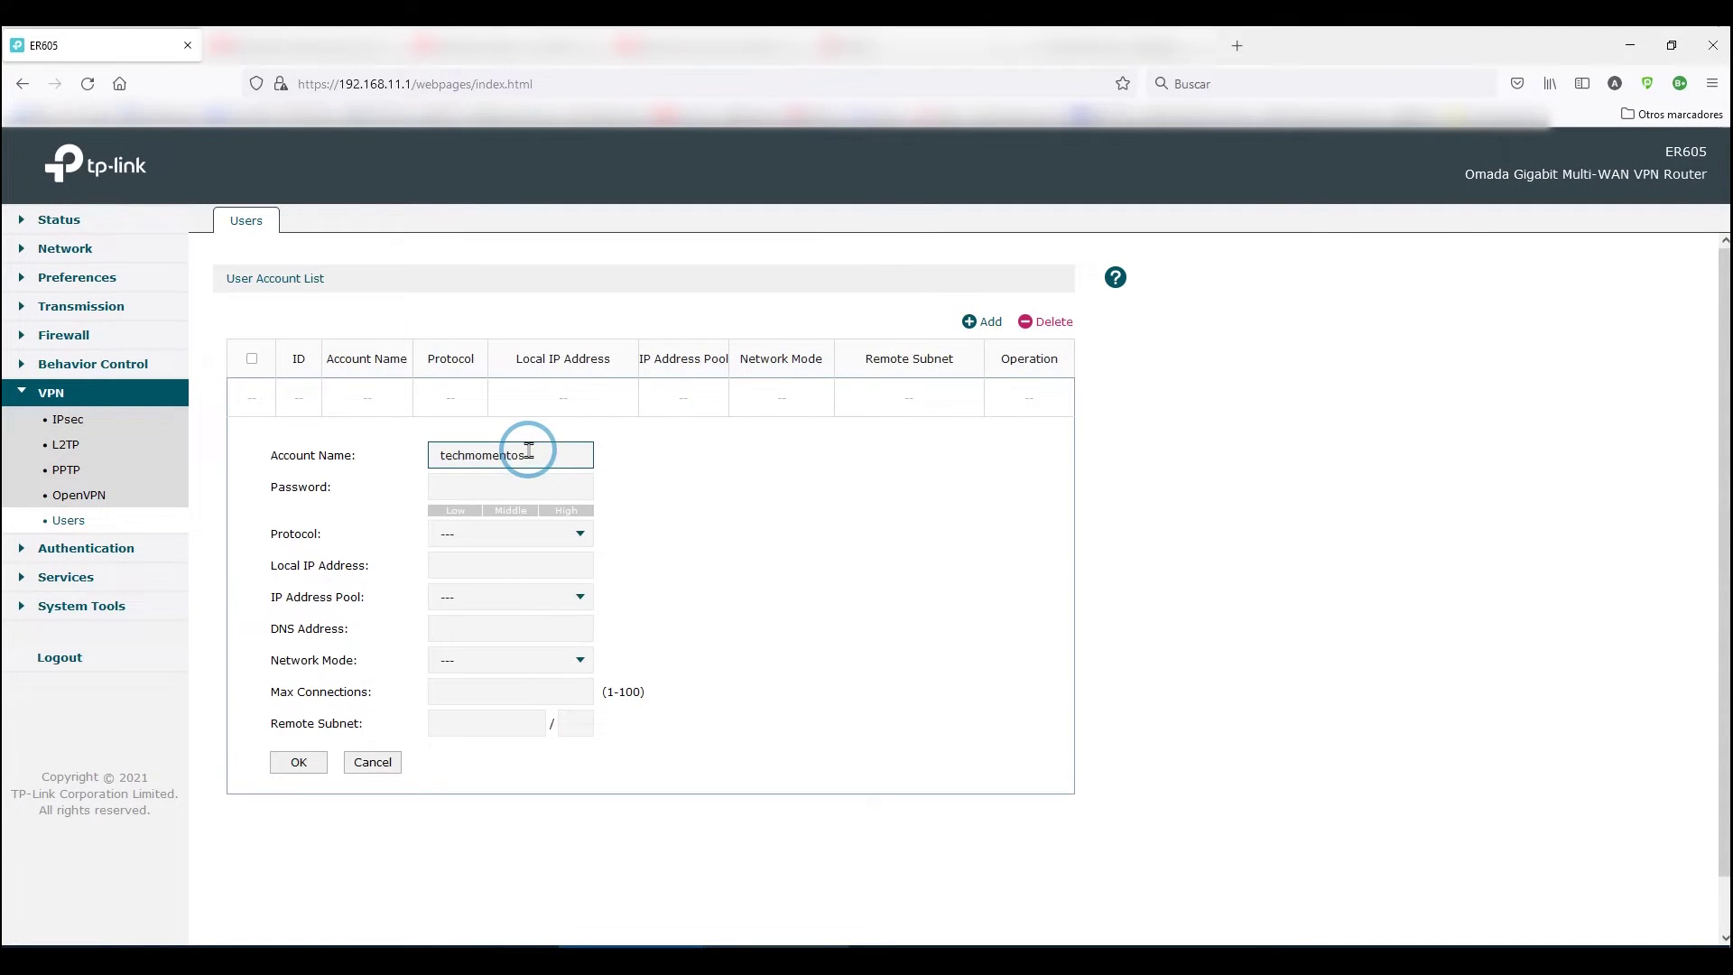
{"action": "key", "text": "Tab"}
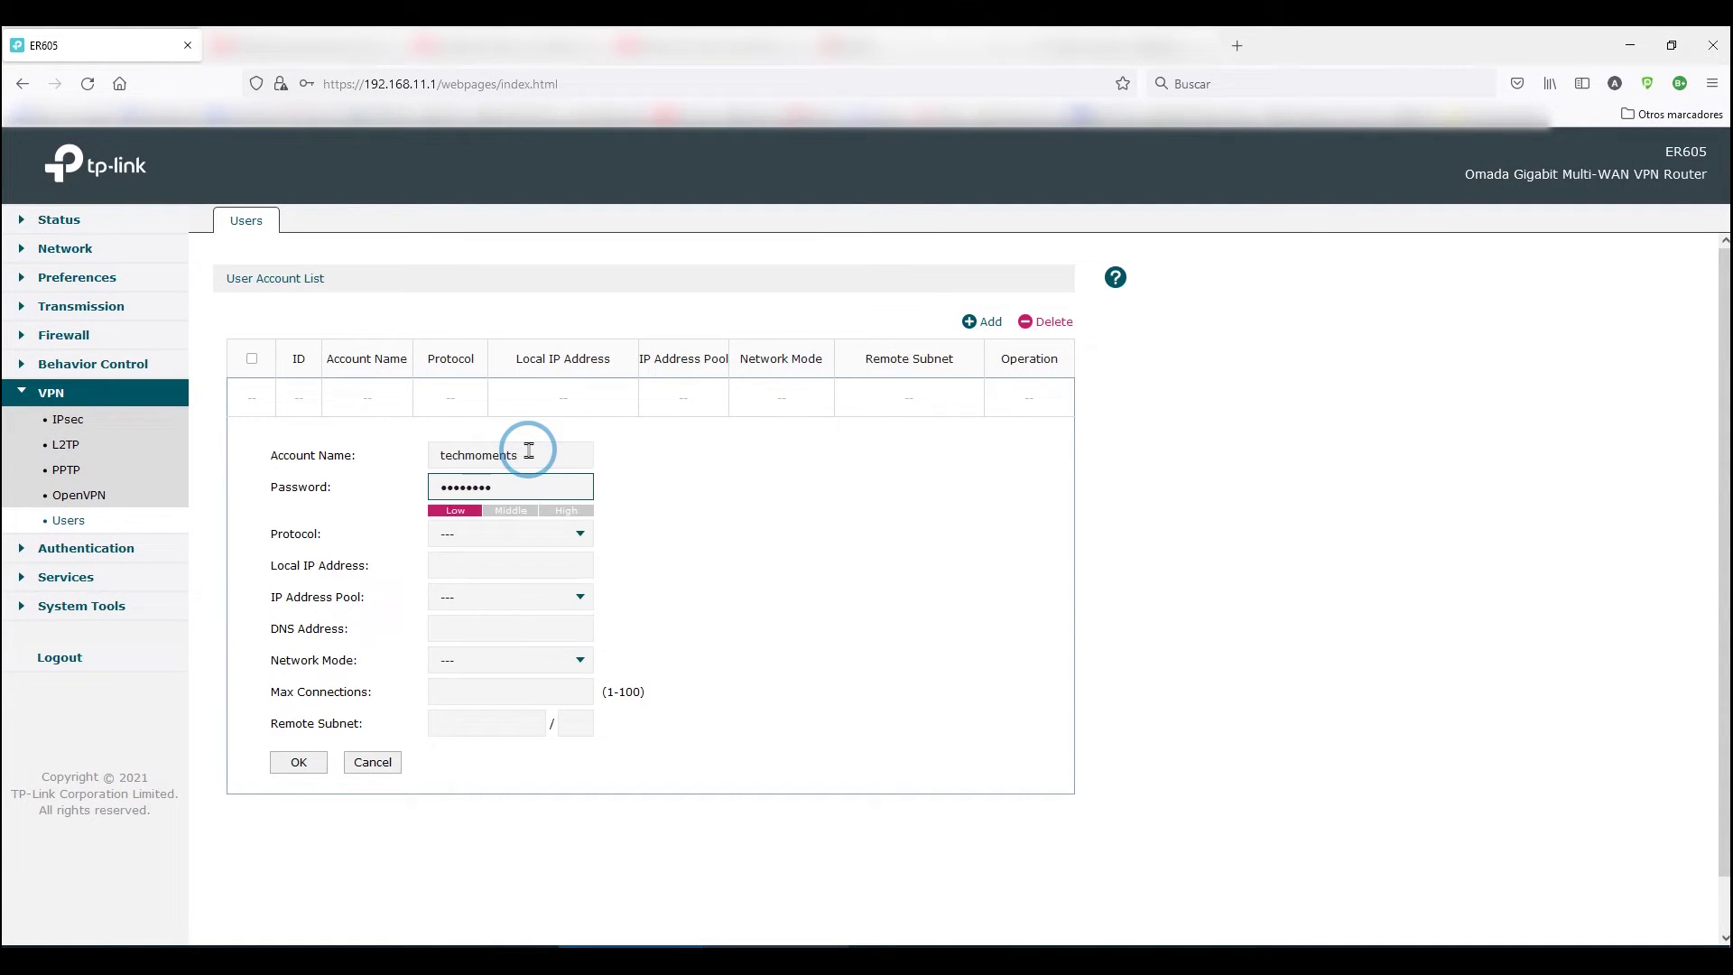
{"action": "key", "text": "Tab"}
{"action": "key", "text": "Tab"}
Set protocol L2TP, local IP 192.168.11.1, pool VPN_CLIENTS and Client-to-LAN mode, then save the user.
{"action": "left_click", "coordinate": [569, 541]}
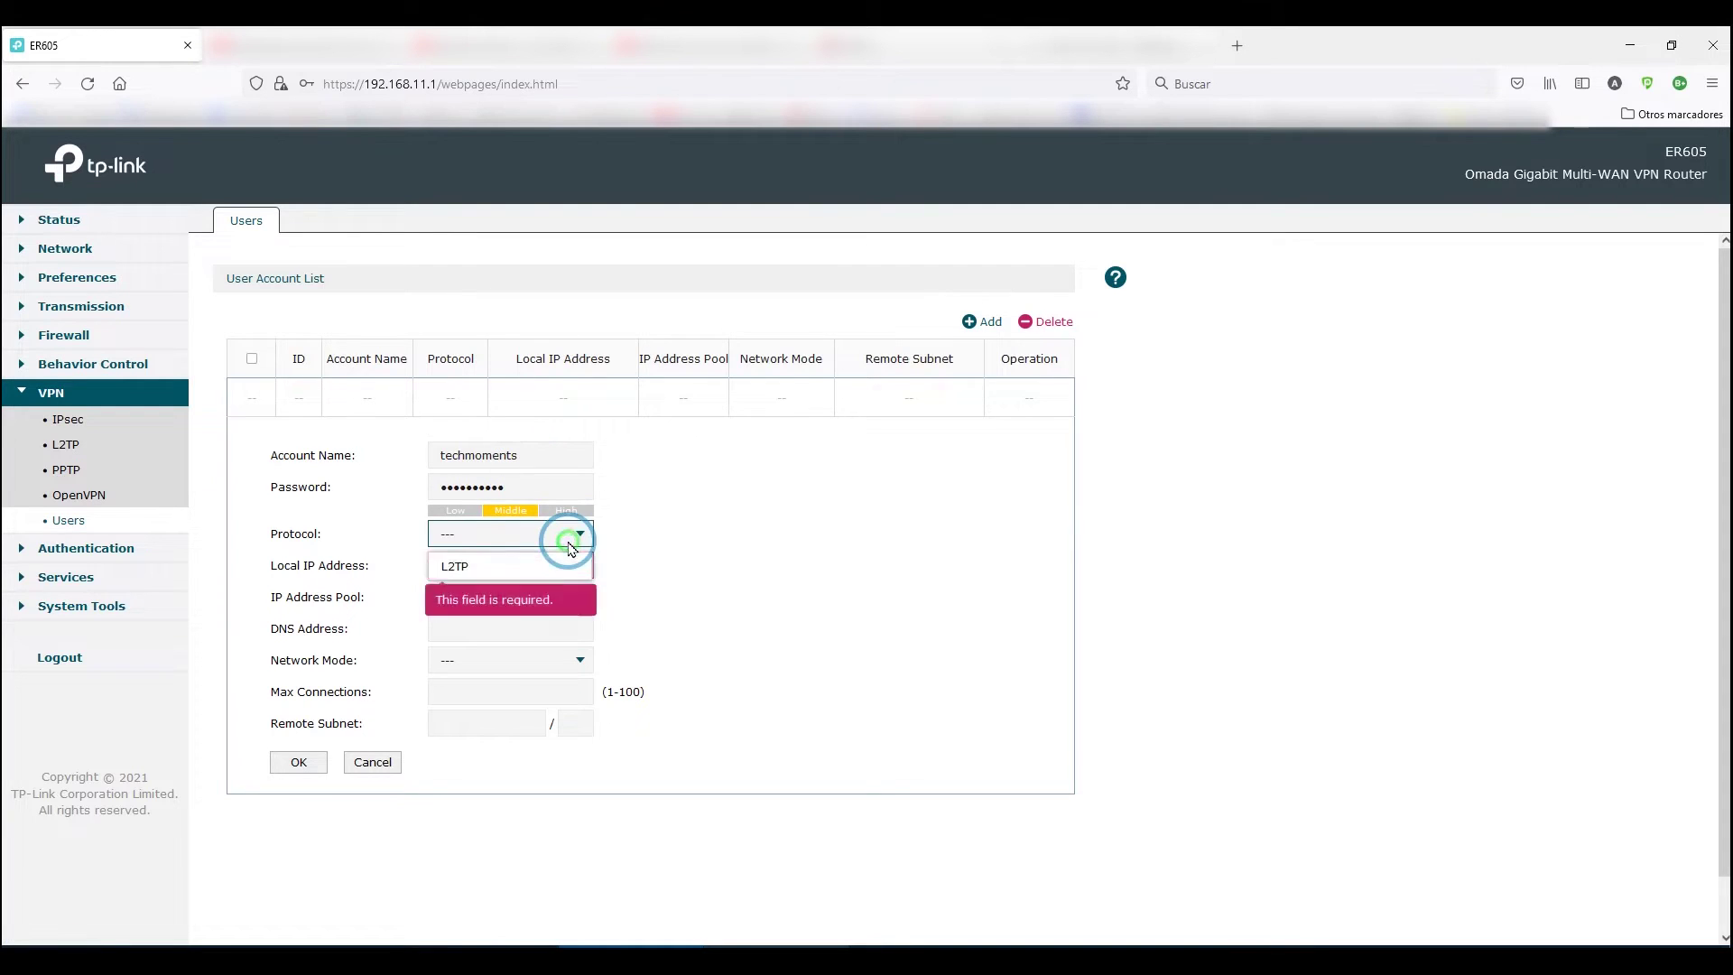
{"action": "left_click", "coordinate": [479, 567]}
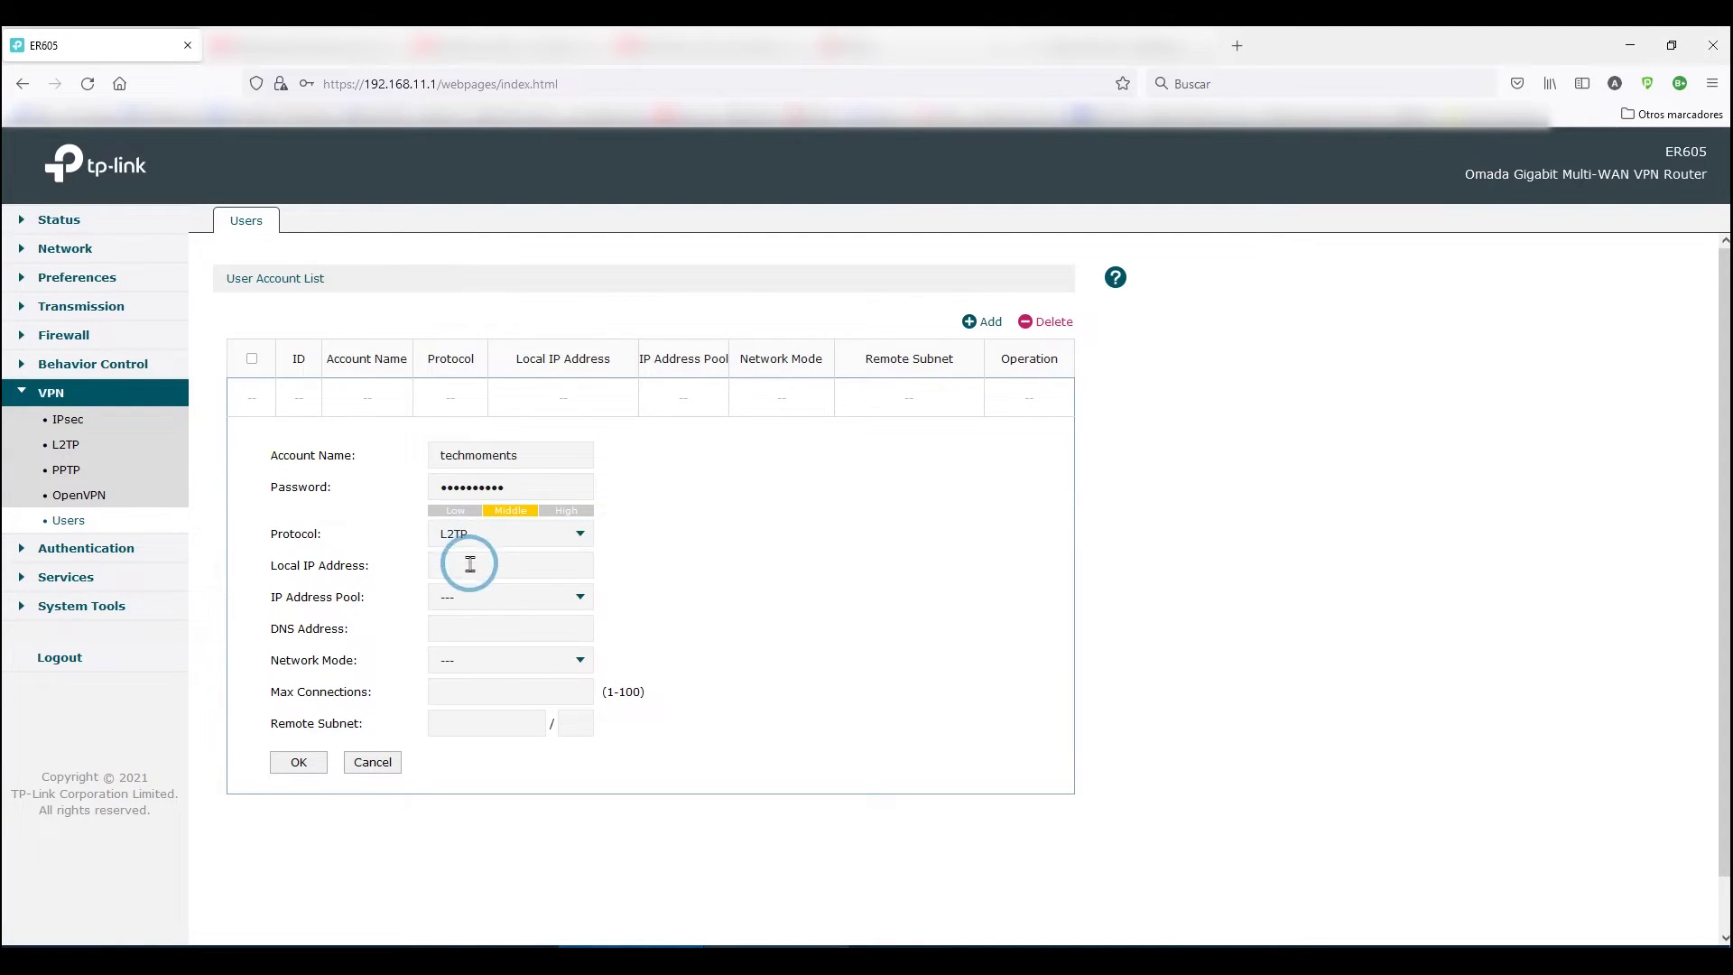
{"action": "left_click", "coordinate": [470, 569]}
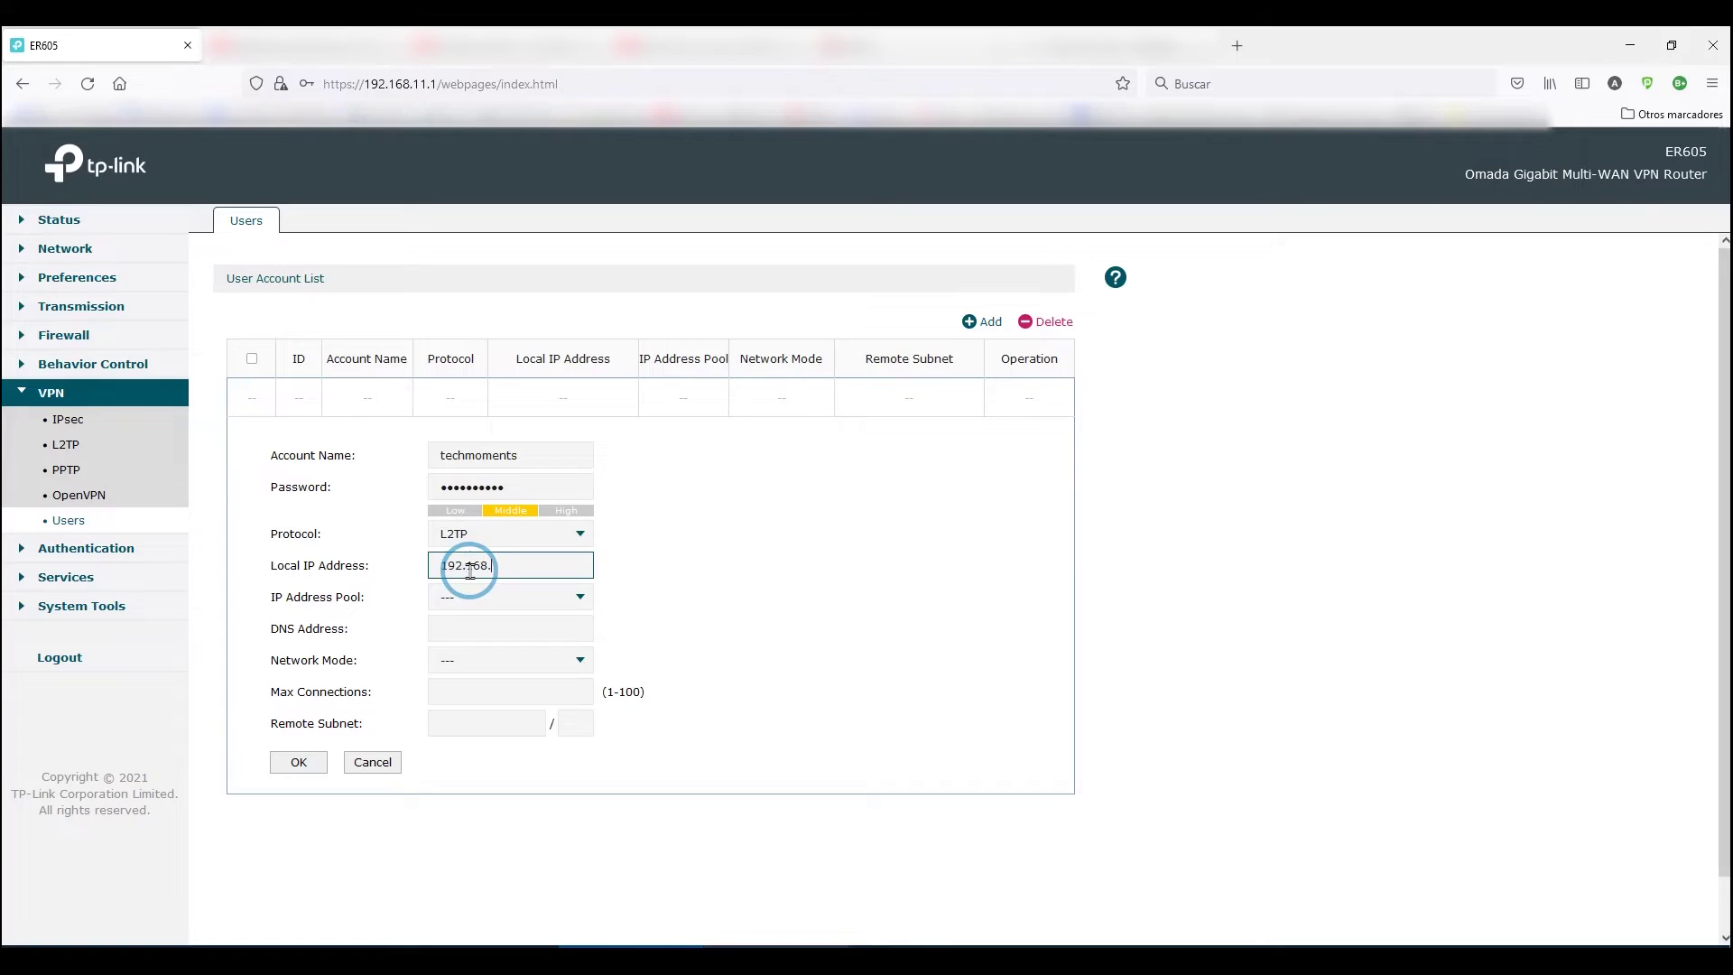
{"action": "left_click", "coordinate": [502, 598]}
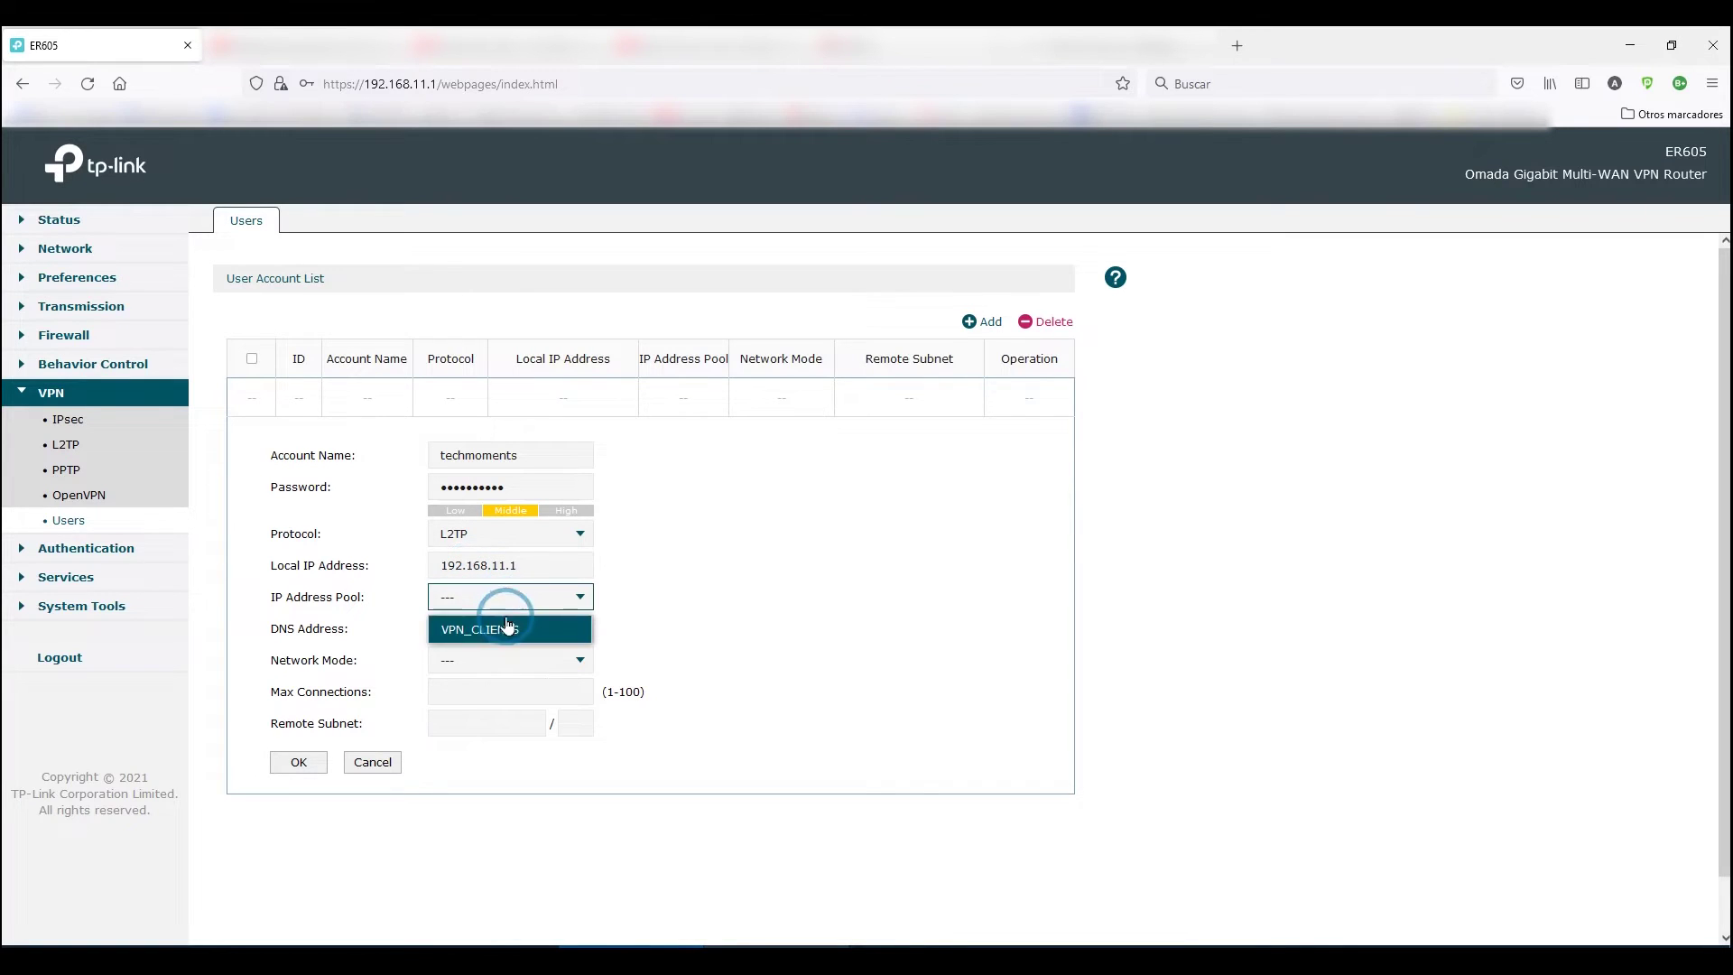
{"action": "left_click", "coordinate": [498, 625]}
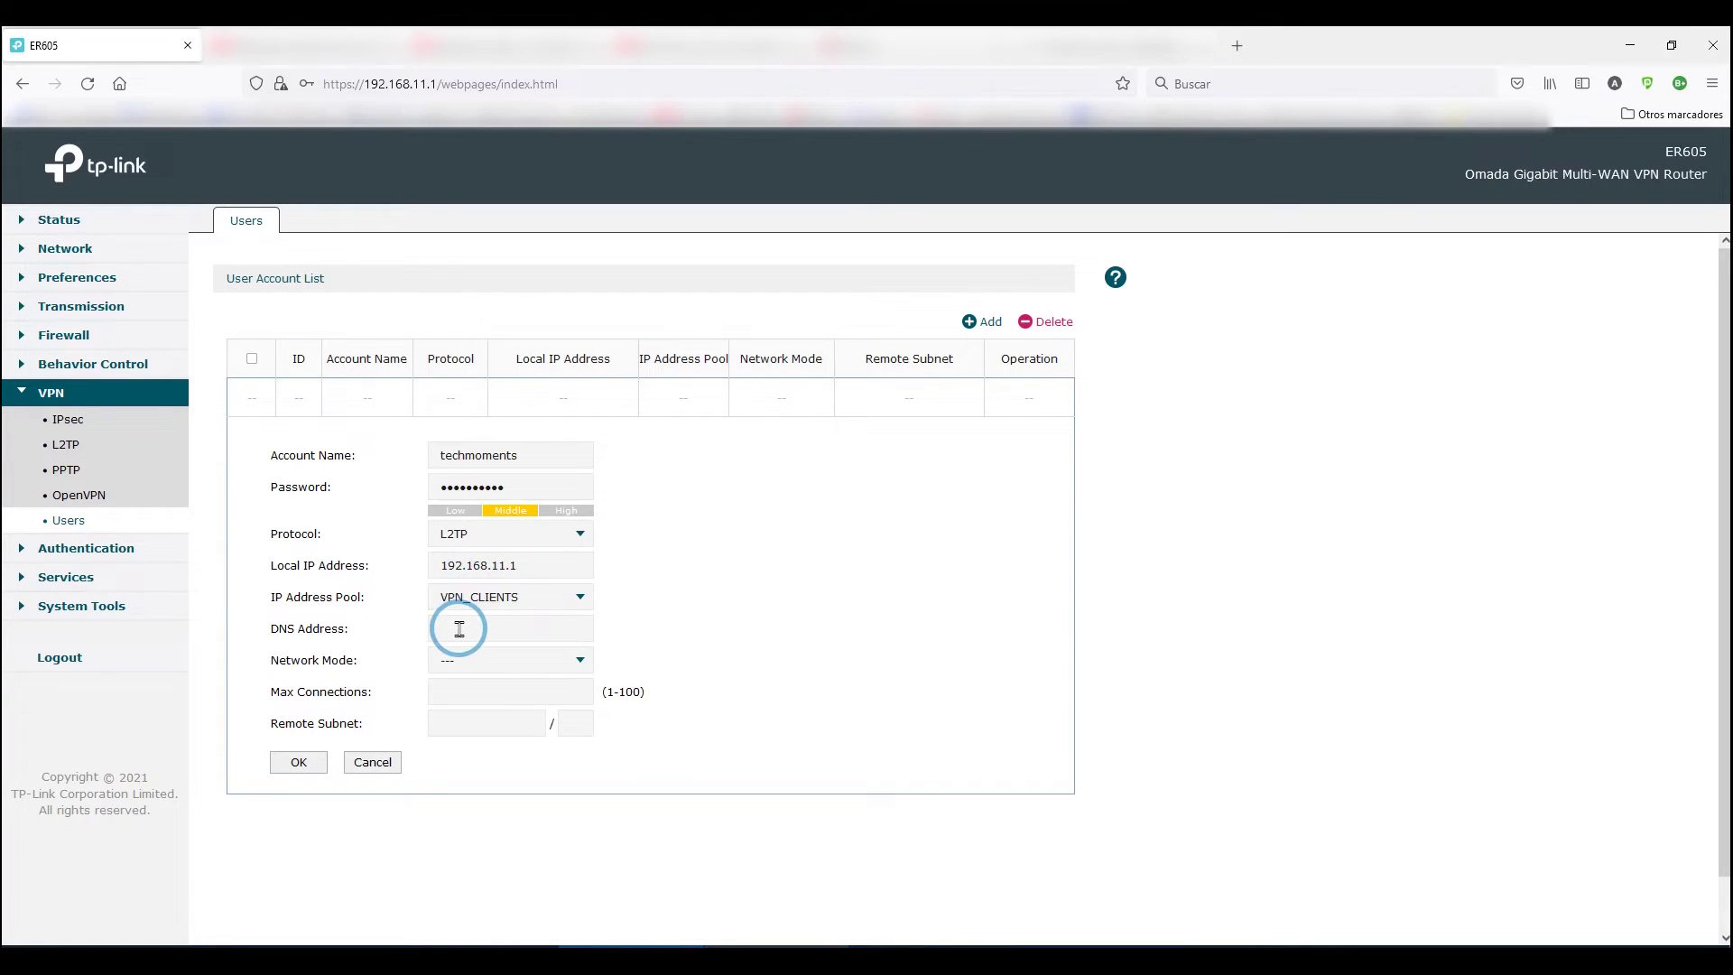
{"action": "left_click", "coordinate": [460, 629]}
{"action": "left_click", "coordinate": [469, 661]}
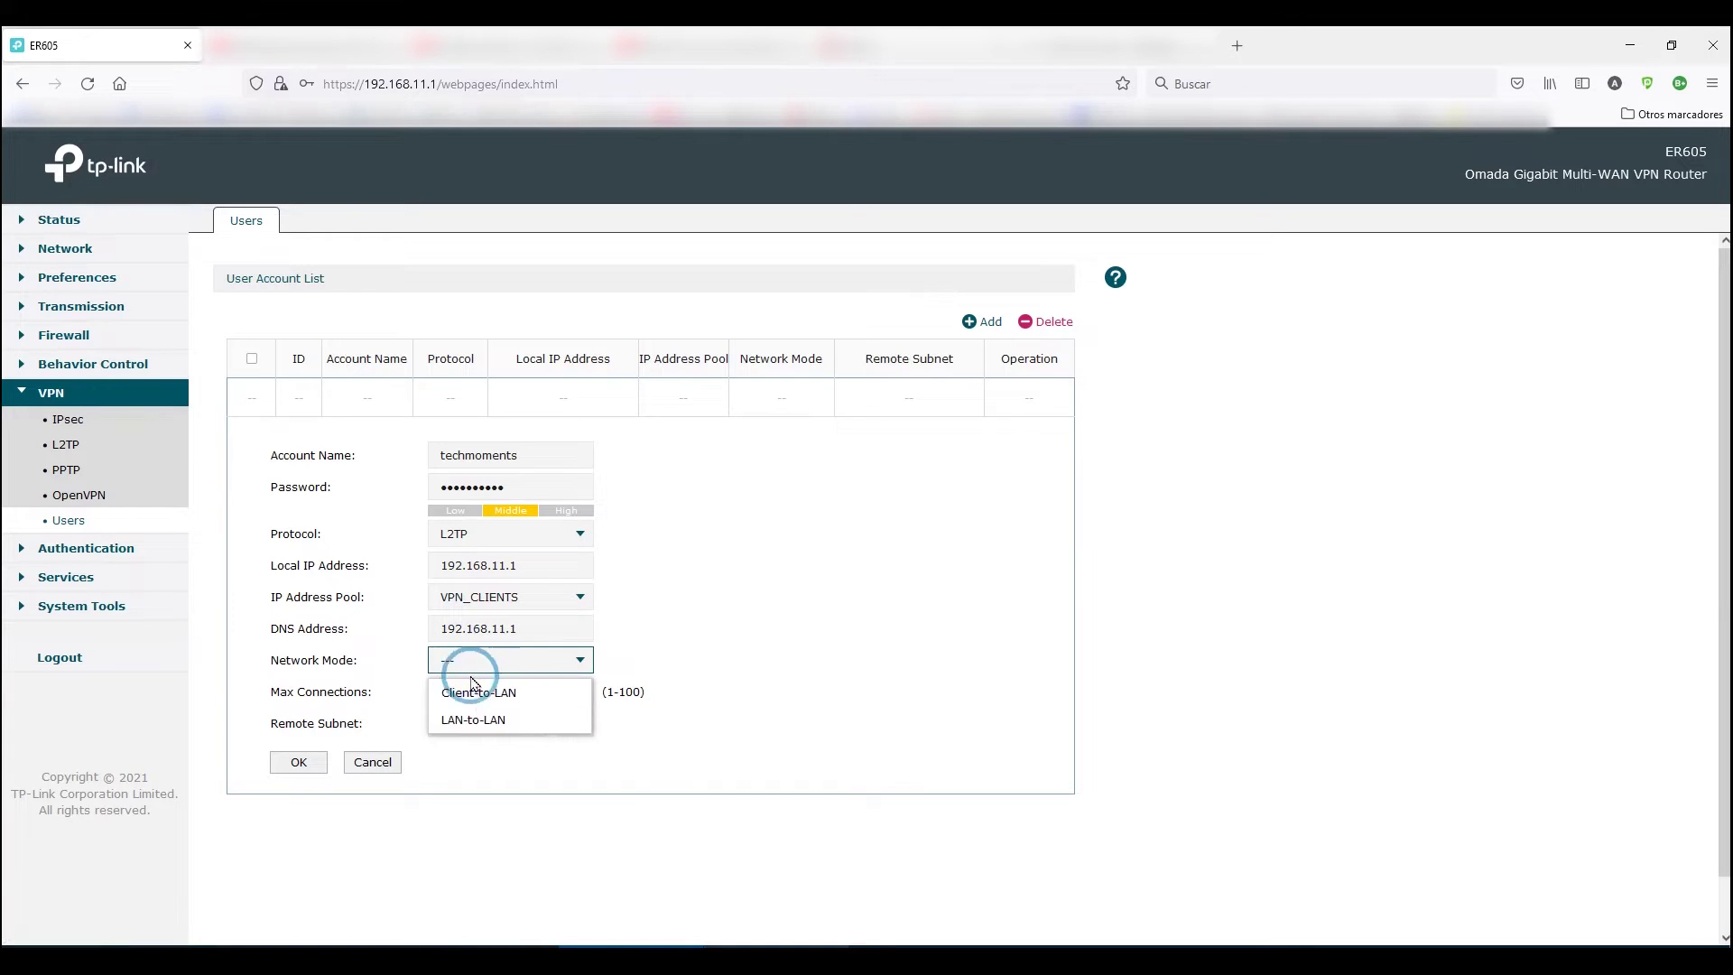
{"action": "left_click", "coordinate": [516, 702]}
{"action": "left_click", "coordinate": [515, 695]}
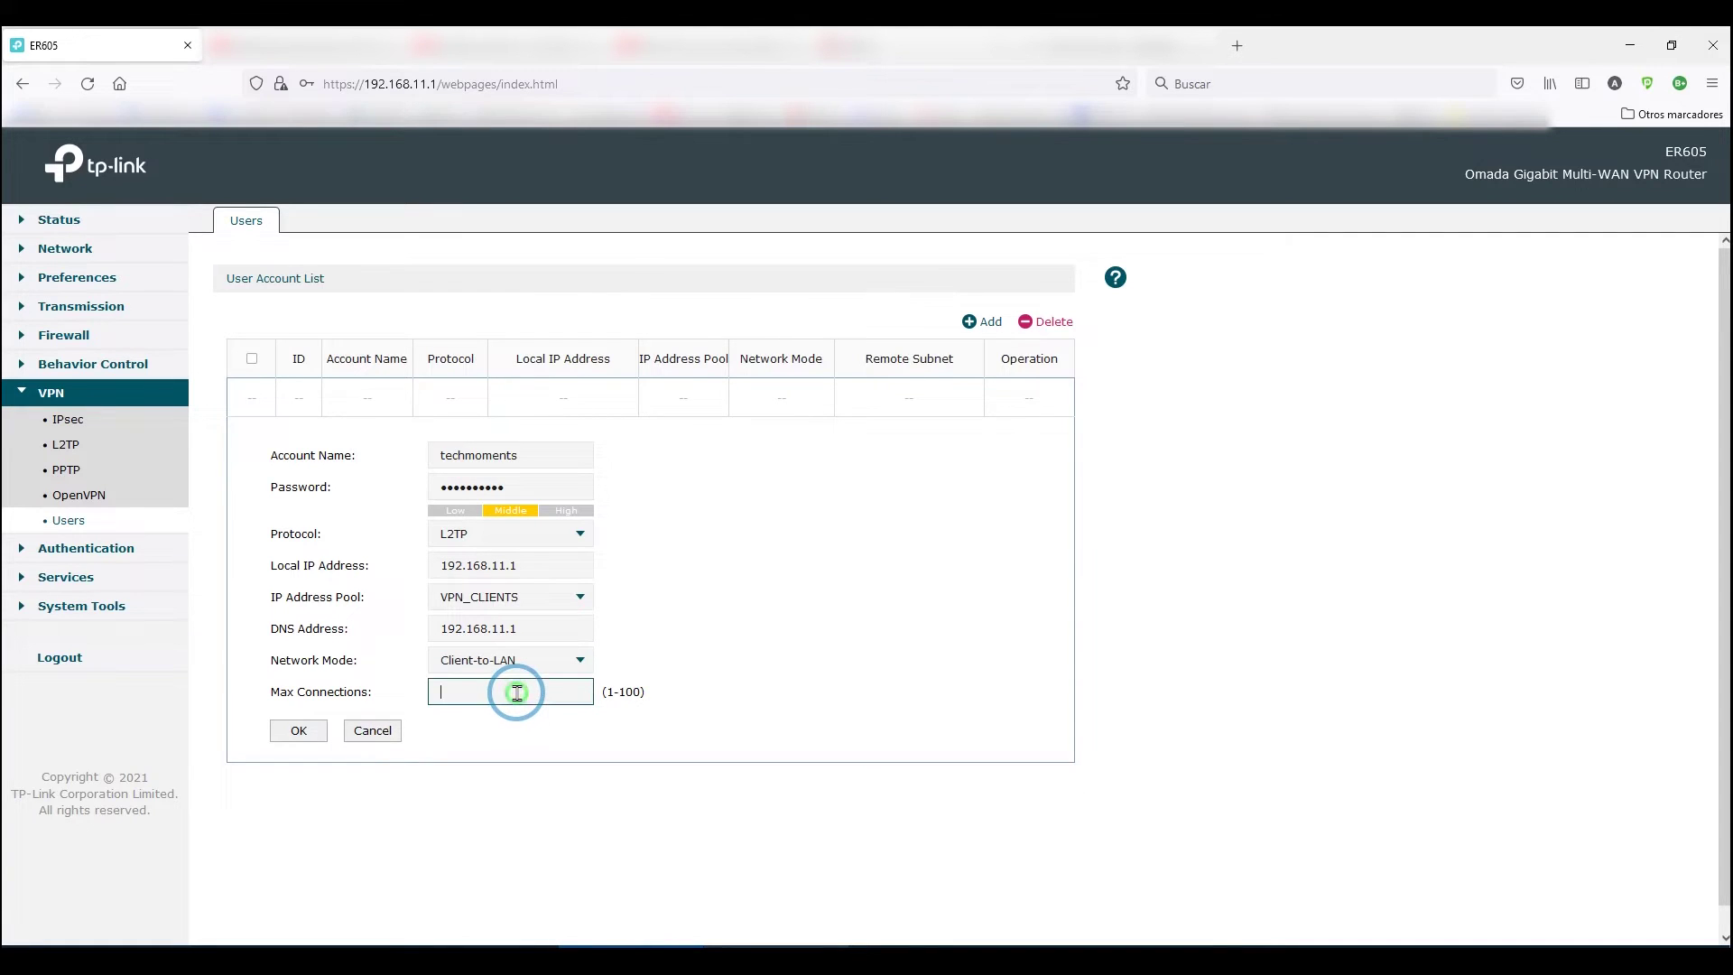
{"action": "left_click", "coordinate": [303, 730]}
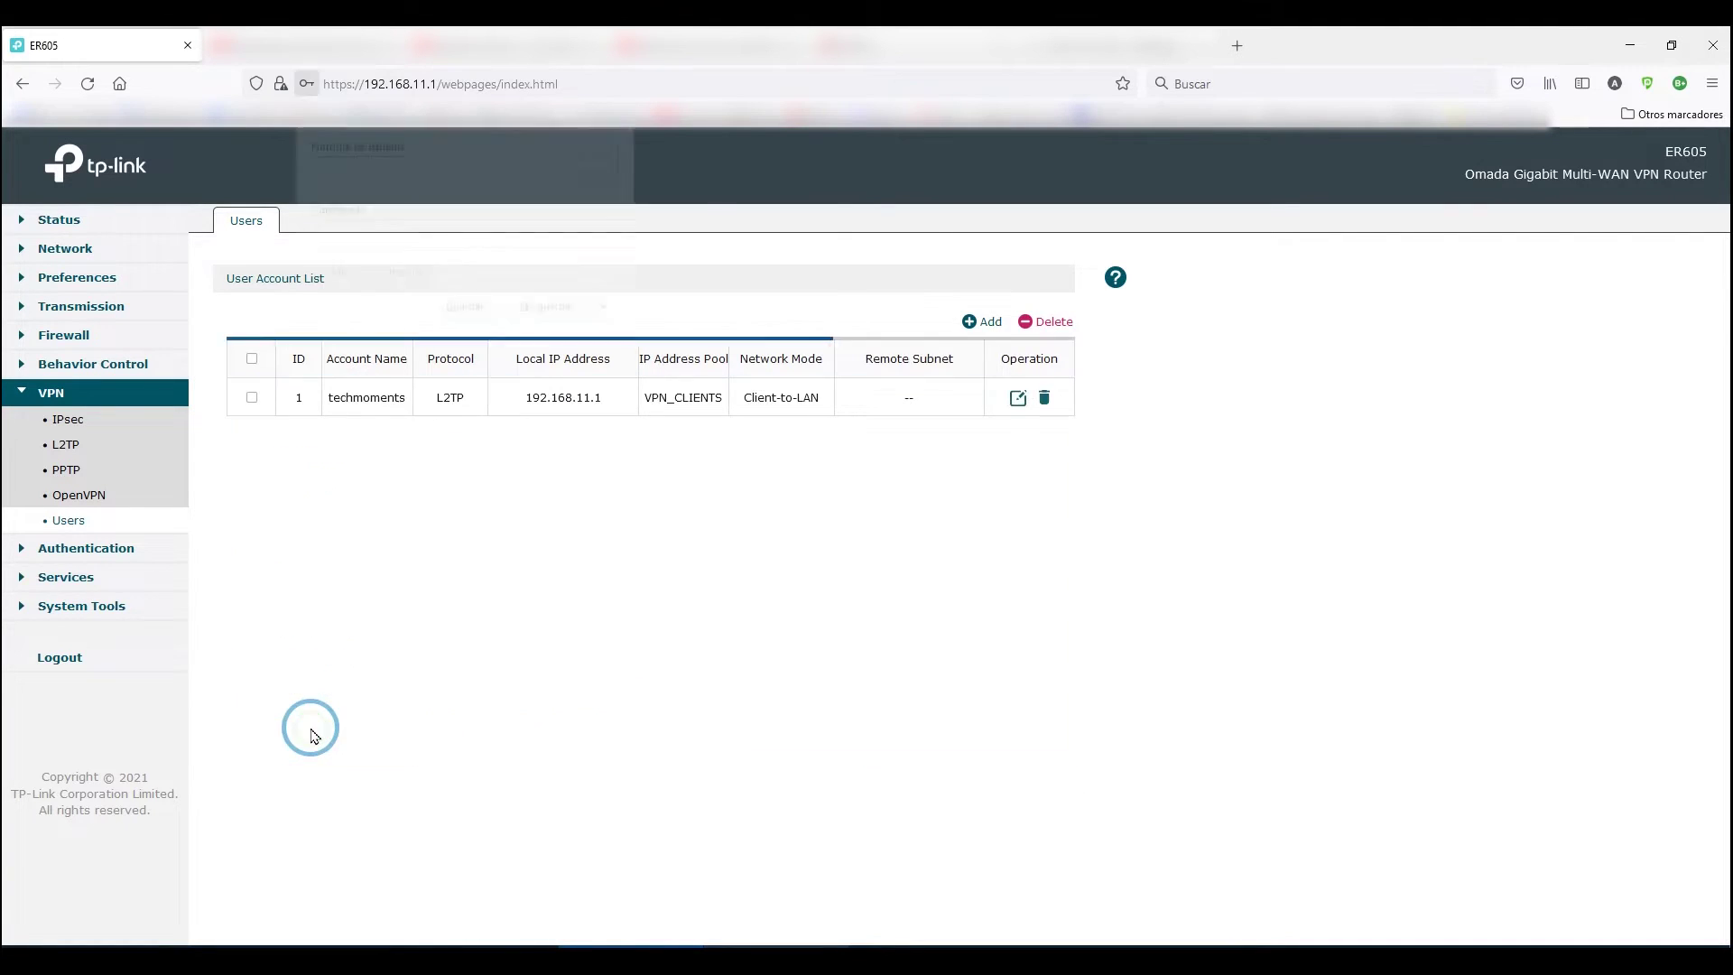
{"action": "left_click", "coordinate": [552, 629]}
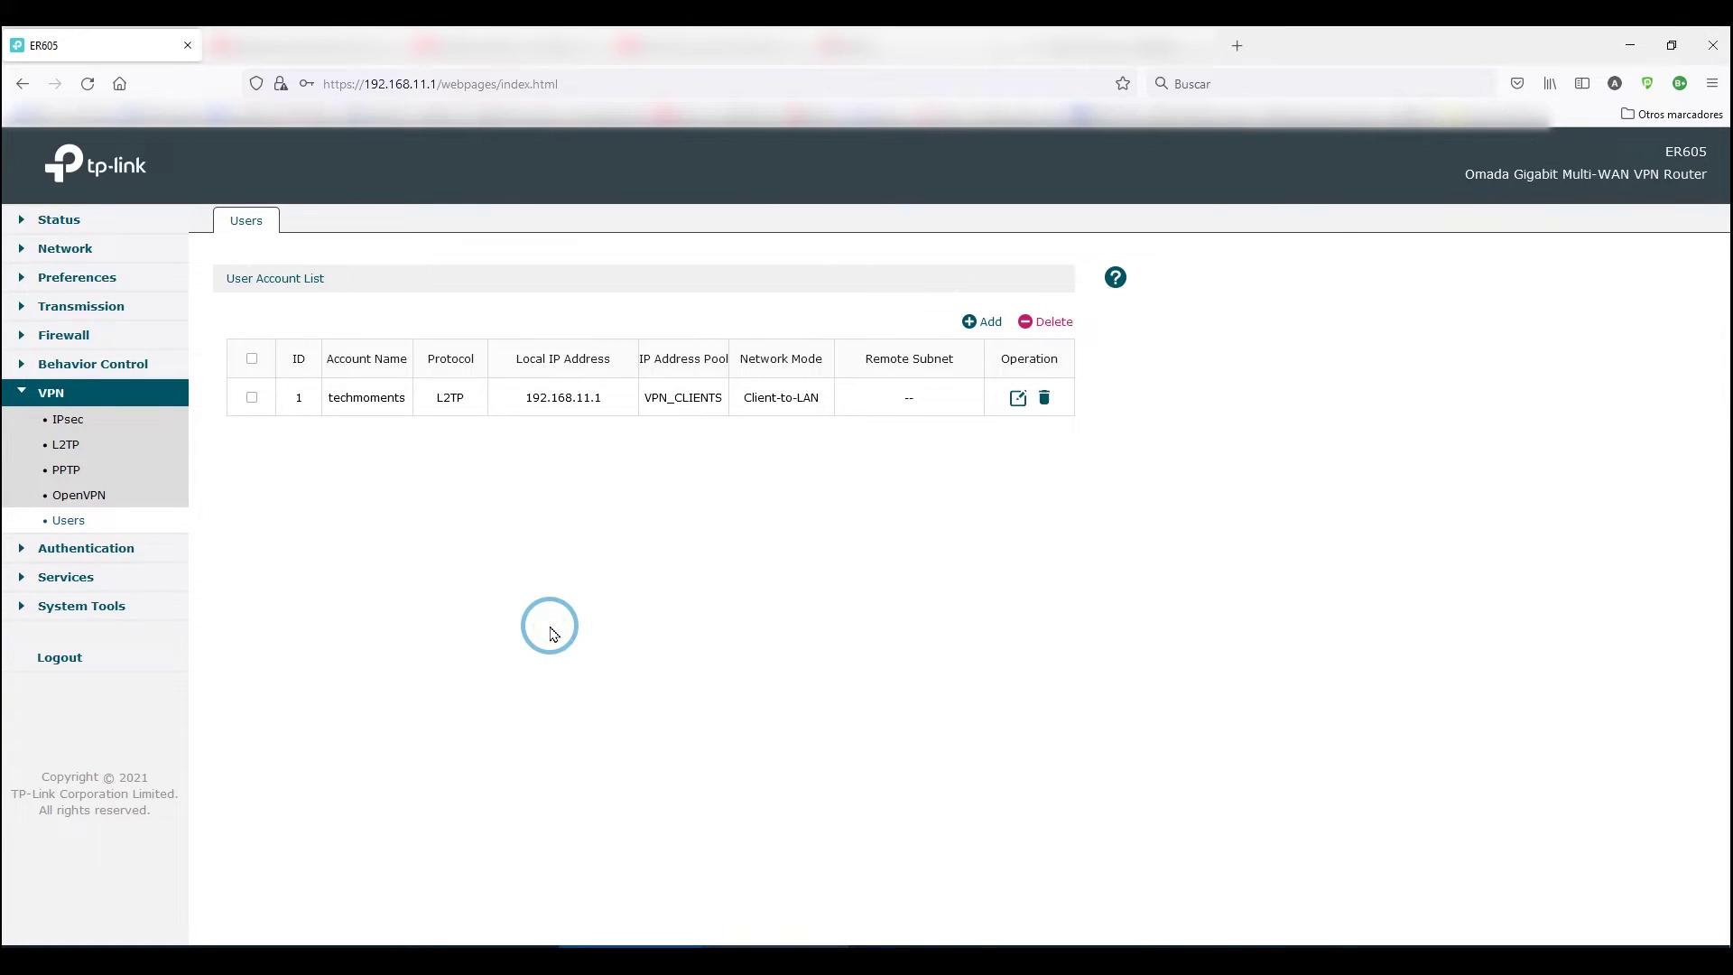
Create an L2TP server on the WAN port with Encrypted IPsec and a pre-shared key.
{"action": "left_click", "coordinate": [67, 445]}
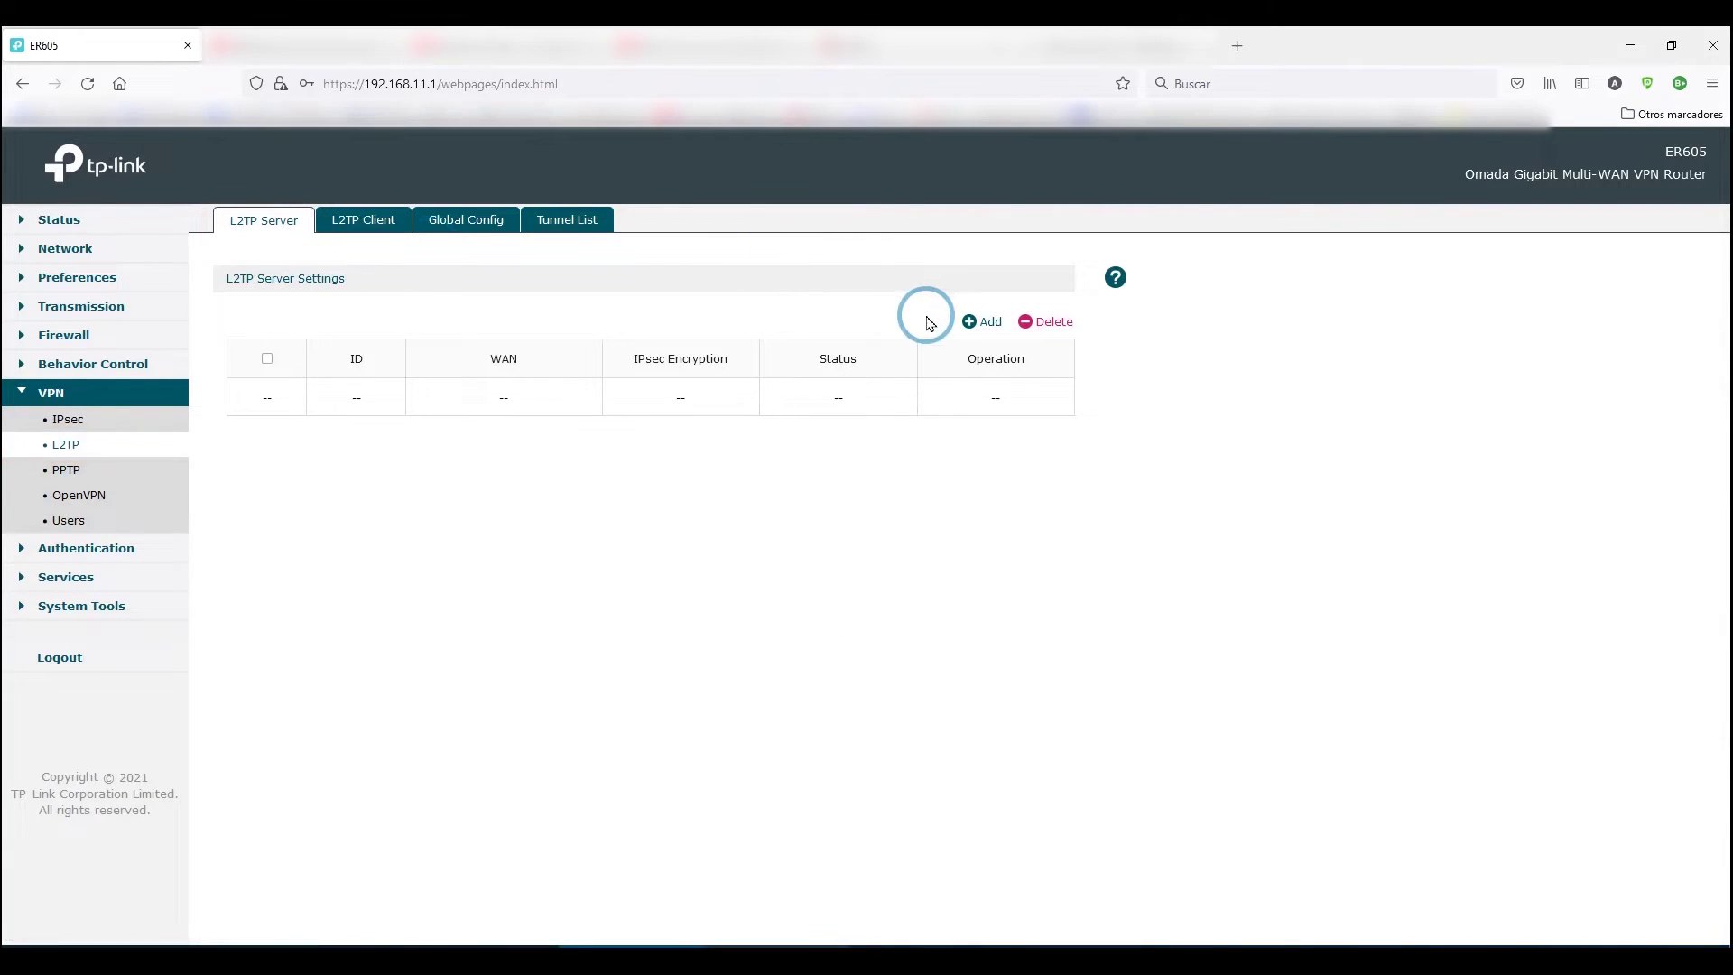
{"action": "left_click", "coordinate": [974, 325]}
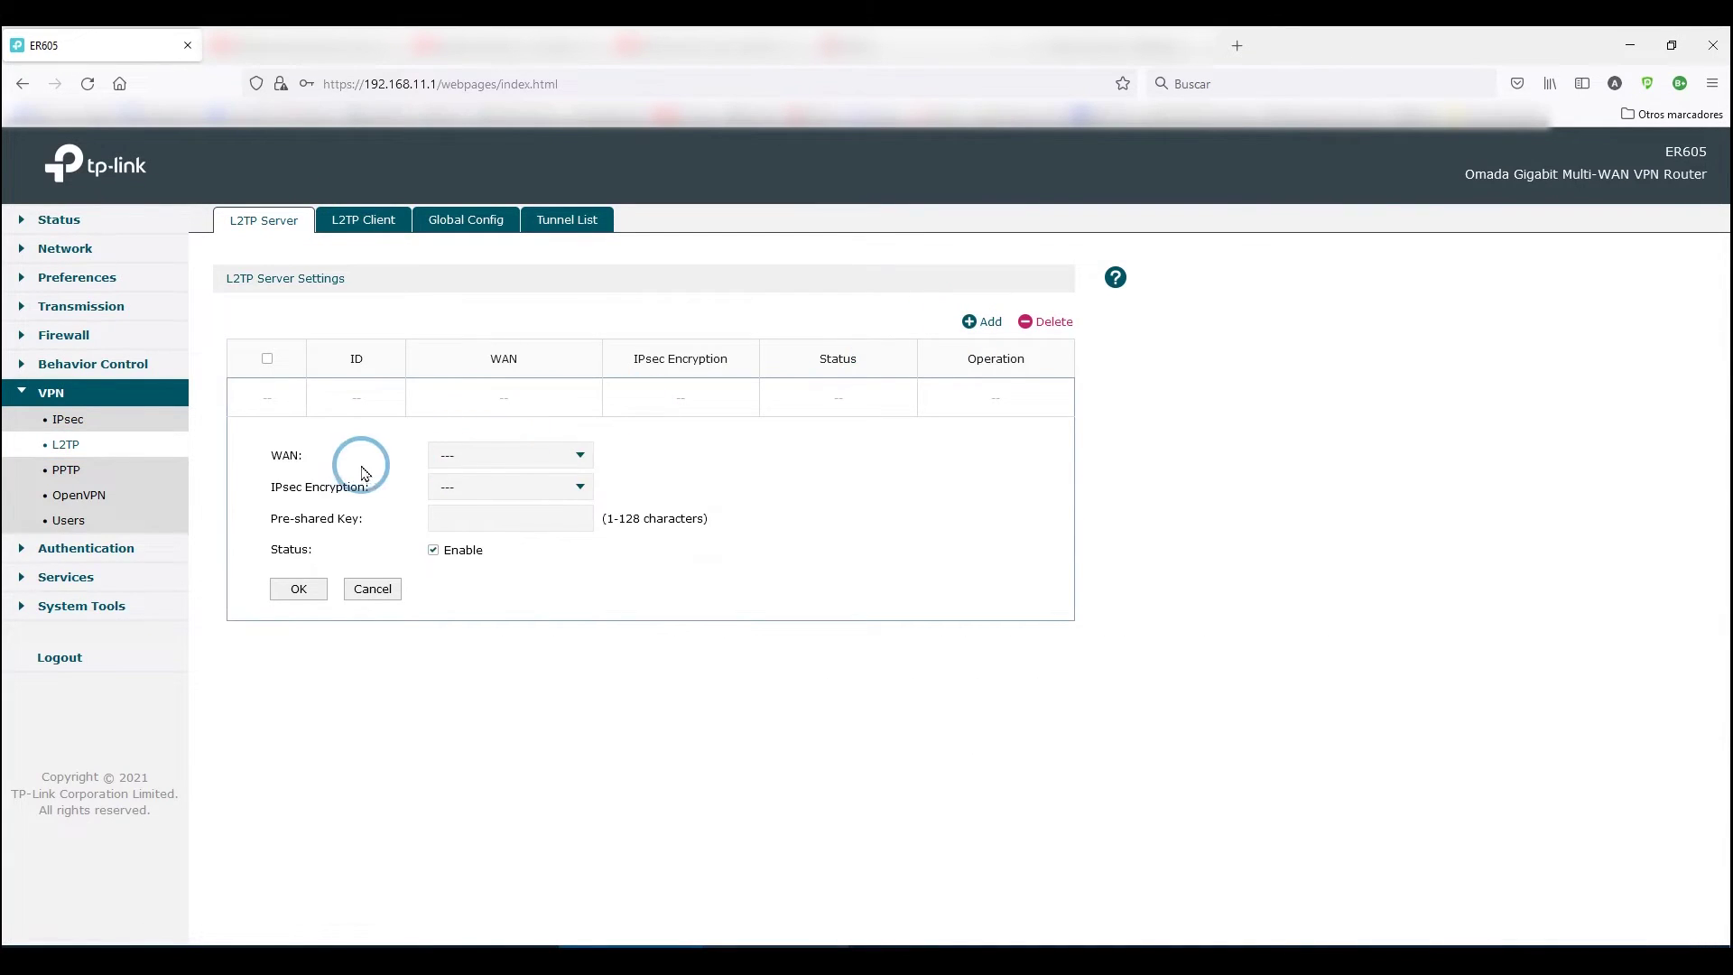
{"action": "left_click", "coordinate": [503, 454]}
{"action": "left_click", "coordinate": [467, 490]}
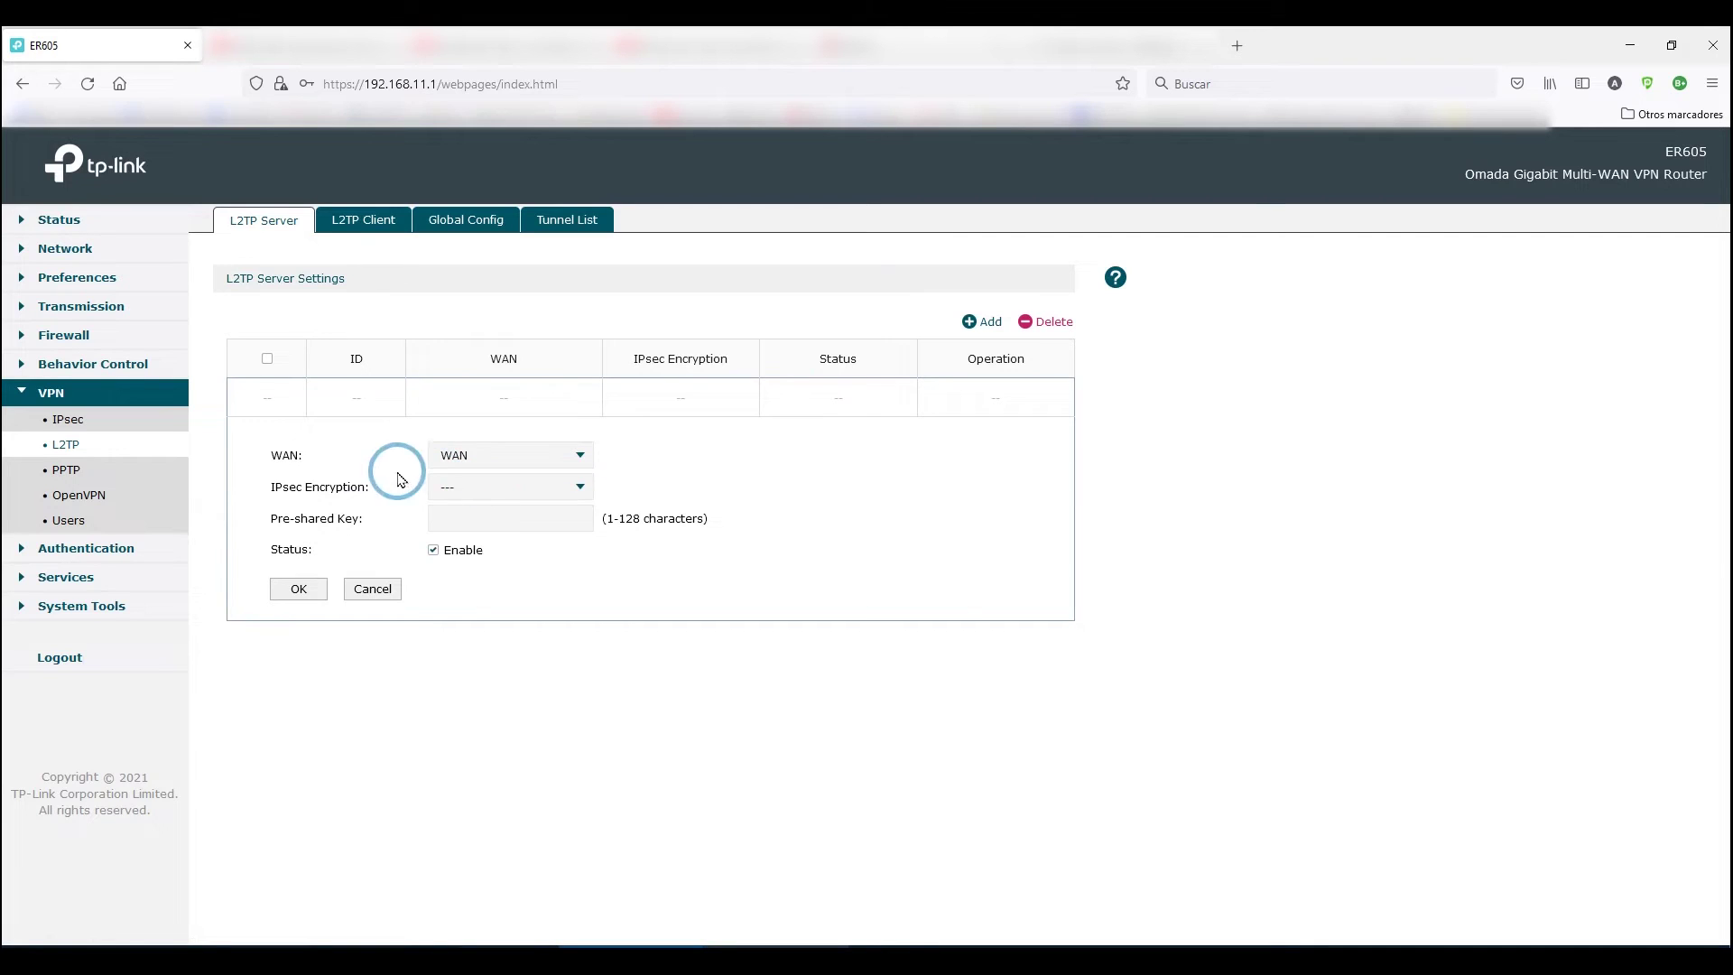
{"action": "left_click", "coordinate": [487, 488]}
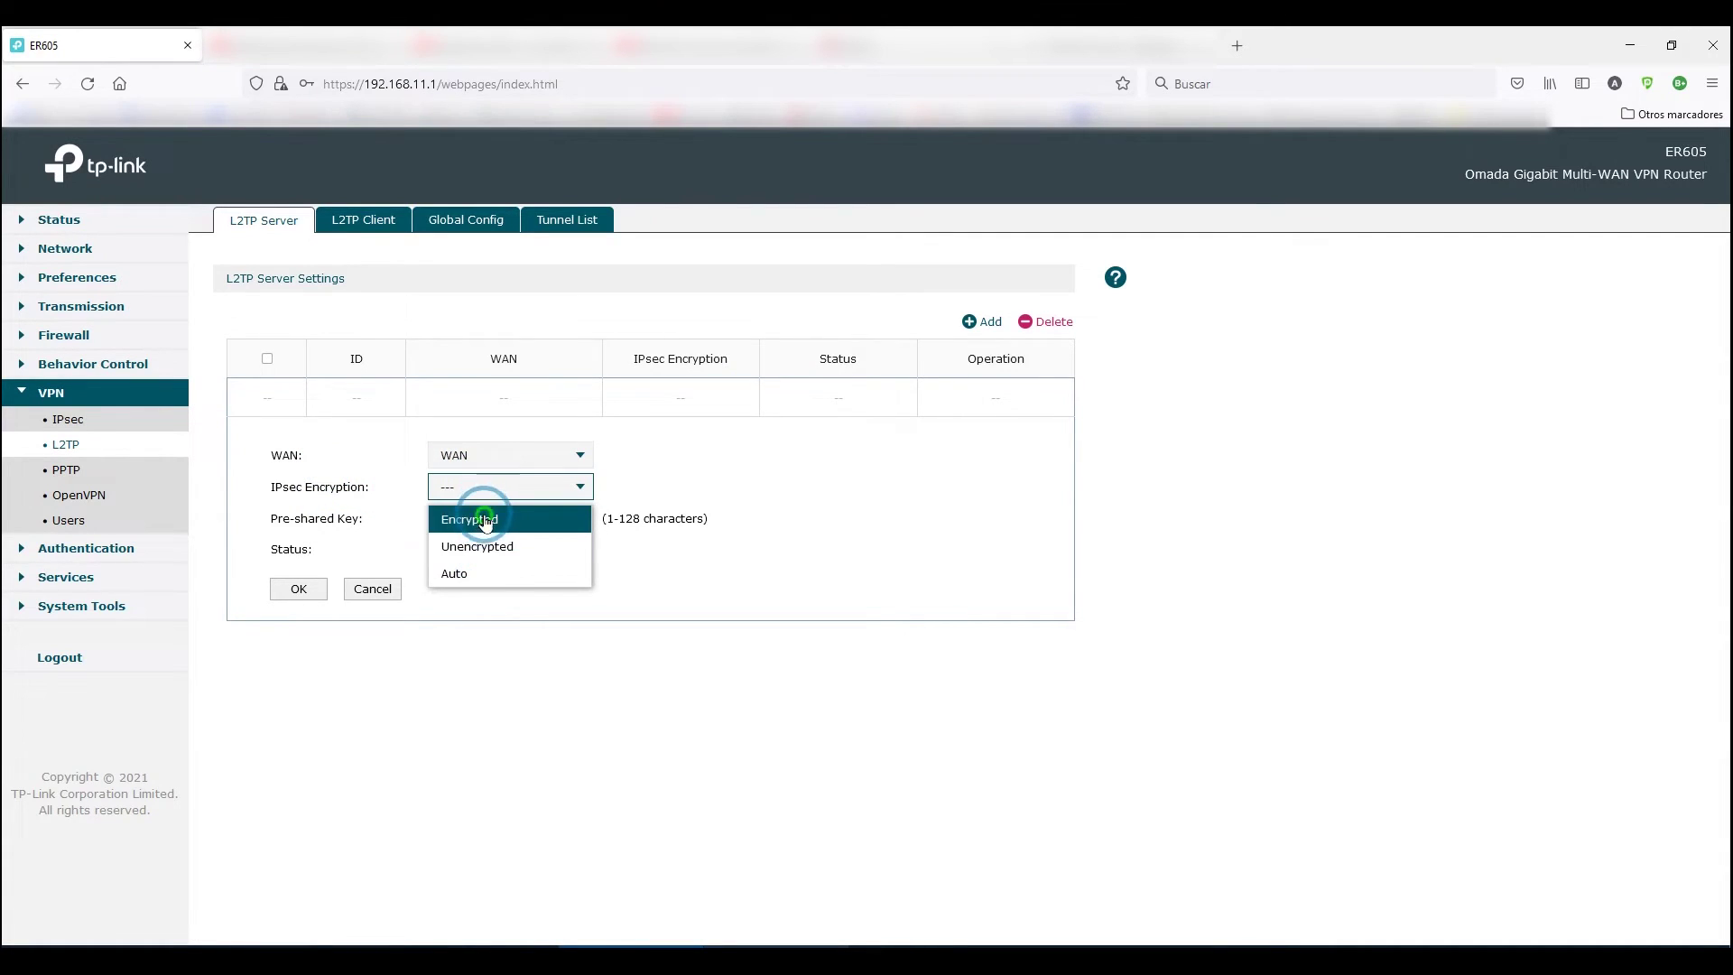
{"action": "left_click", "coordinate": [487, 520]}
{"action": "left_click", "coordinate": [470, 526]}
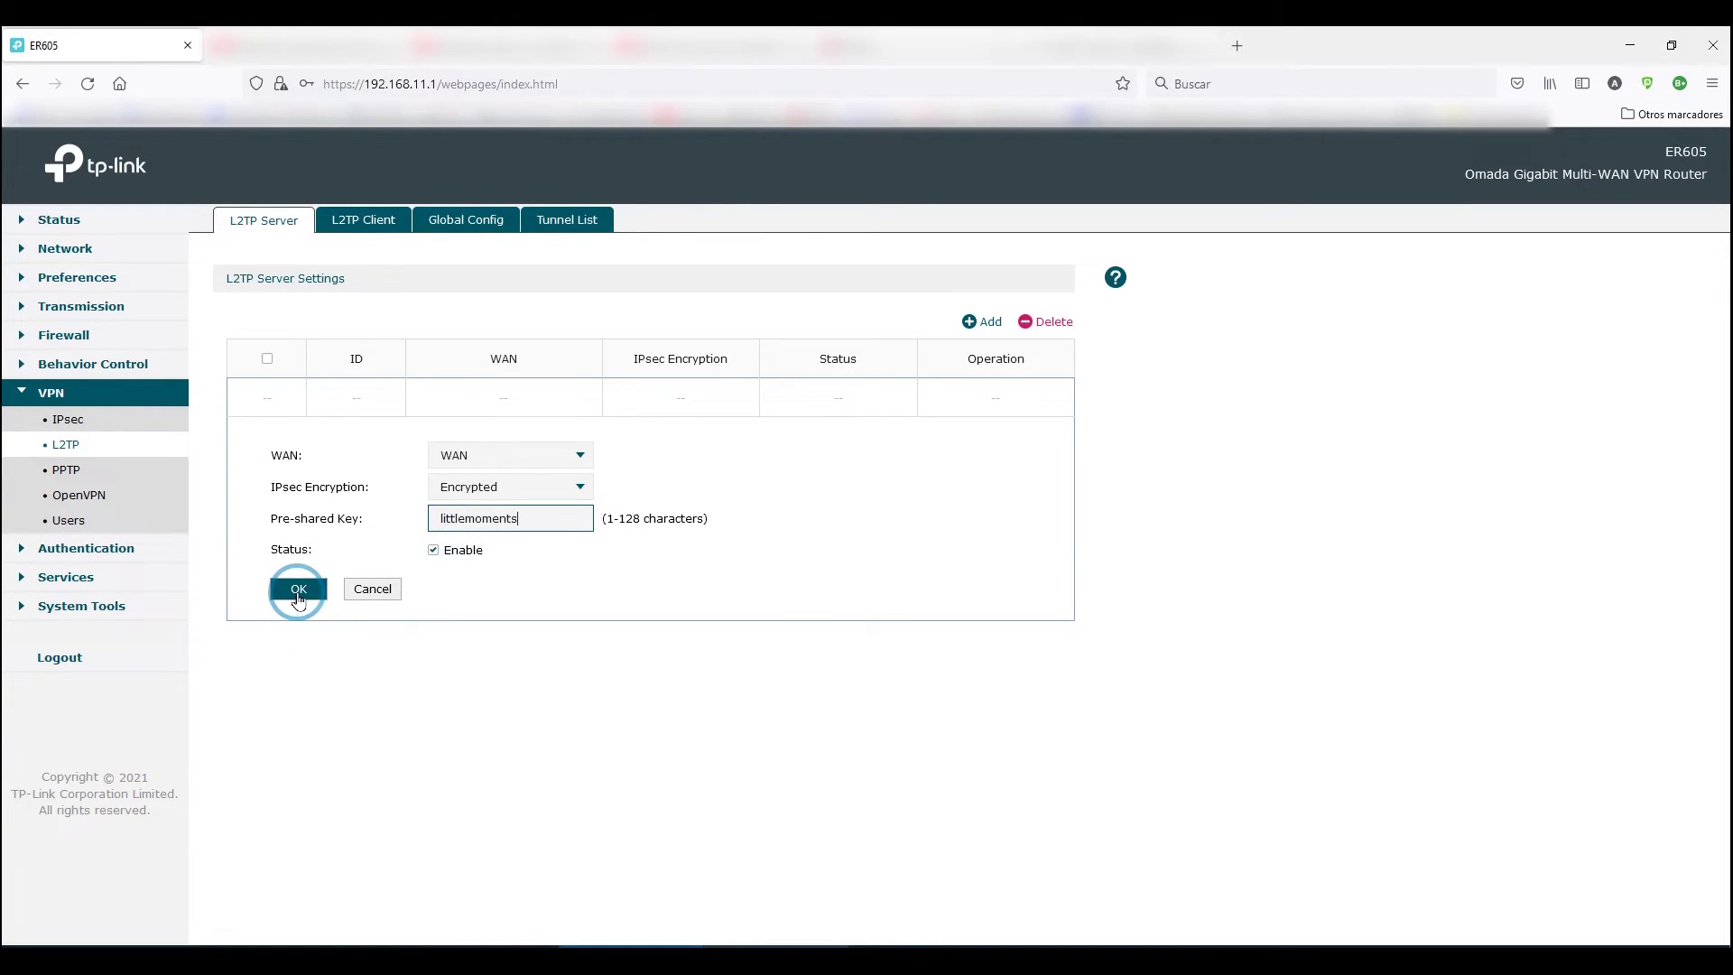
{"action": "left_click", "coordinate": [298, 589]}
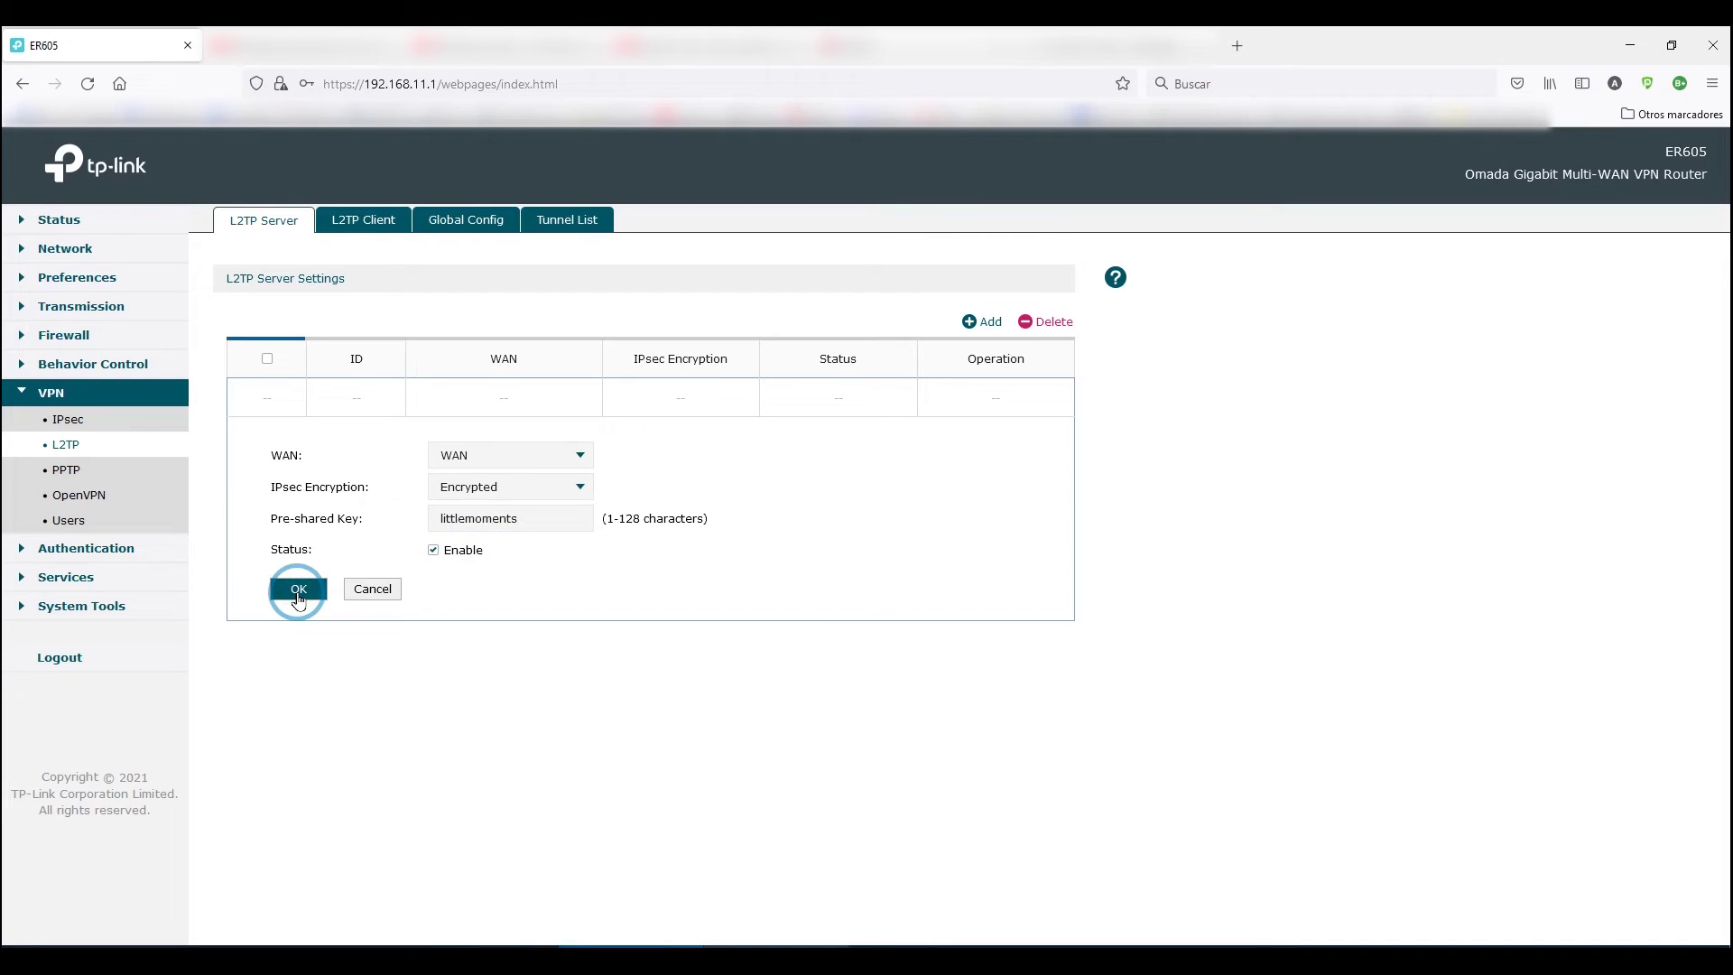
Move through the L2TP Client and Global Config tabs to the empty Tunnel List.
{"action": "left_click", "coordinate": [359, 229]}
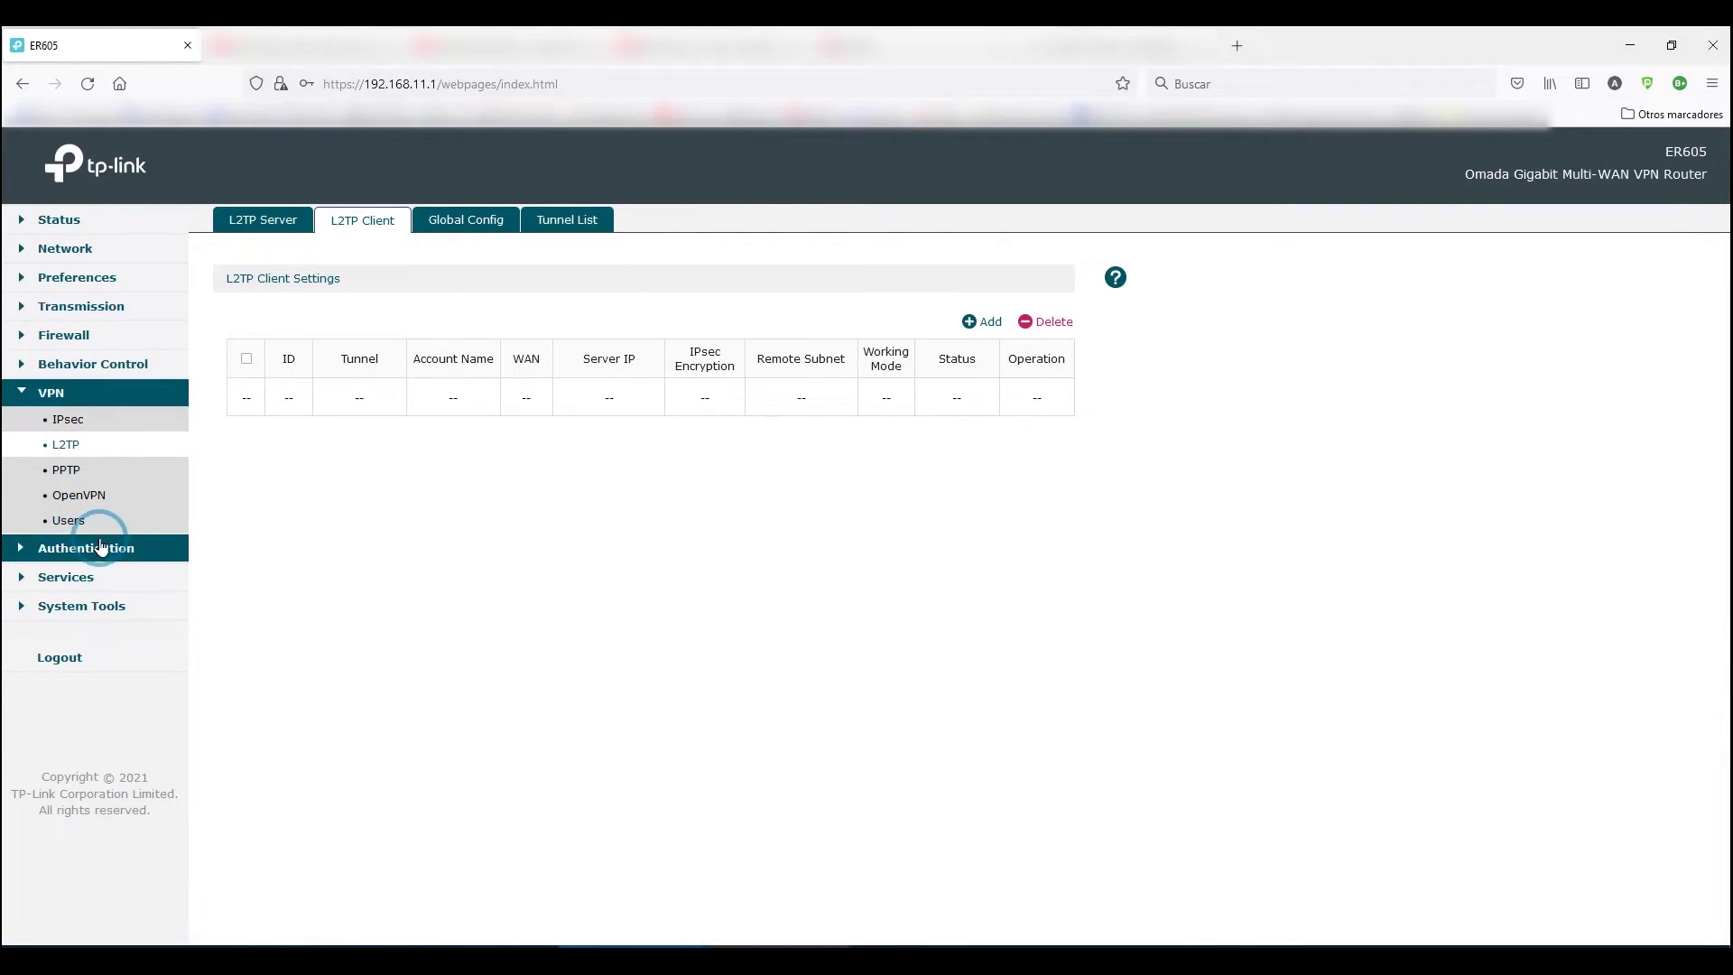
{"action": "left_click", "coordinate": [460, 223]}
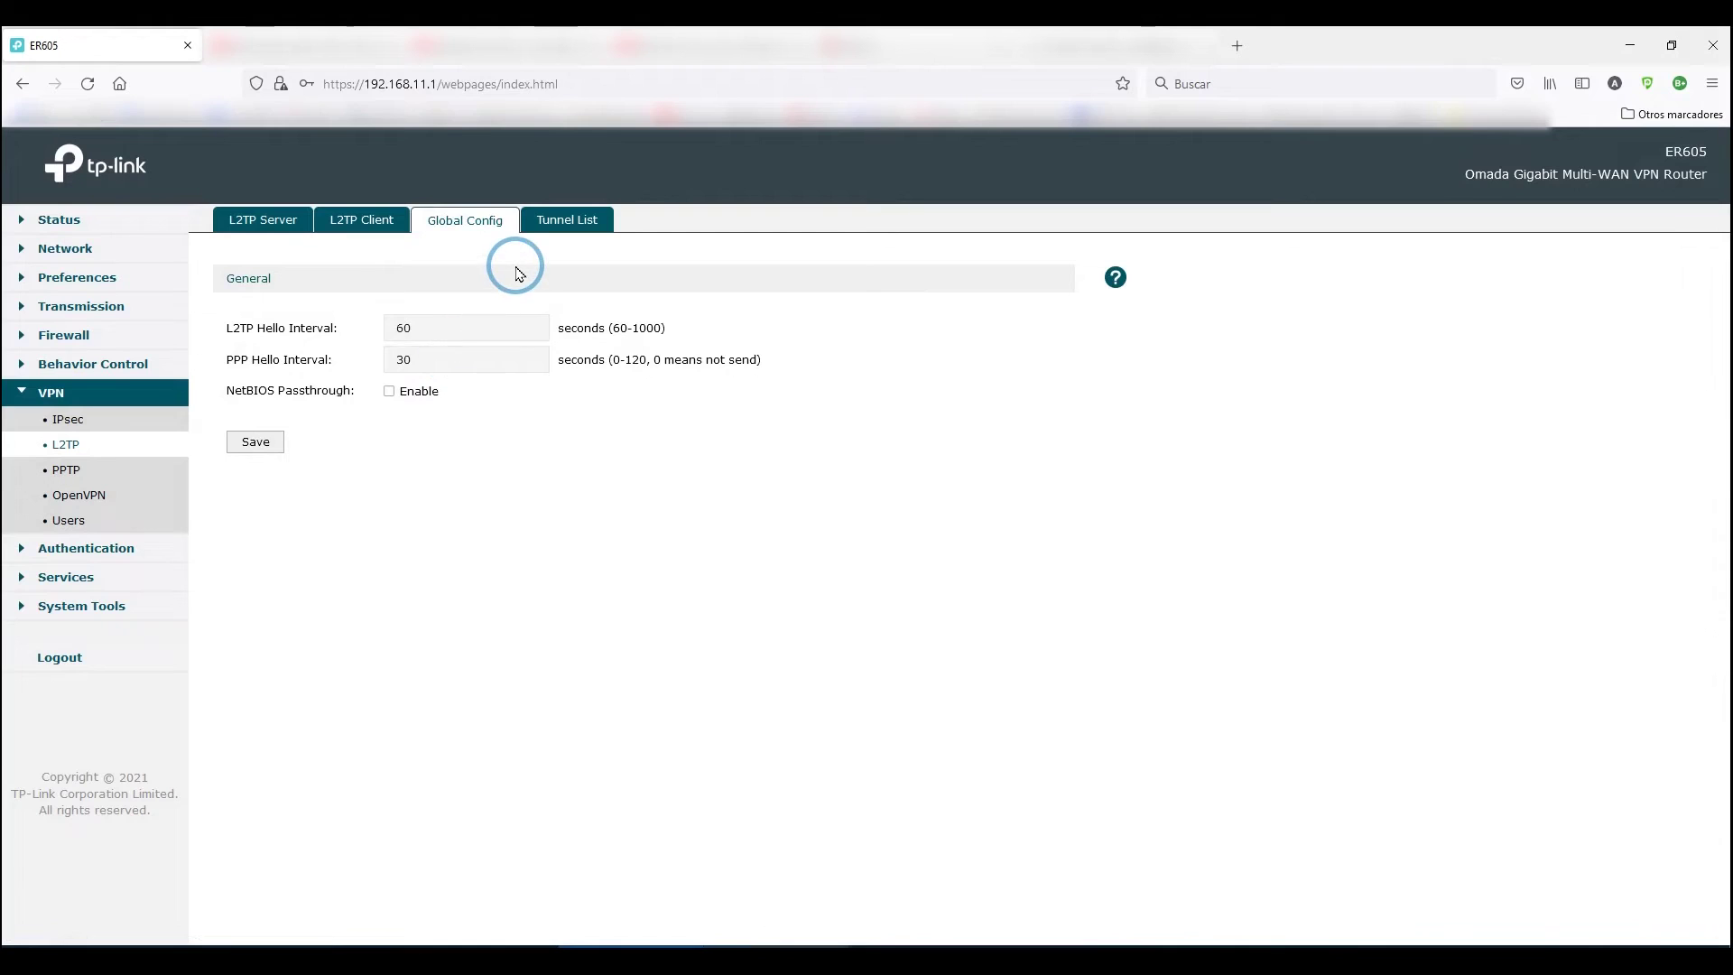
{"action": "left_click", "coordinate": [556, 221]}
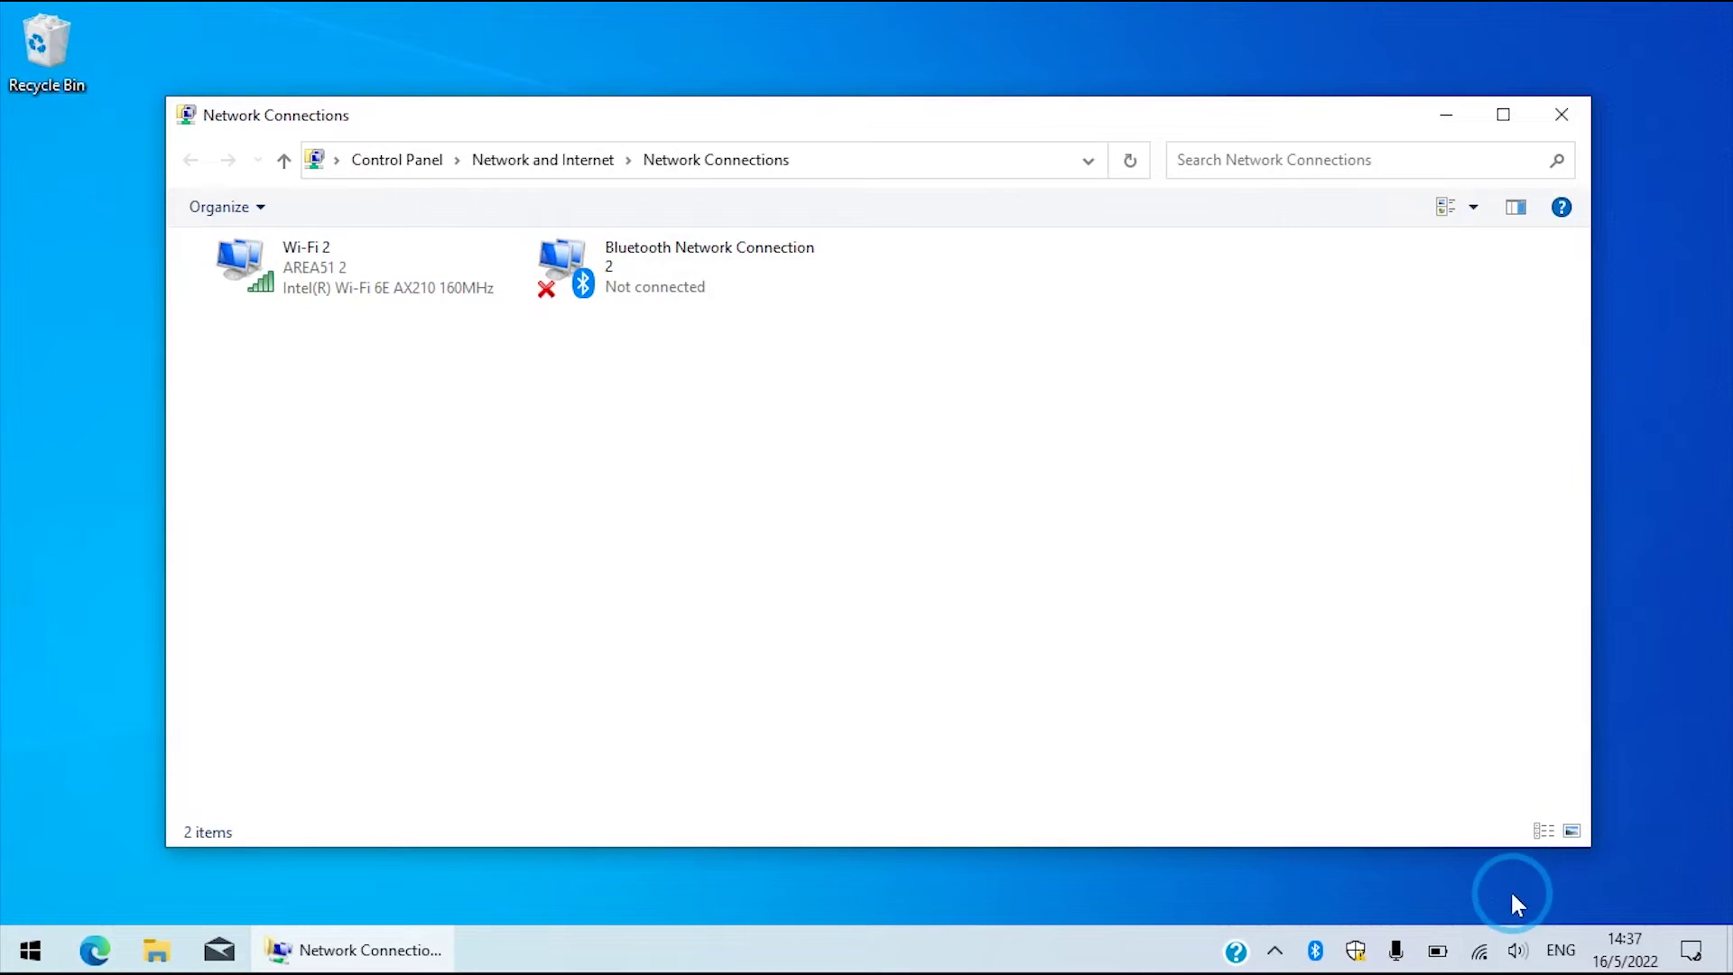
Check the available Wi-Fi networks and the connections folder options.
{"action": "left_click", "coordinate": [1481, 952]}
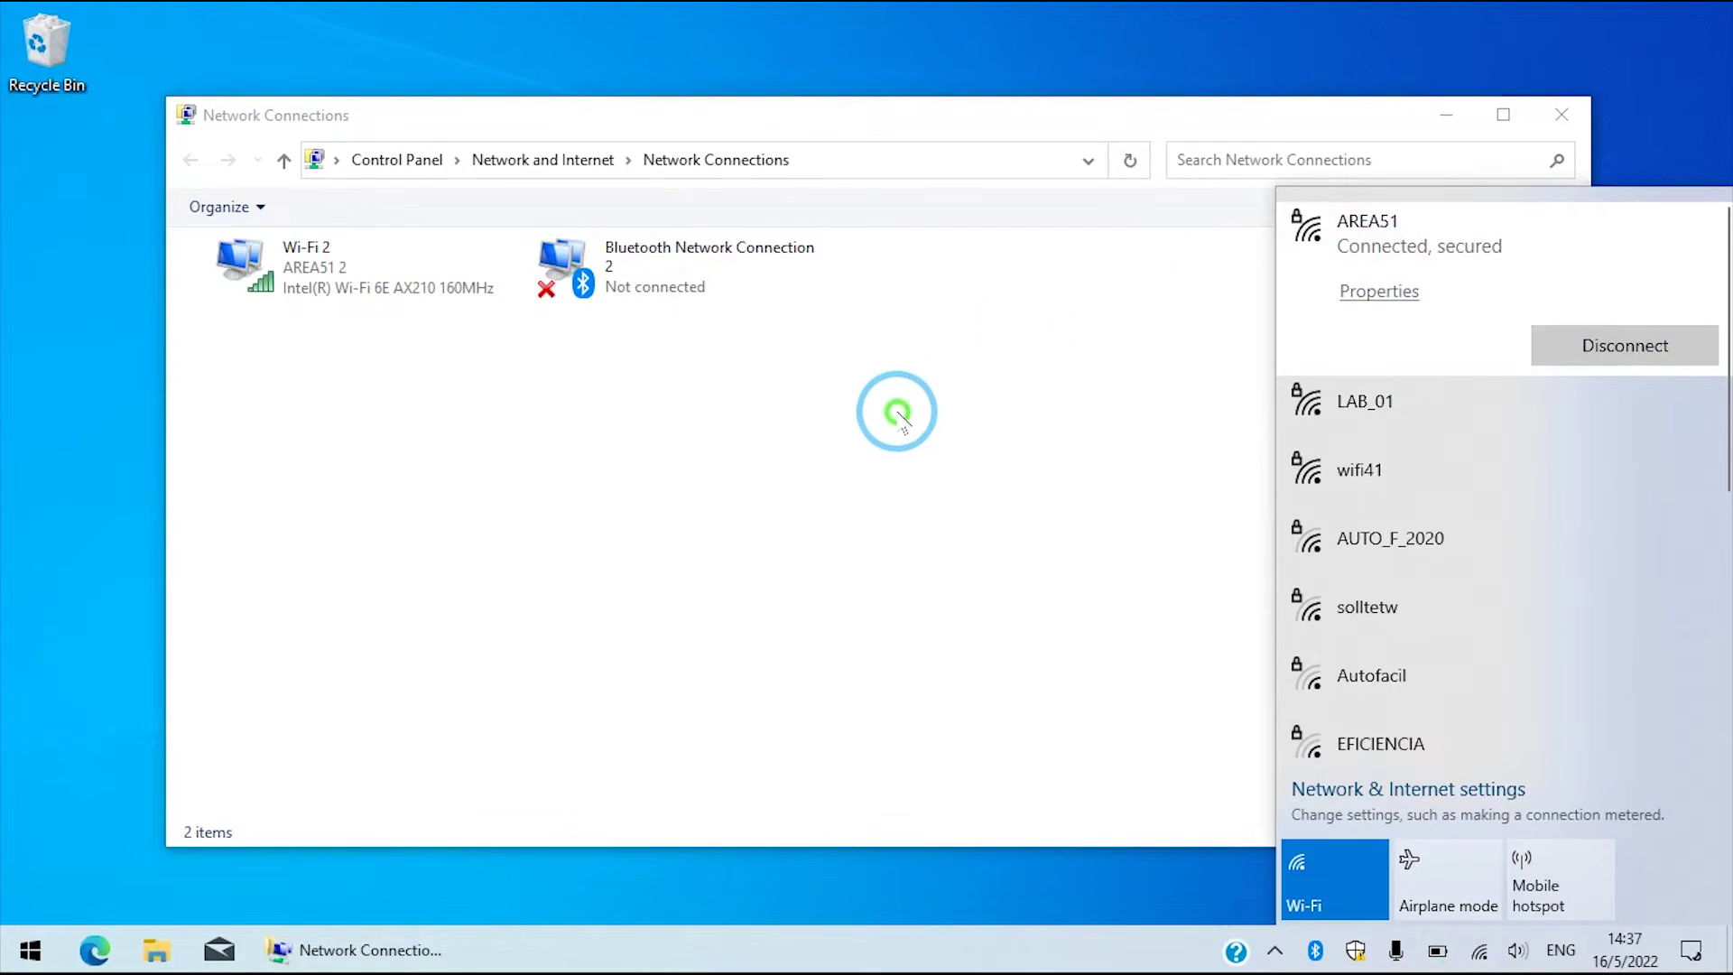
{"action": "left_click", "coordinate": [898, 415]}
{"action": "right_click", "coordinate": [865, 394]}
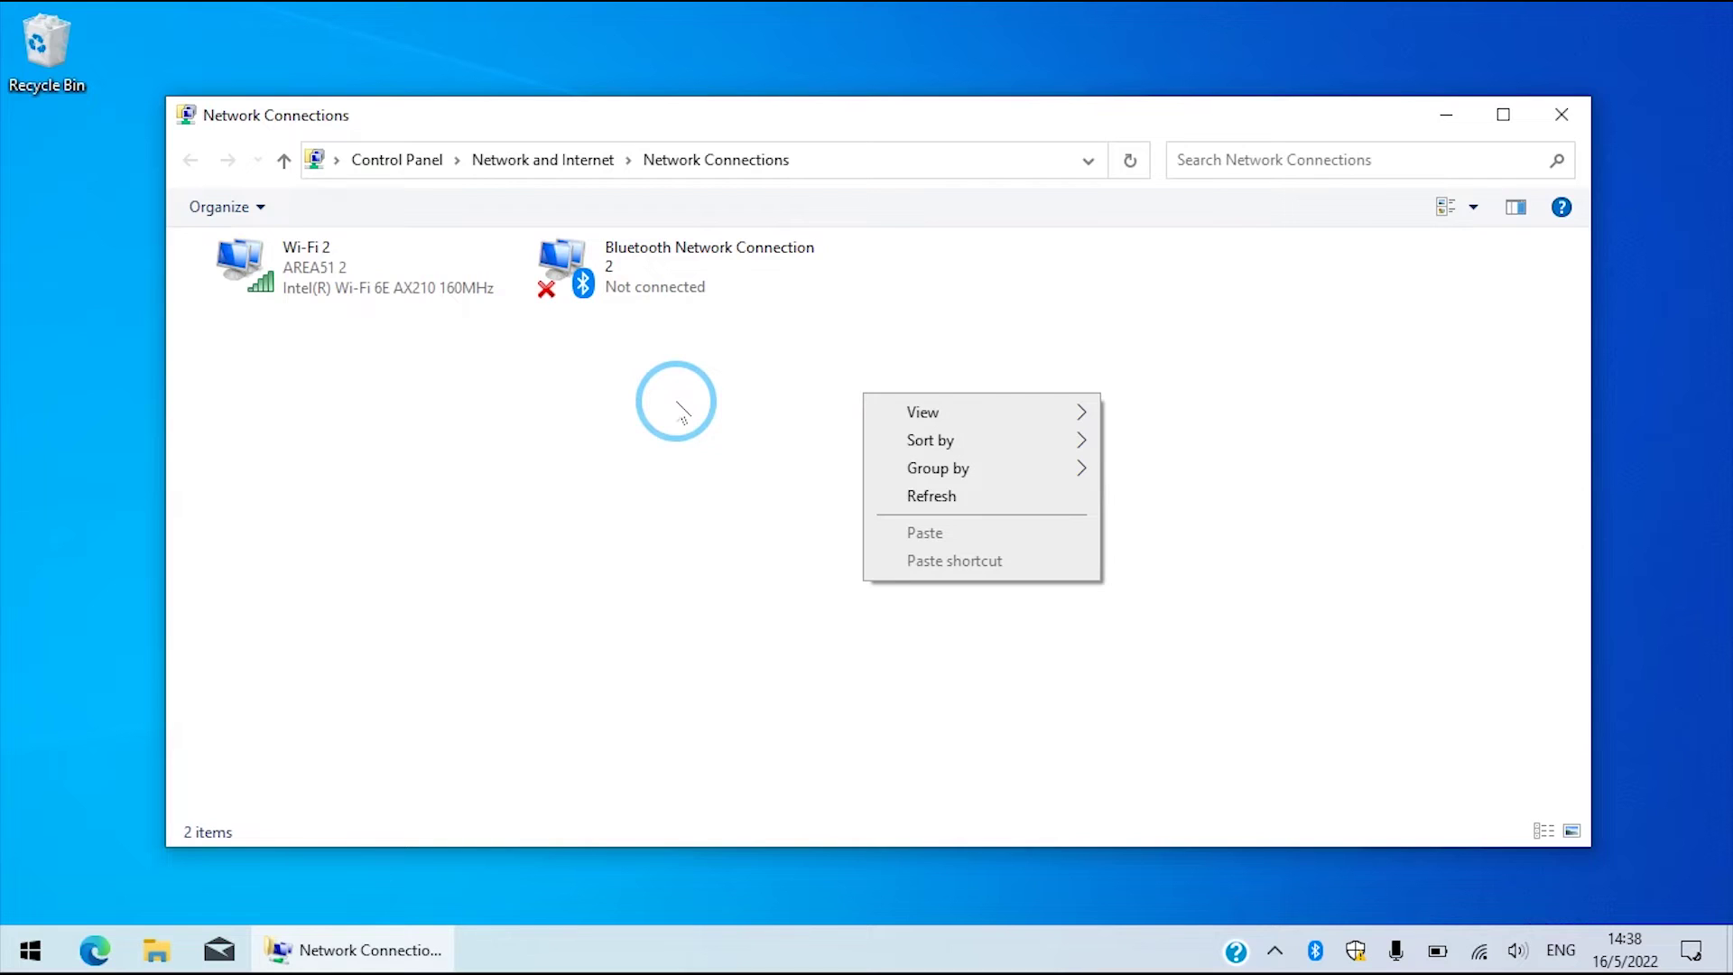
{"action": "left_click", "coordinate": [681, 411]}
Go to the VPN page of Network & Internet settings and begin adding a VPN connection.
{"action": "left_click", "coordinate": [1480, 950]}
{"action": "right_click", "coordinate": [1480, 951]}
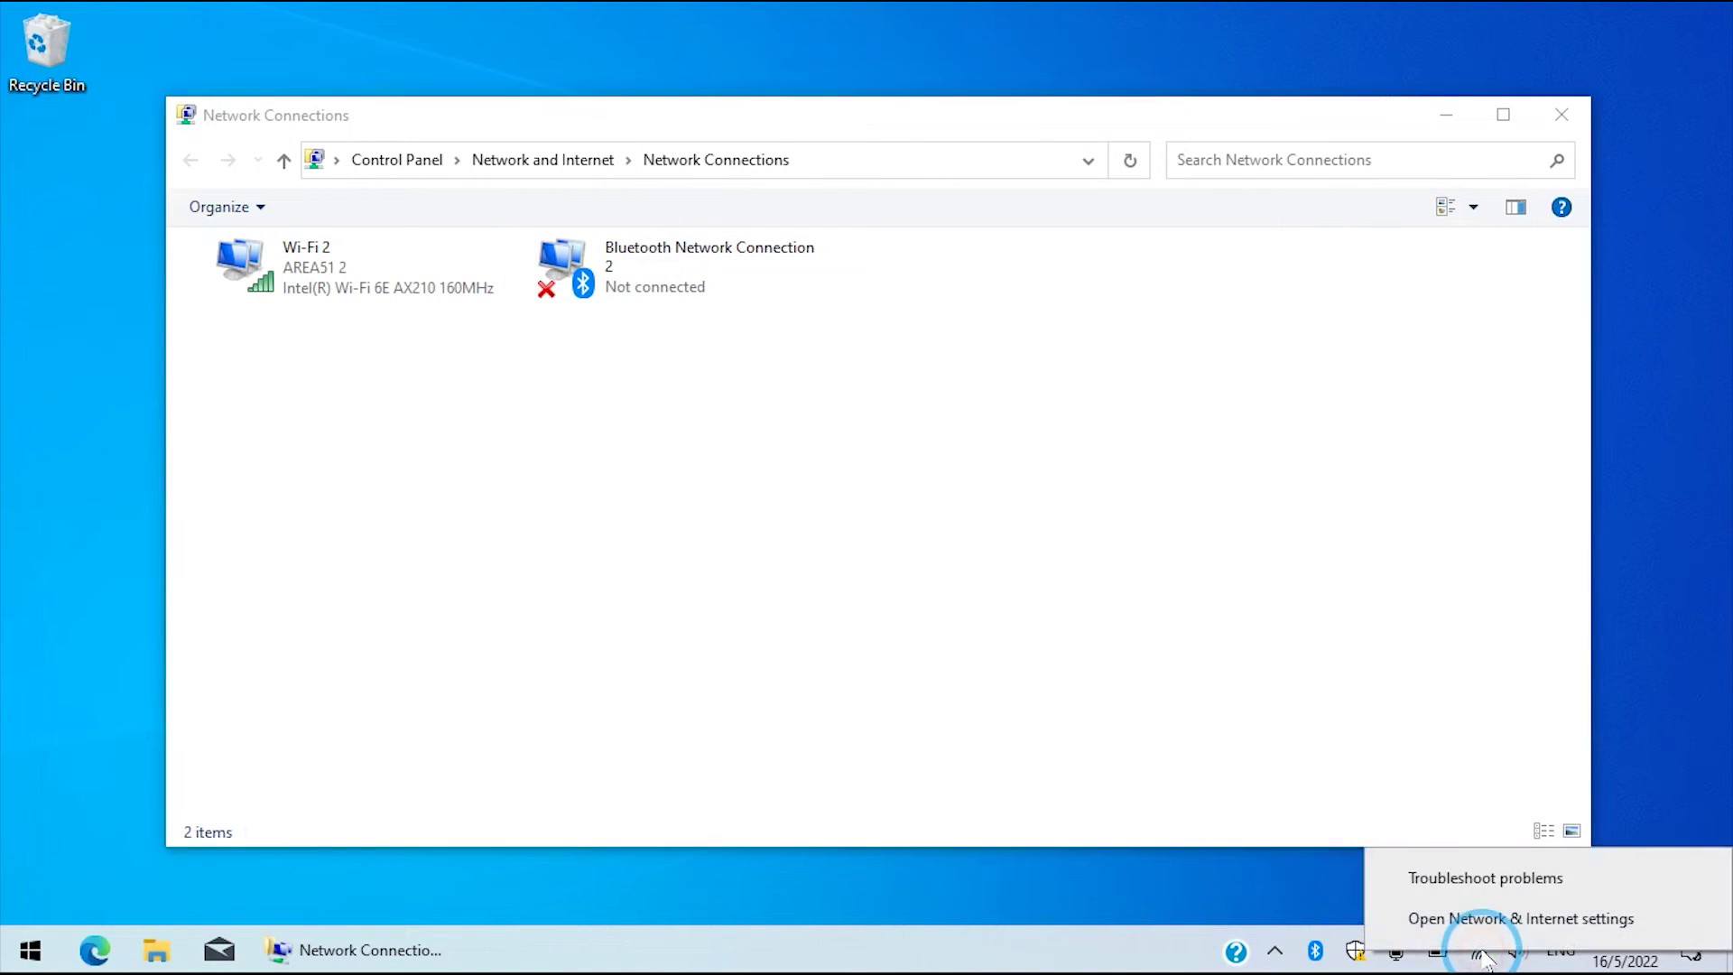
{"action": "left_click", "coordinate": [1492, 921]}
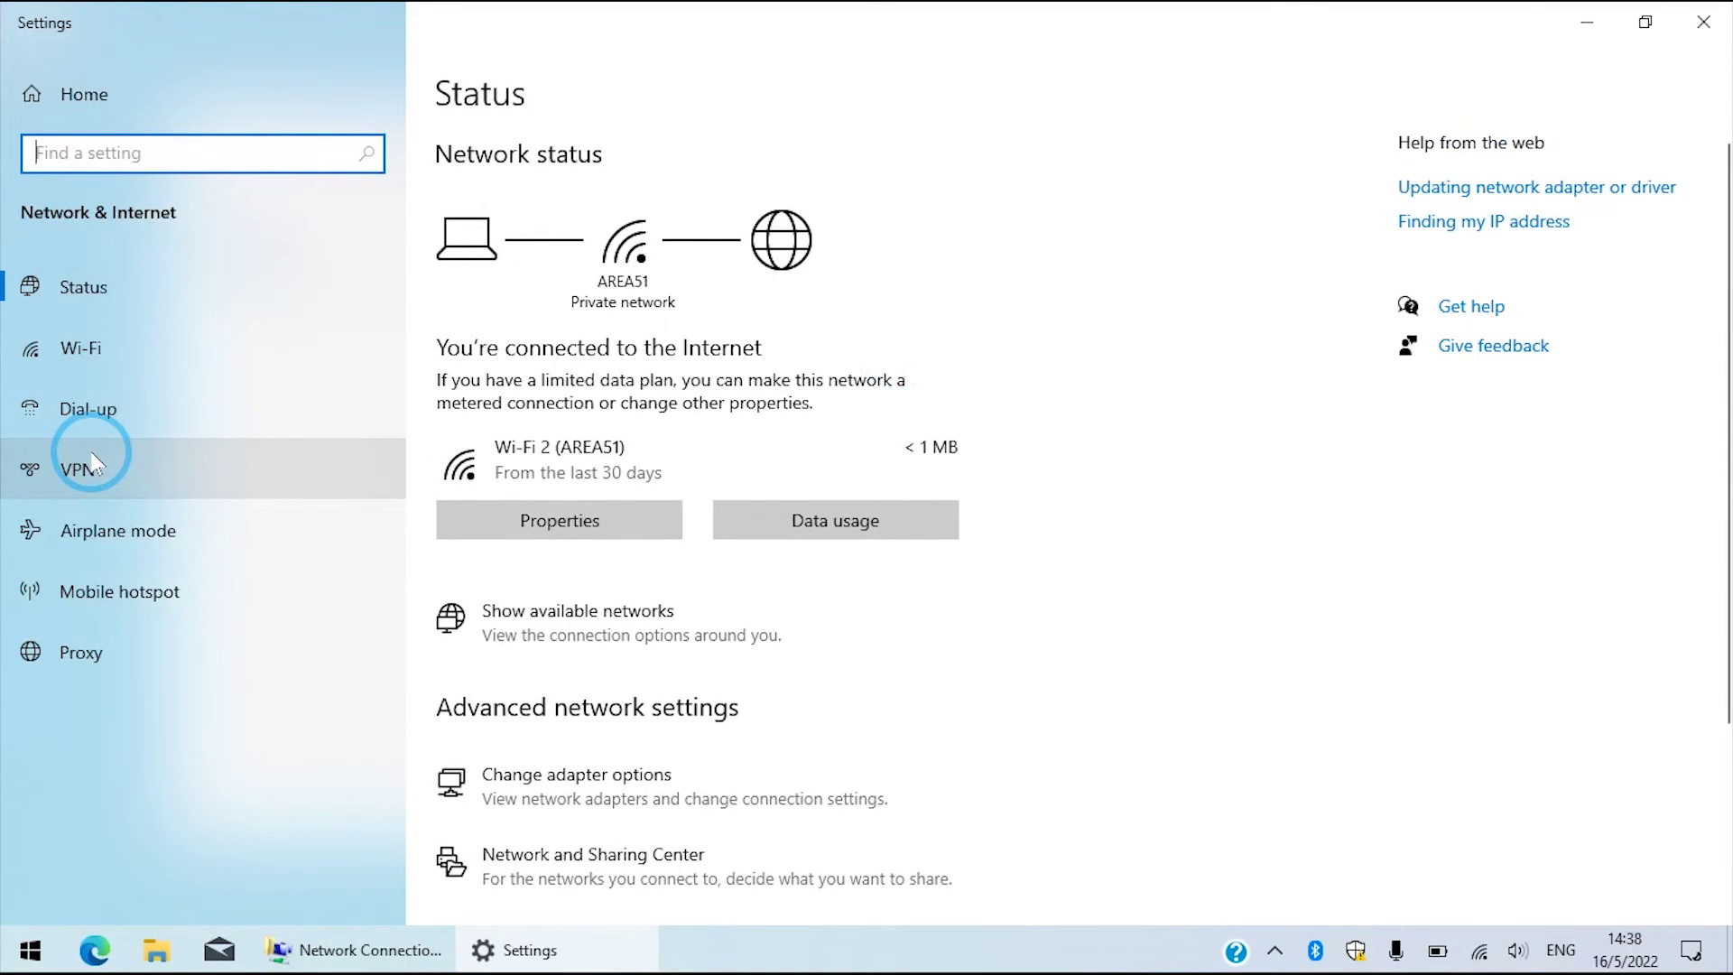
{"action": "left_click", "coordinate": [96, 456]}
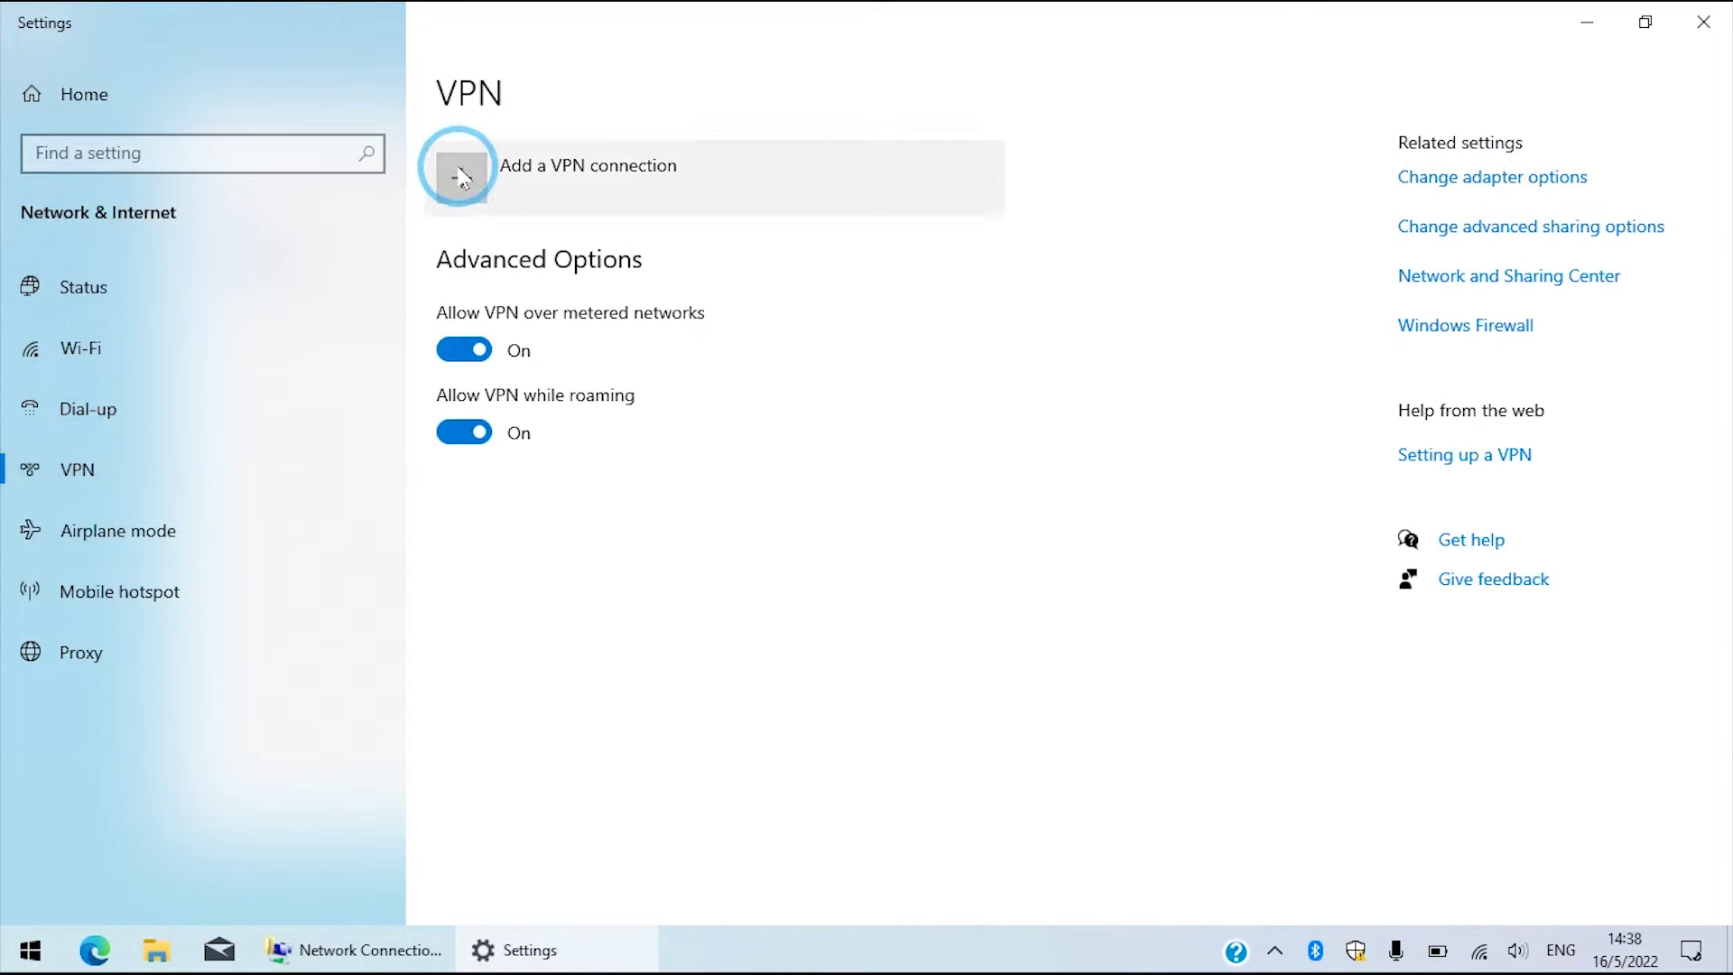
{"action": "left_click", "coordinate": [461, 177]}
Choose the Windows (built-in) provider, name the connection 'VPN TEST 1' and enter the router's server address.
{"action": "left_click", "coordinate": [494, 163]}
{"action": "left_click", "coordinate": [506, 166]}
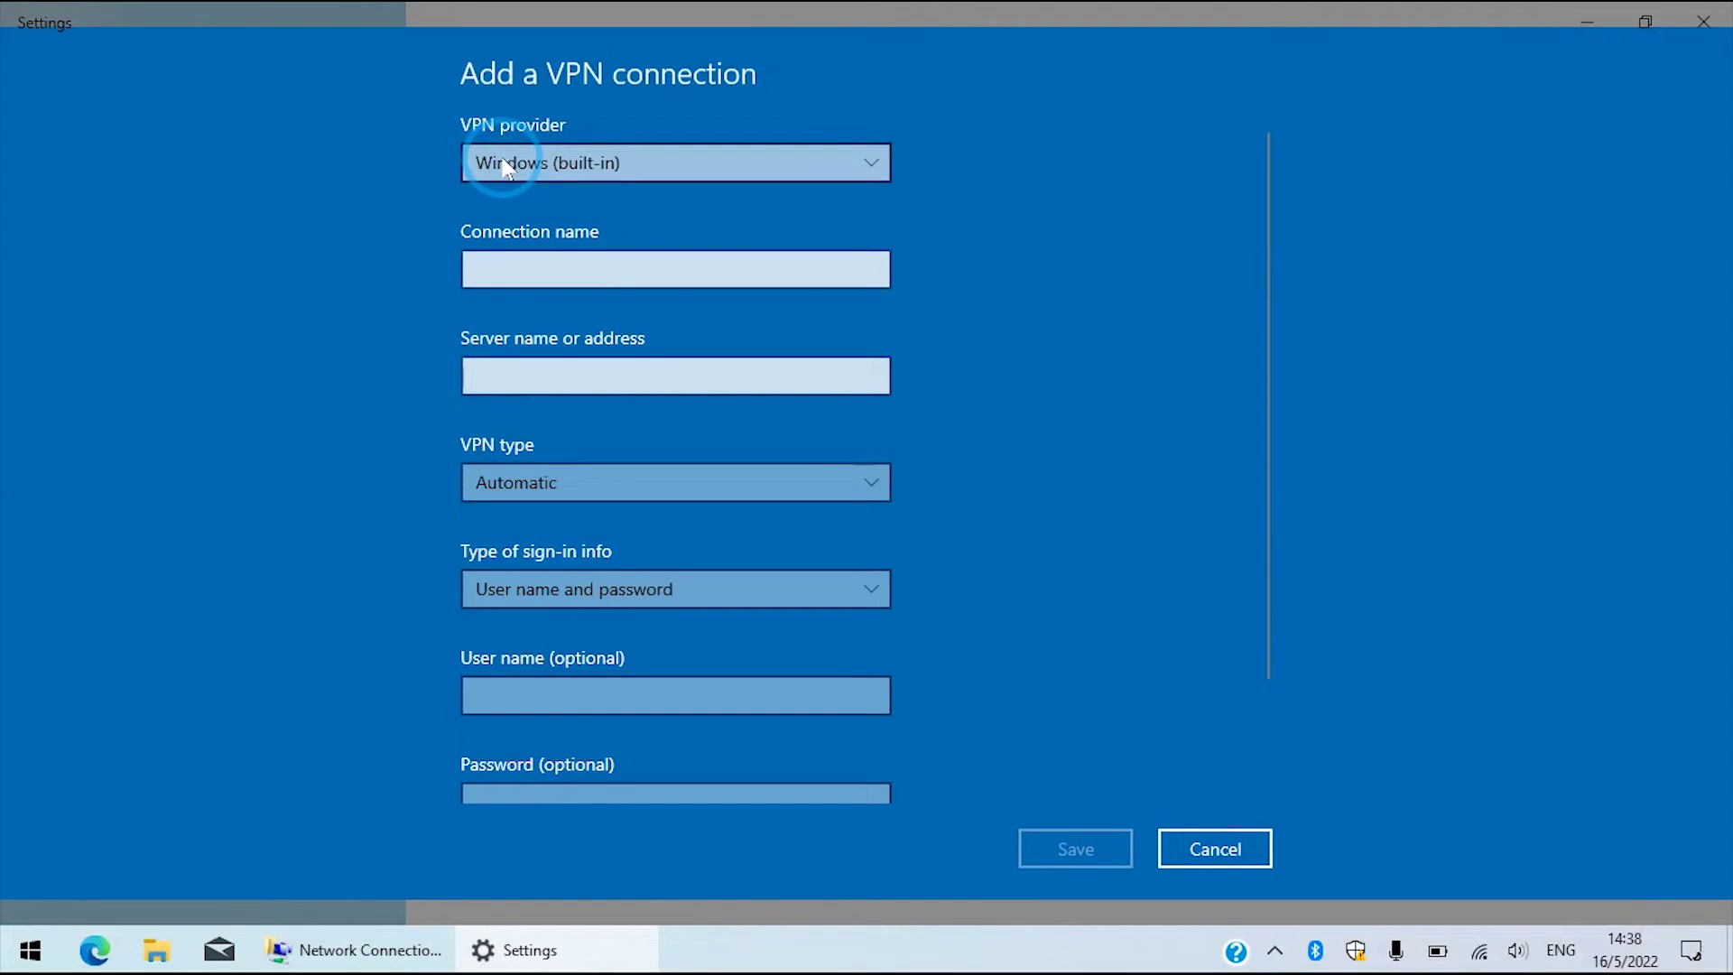
{"action": "left_click", "coordinate": [573, 266]}
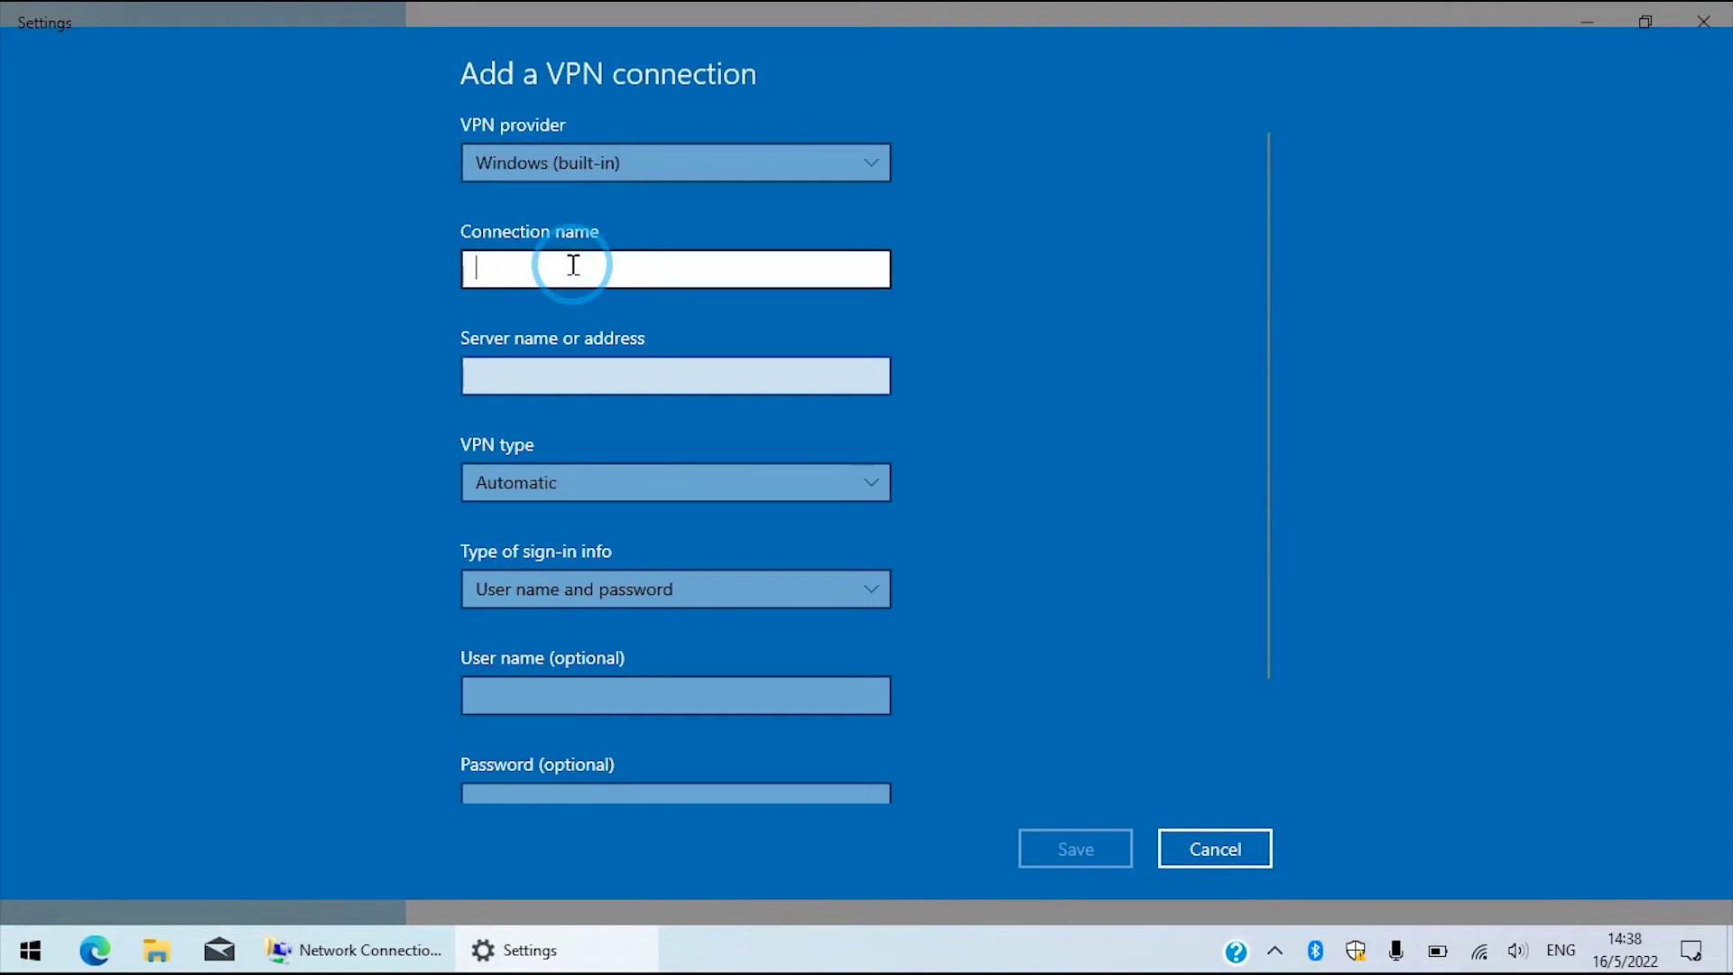
{"action": "type", "text": "TEST V"}
{"action": "key", "text": "BackSpace"}
{"action": "key", "text": "BackSpace"}
{"action": "key", "text": "BackSpace"}
{"action": "key", "text": "BackSpace"}
{"action": "key", "text": "BackSpace"}
{"action": "key", "text": "BackSpace"}
{"action": "type", "text": "VPN"}
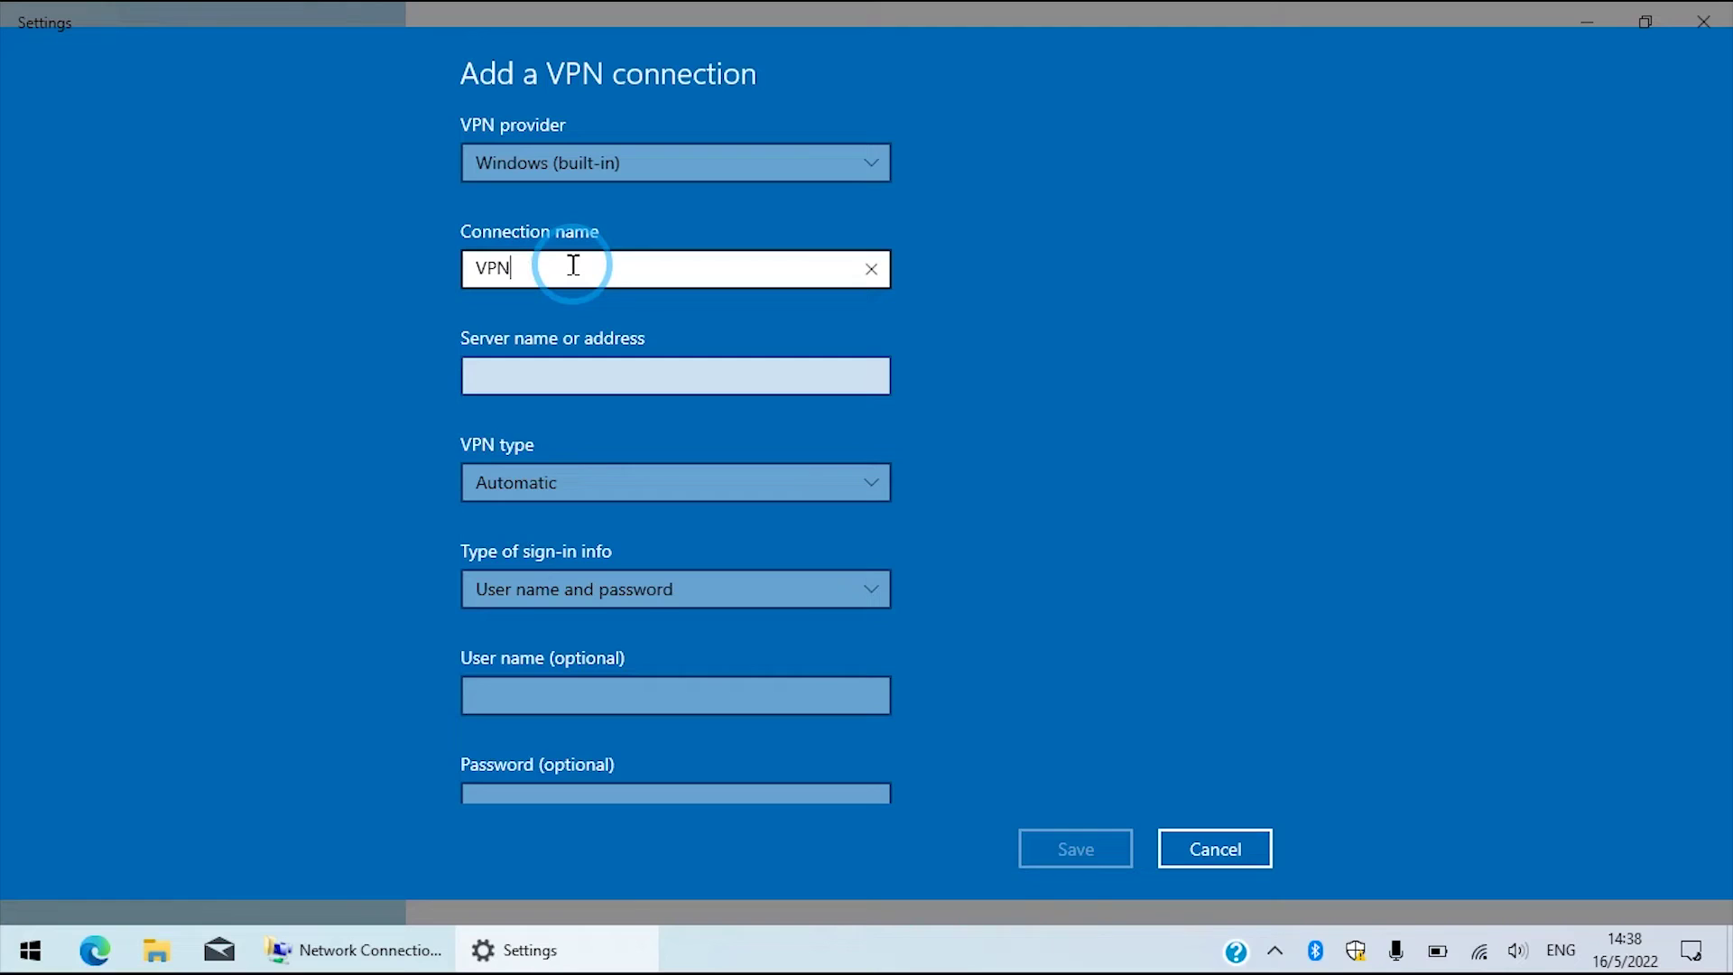
{"action": "type", "text": " TEST 1"}
{"action": "left_click", "coordinate": [586, 366]}
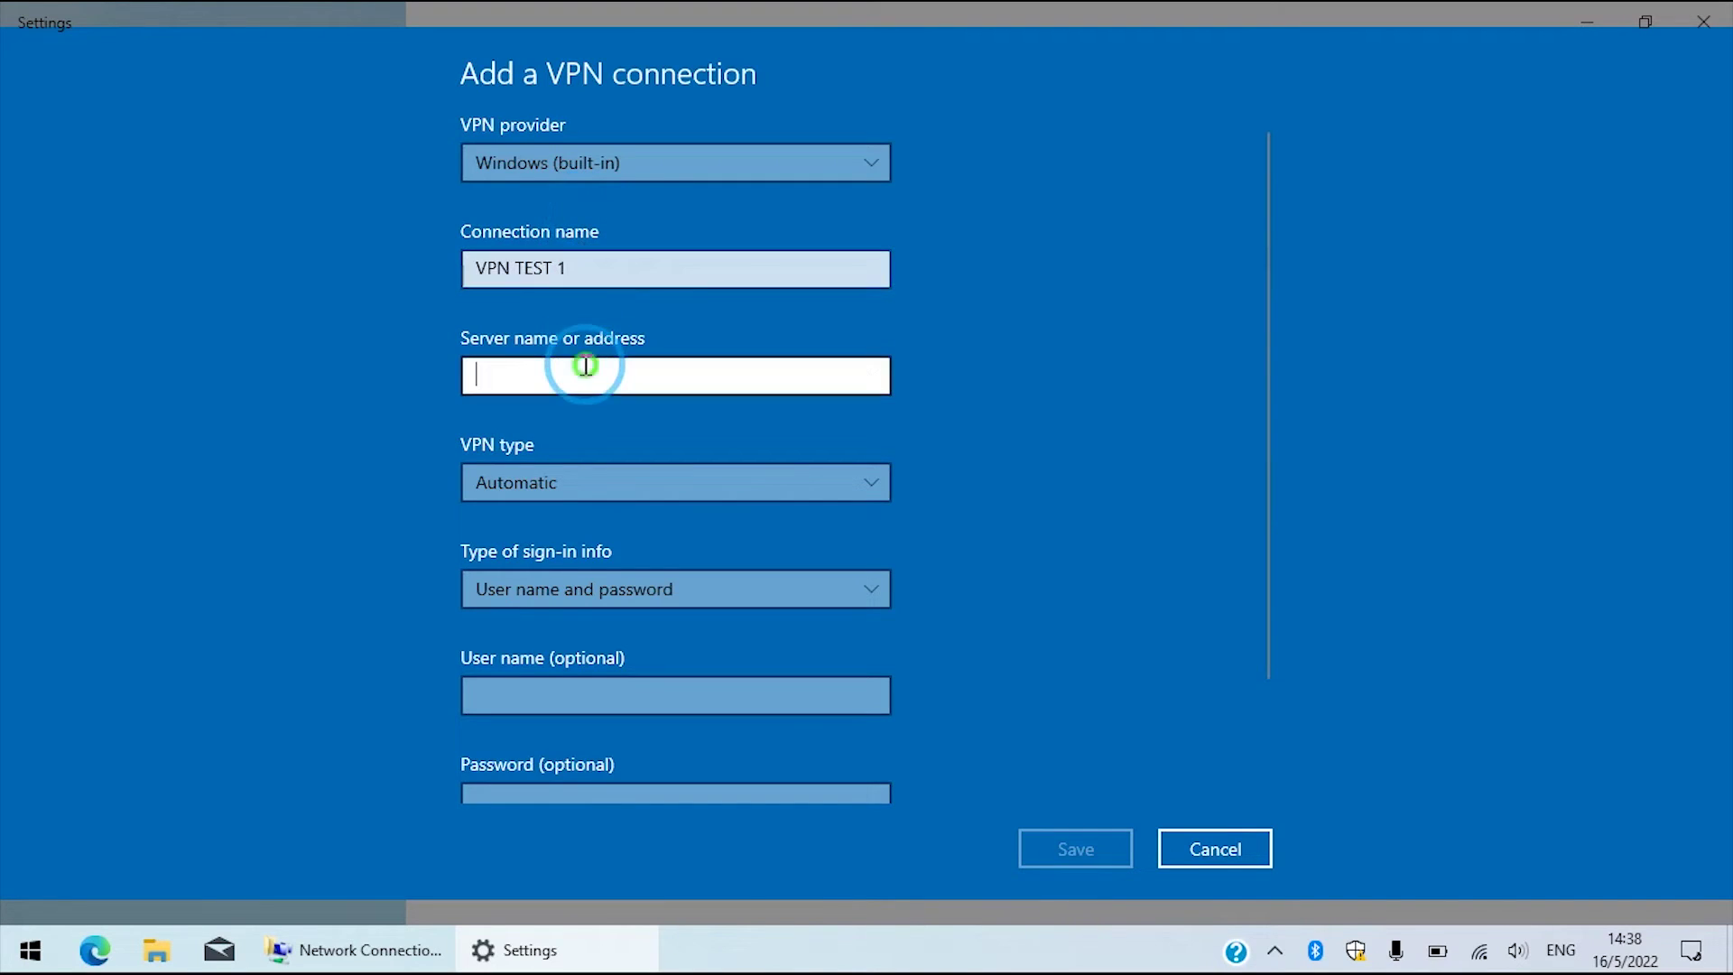
{"action": "type", "text": "201.236."}
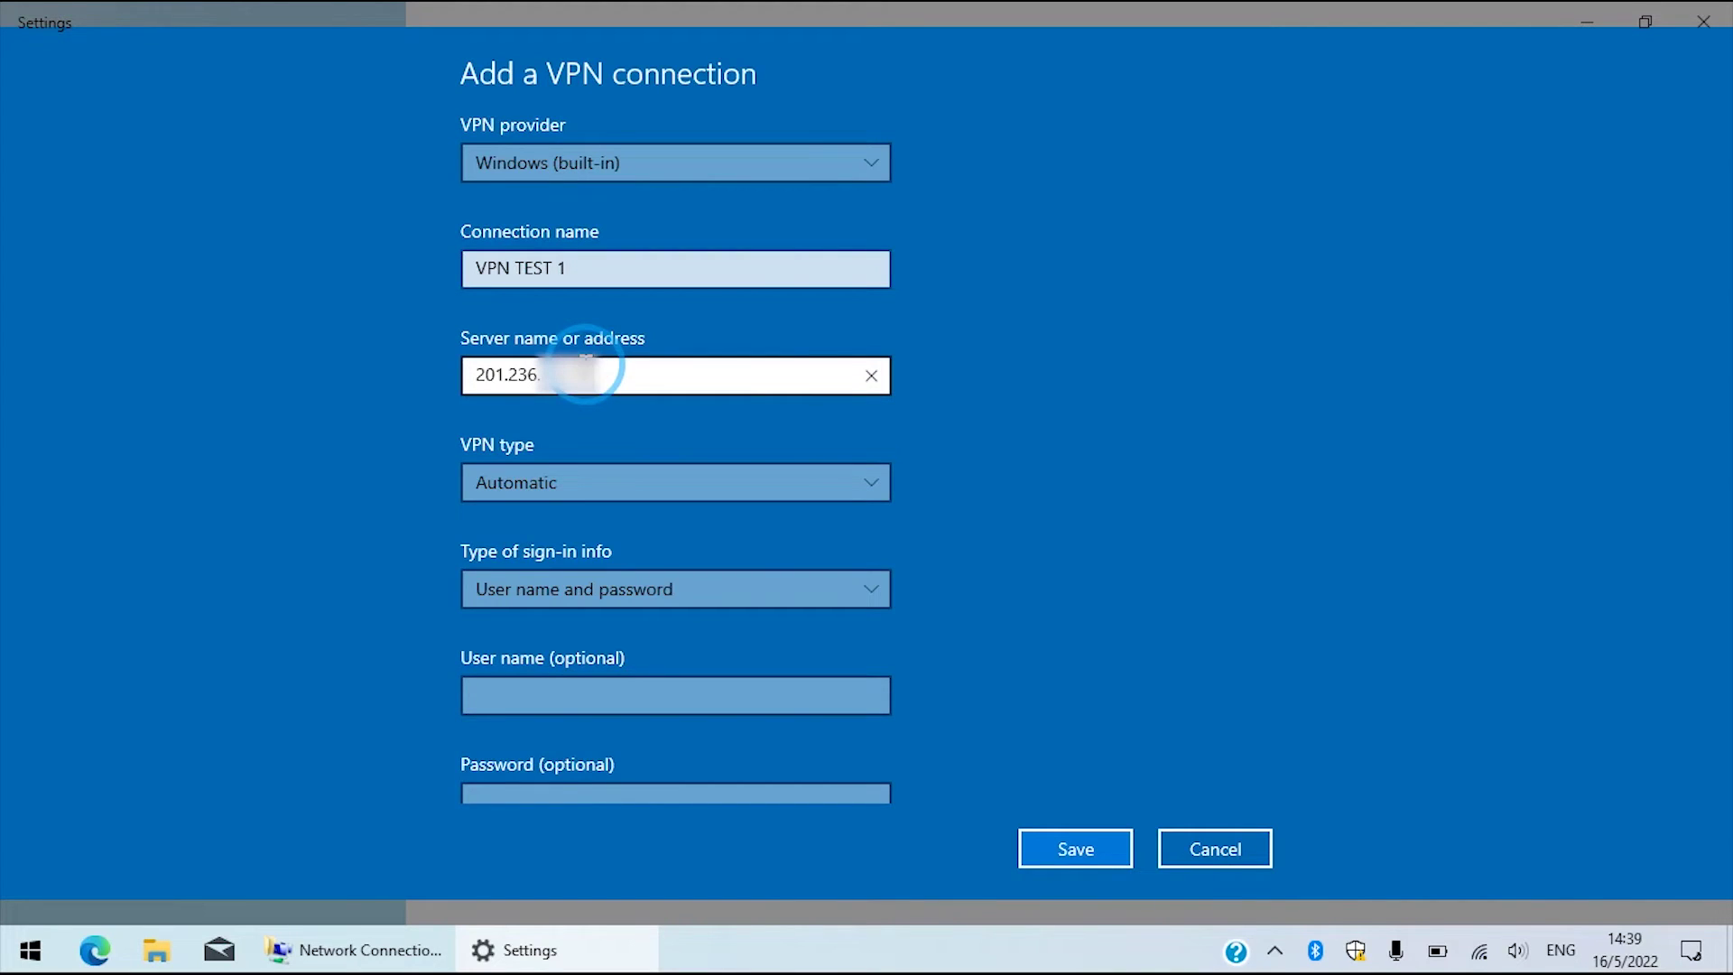
Set the VPN type to L2TP/IPsec with pre-shared key, enter the key, and keep user name and password sign-in.
{"action": "left_click", "coordinate": [582, 478]}
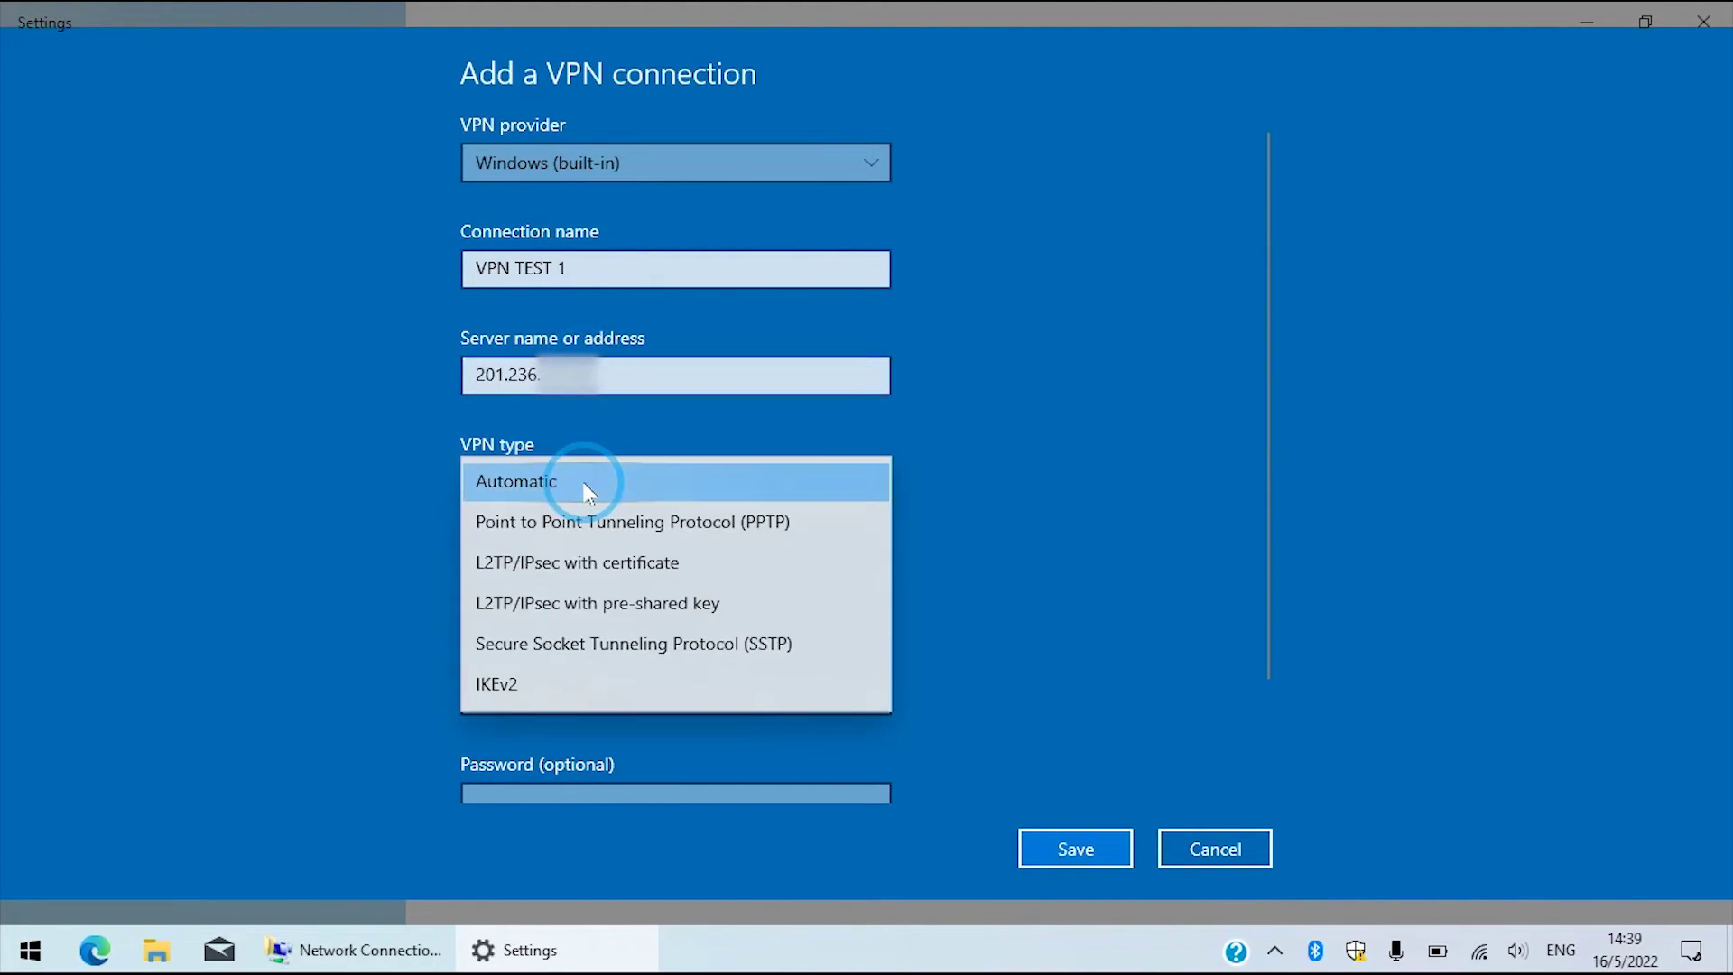
{"action": "left_click", "coordinate": [545, 603]}
{"action": "left_click", "coordinate": [537, 591]}
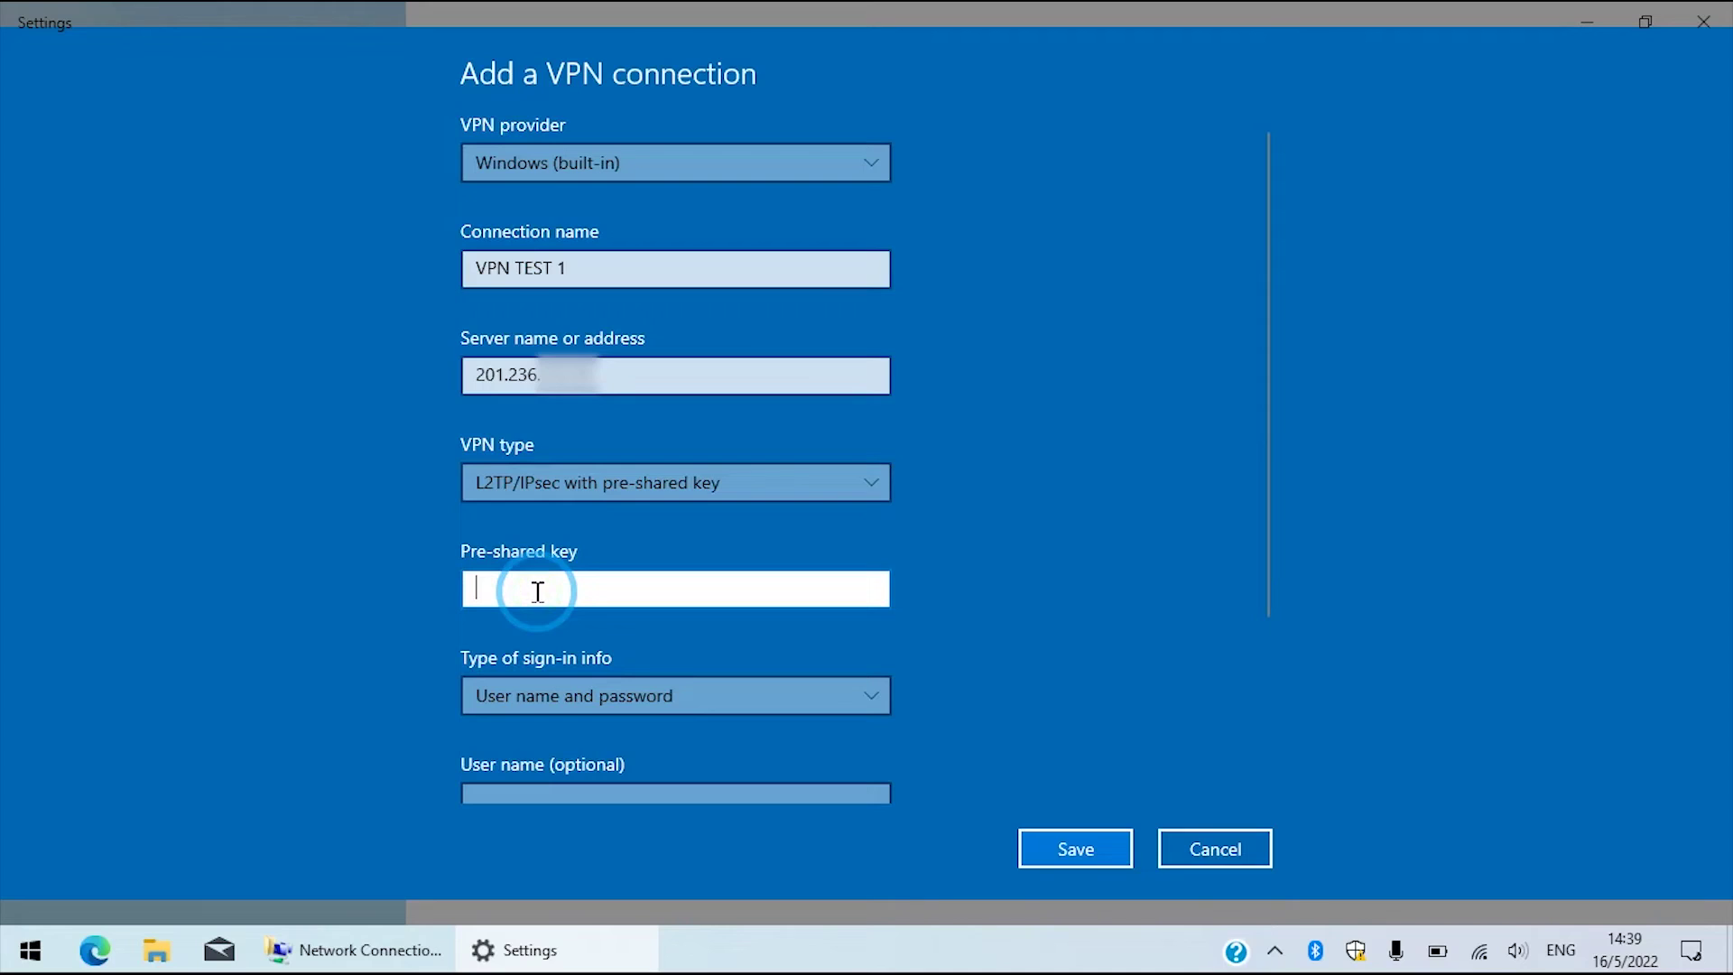
{"action": "left_click", "coordinate": [871, 589]}
{"action": "left_click", "coordinate": [770, 697]}
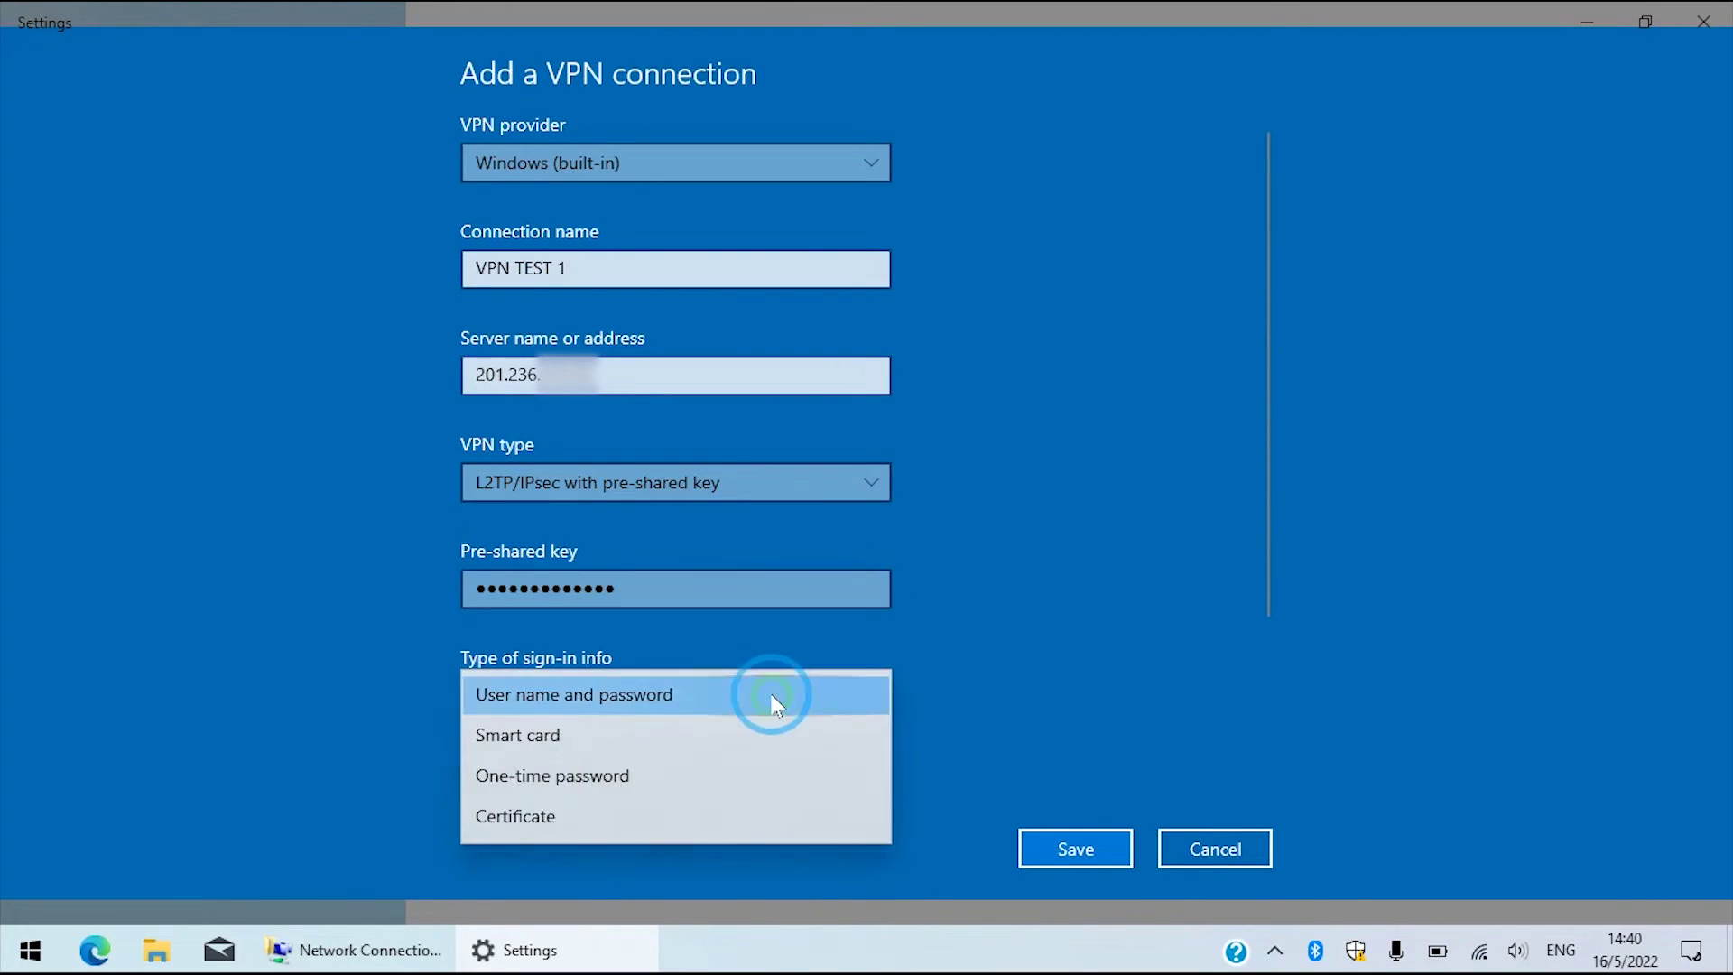
{"action": "left_click", "coordinate": [594, 697]}
Enter the VPN user name and password and save the connection.
{"action": "scroll", "coordinate": [1097, 592], "scroll_direction": "down", "scroll_amount": 3}
{"action": "left_click", "coordinate": [770, 562]}
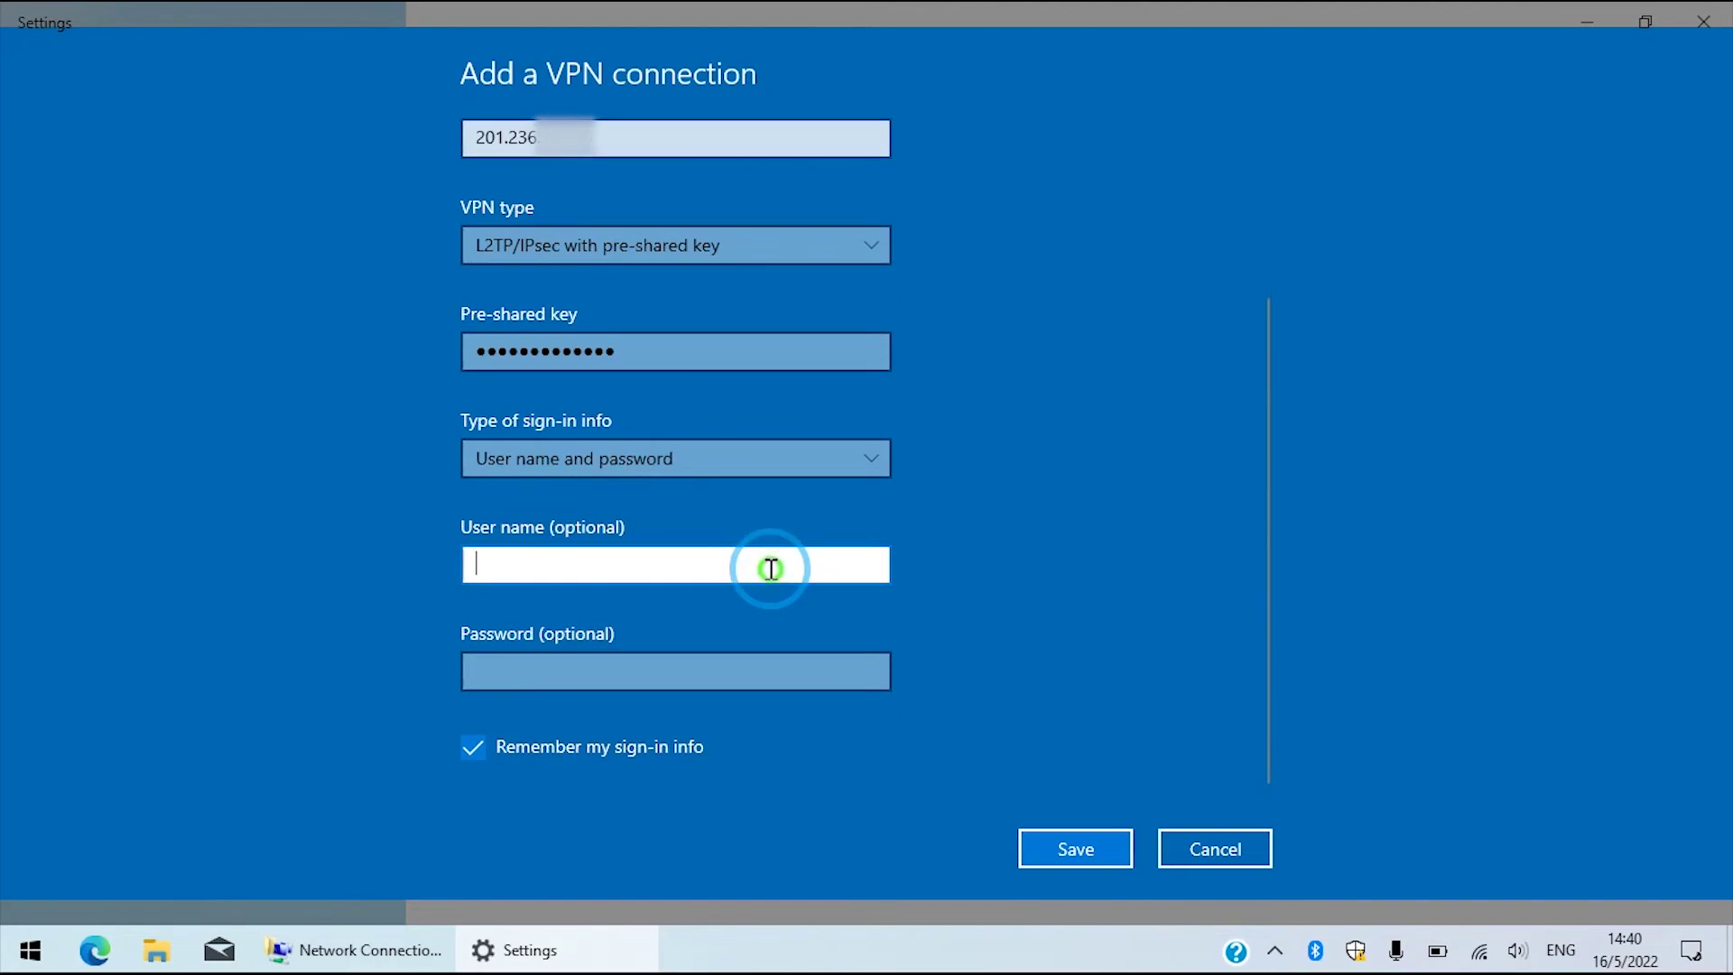
{"action": "type", "text": "techmoments"}
{"action": "key", "text": "Tab"}
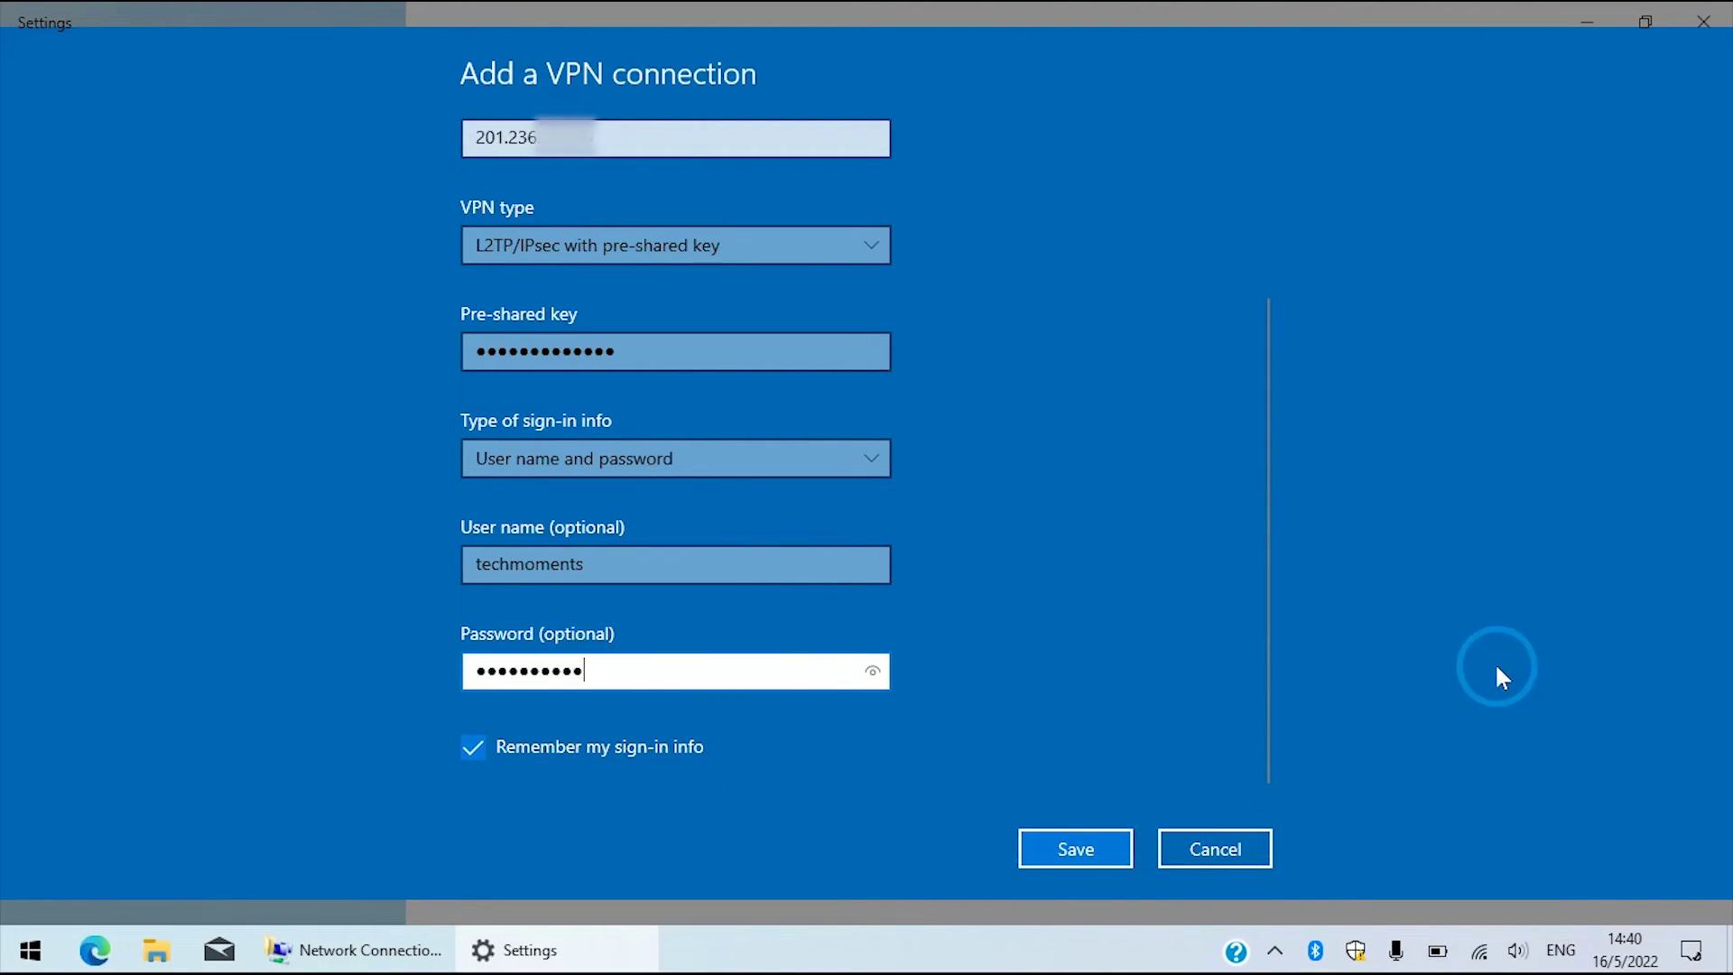
{"action": "left_click", "coordinate": [1060, 853]}
Connect VPN TEST 1 and run ipconfig to confirm the 192.168.11.90 VPN address.
{"action": "left_click", "coordinate": [514, 271]}
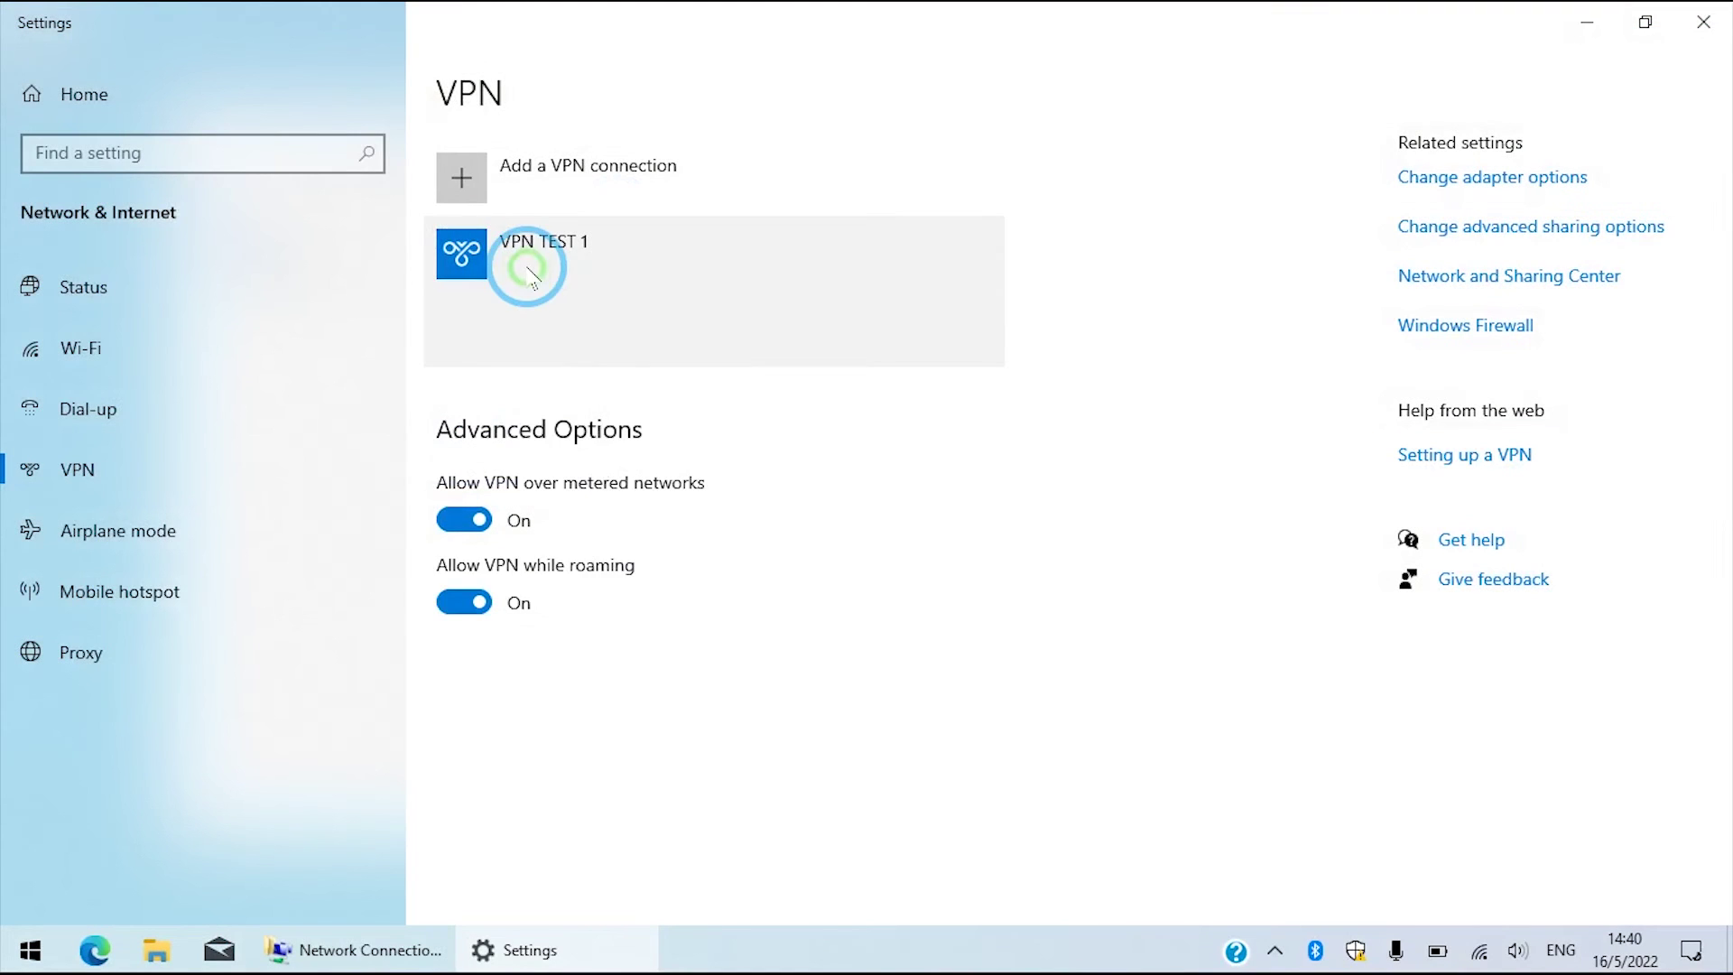
{"action": "left_click", "coordinate": [597, 336]}
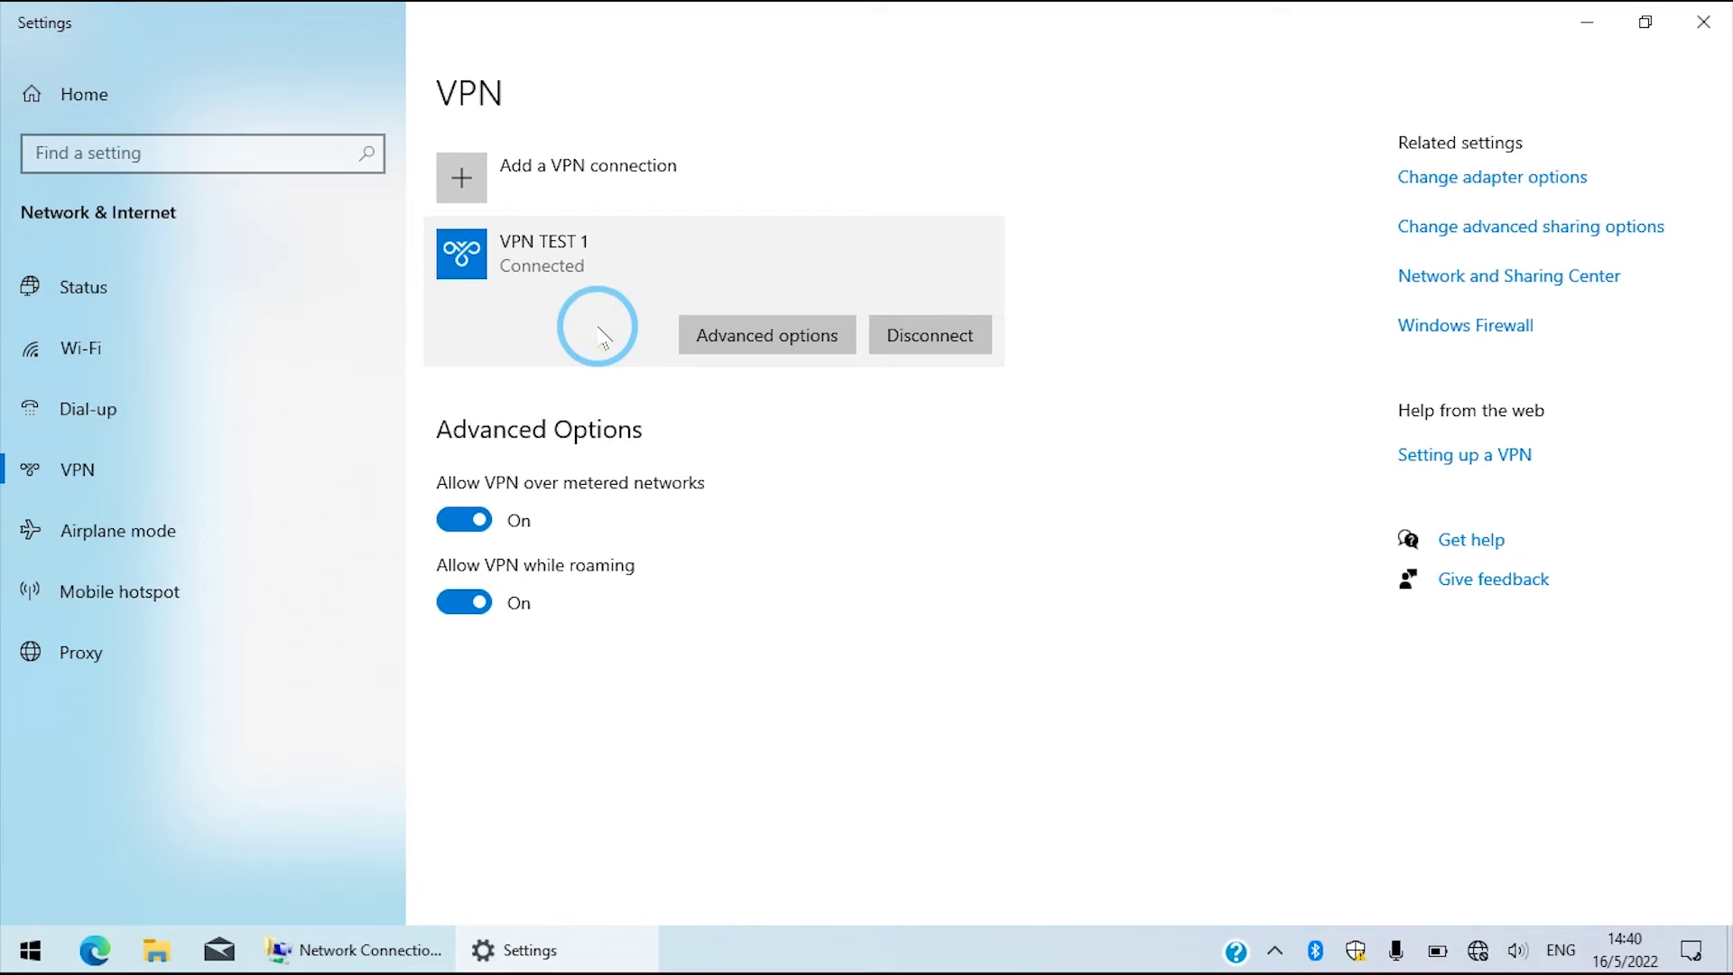
{"action": "type", "text": "ipconfig"}
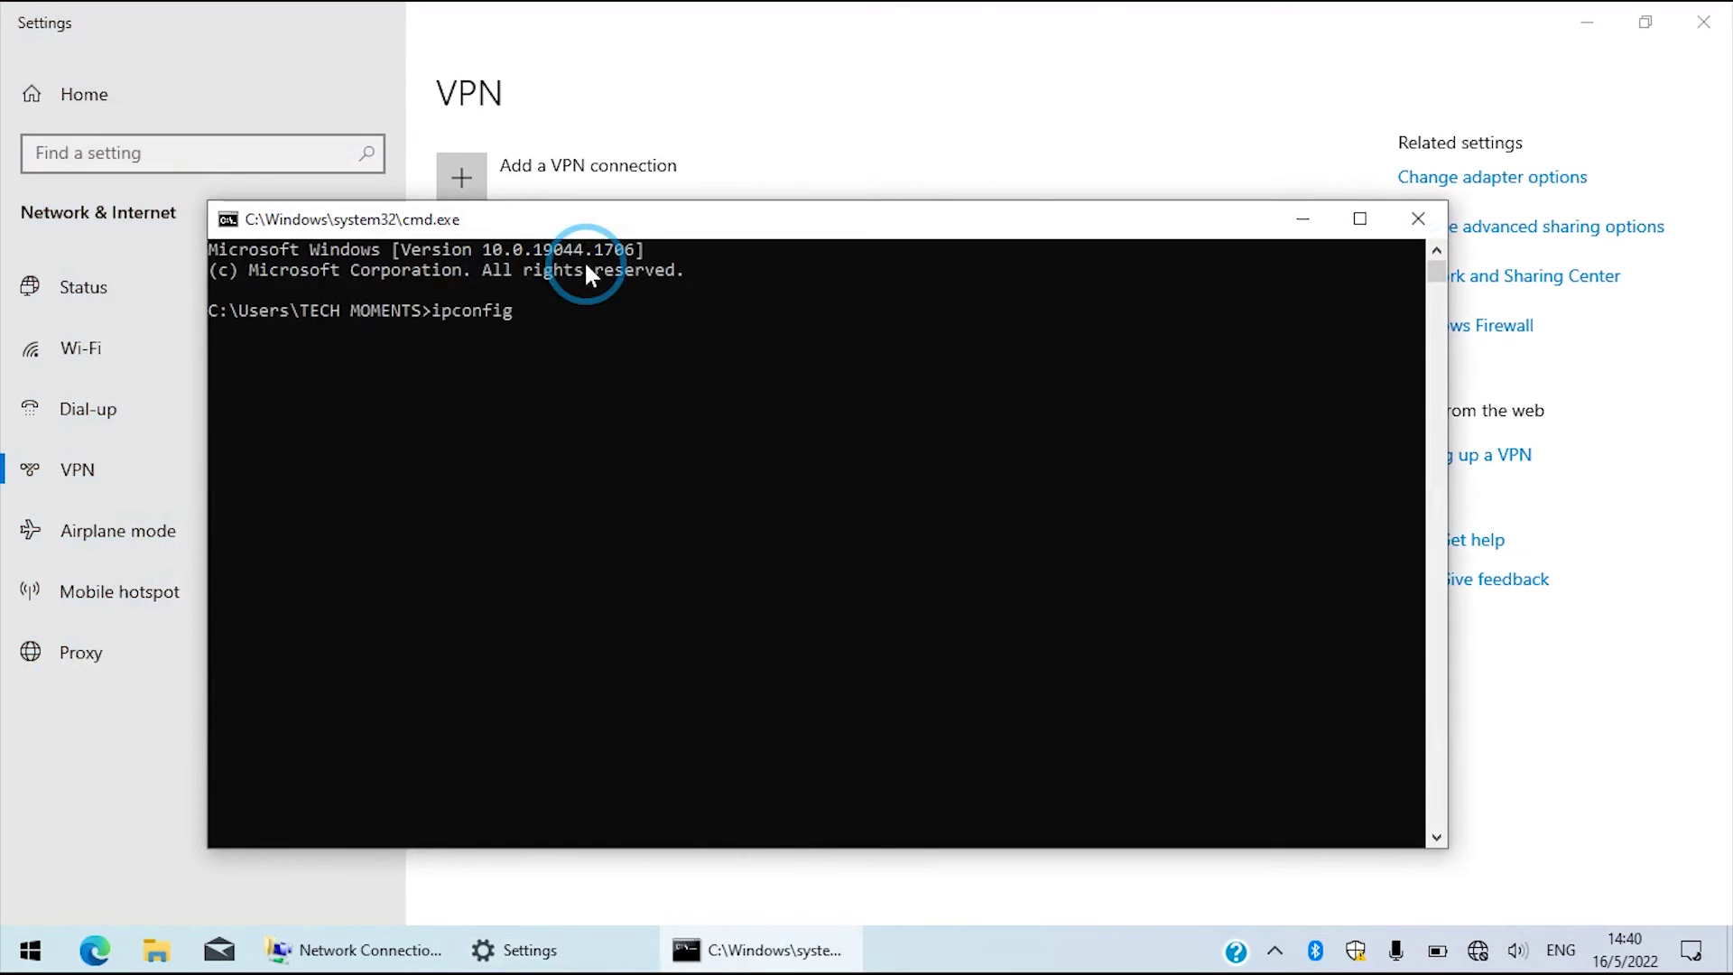
{"action": "key", "text": "Return"}
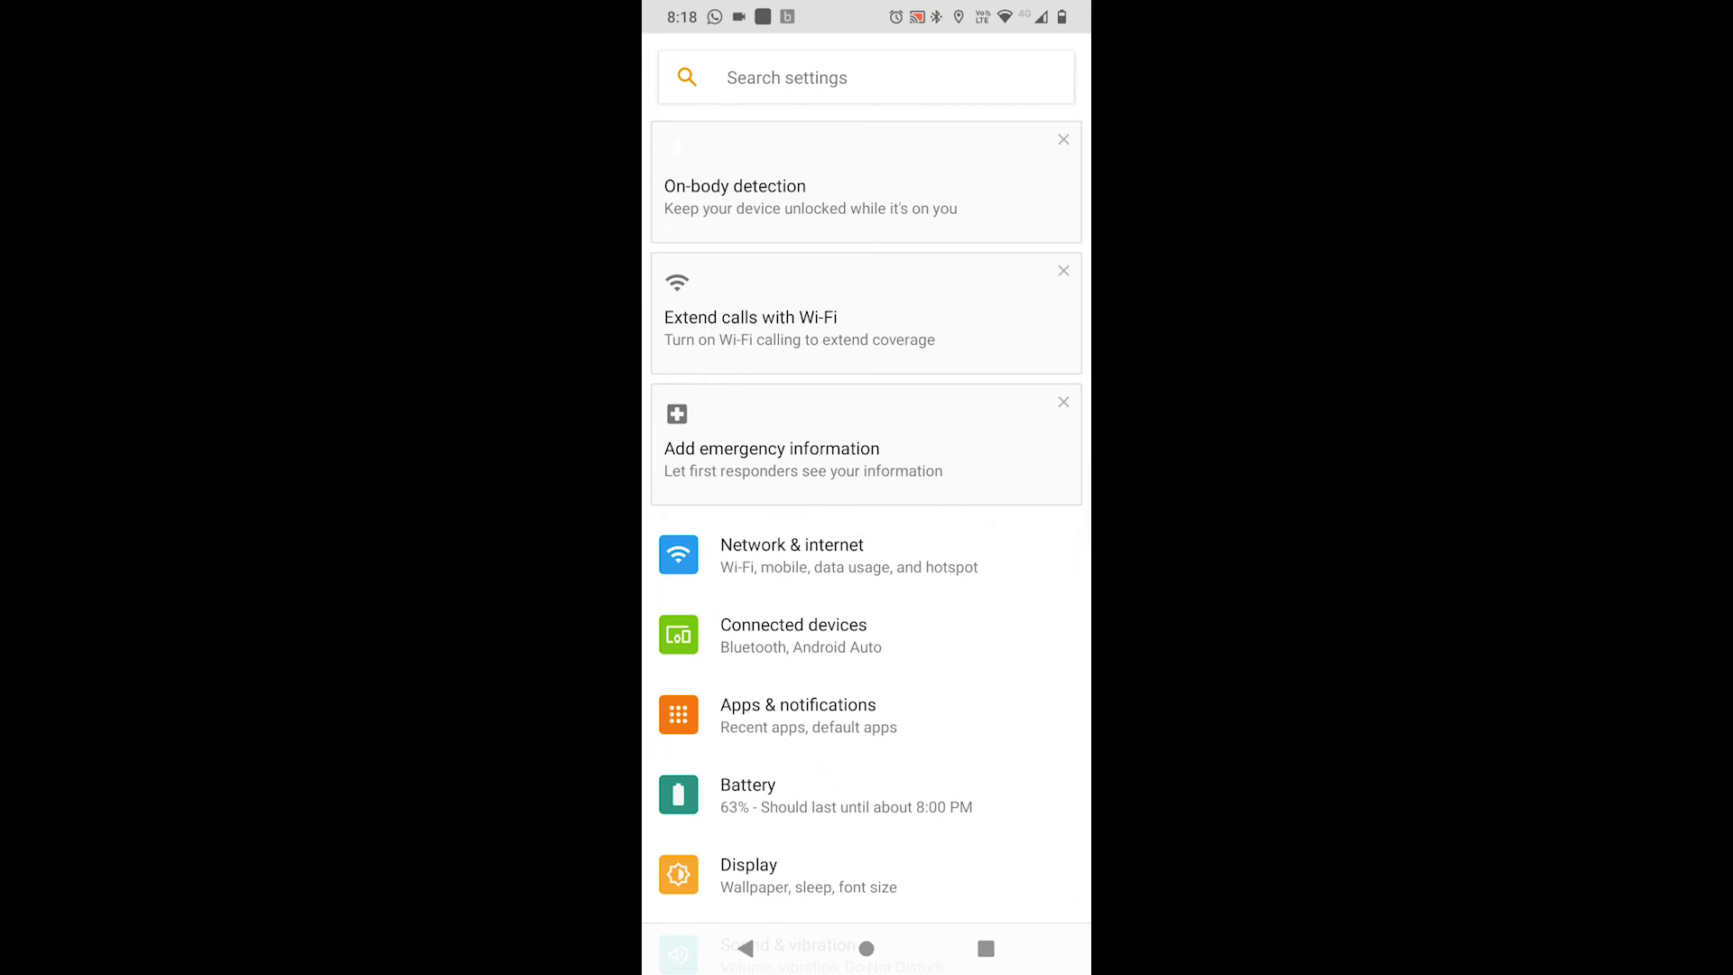
Navigate to Network & internet > Advanced > VPN and start a new VPN profile.
{"action": "left_click", "coordinate": [812, 555]}
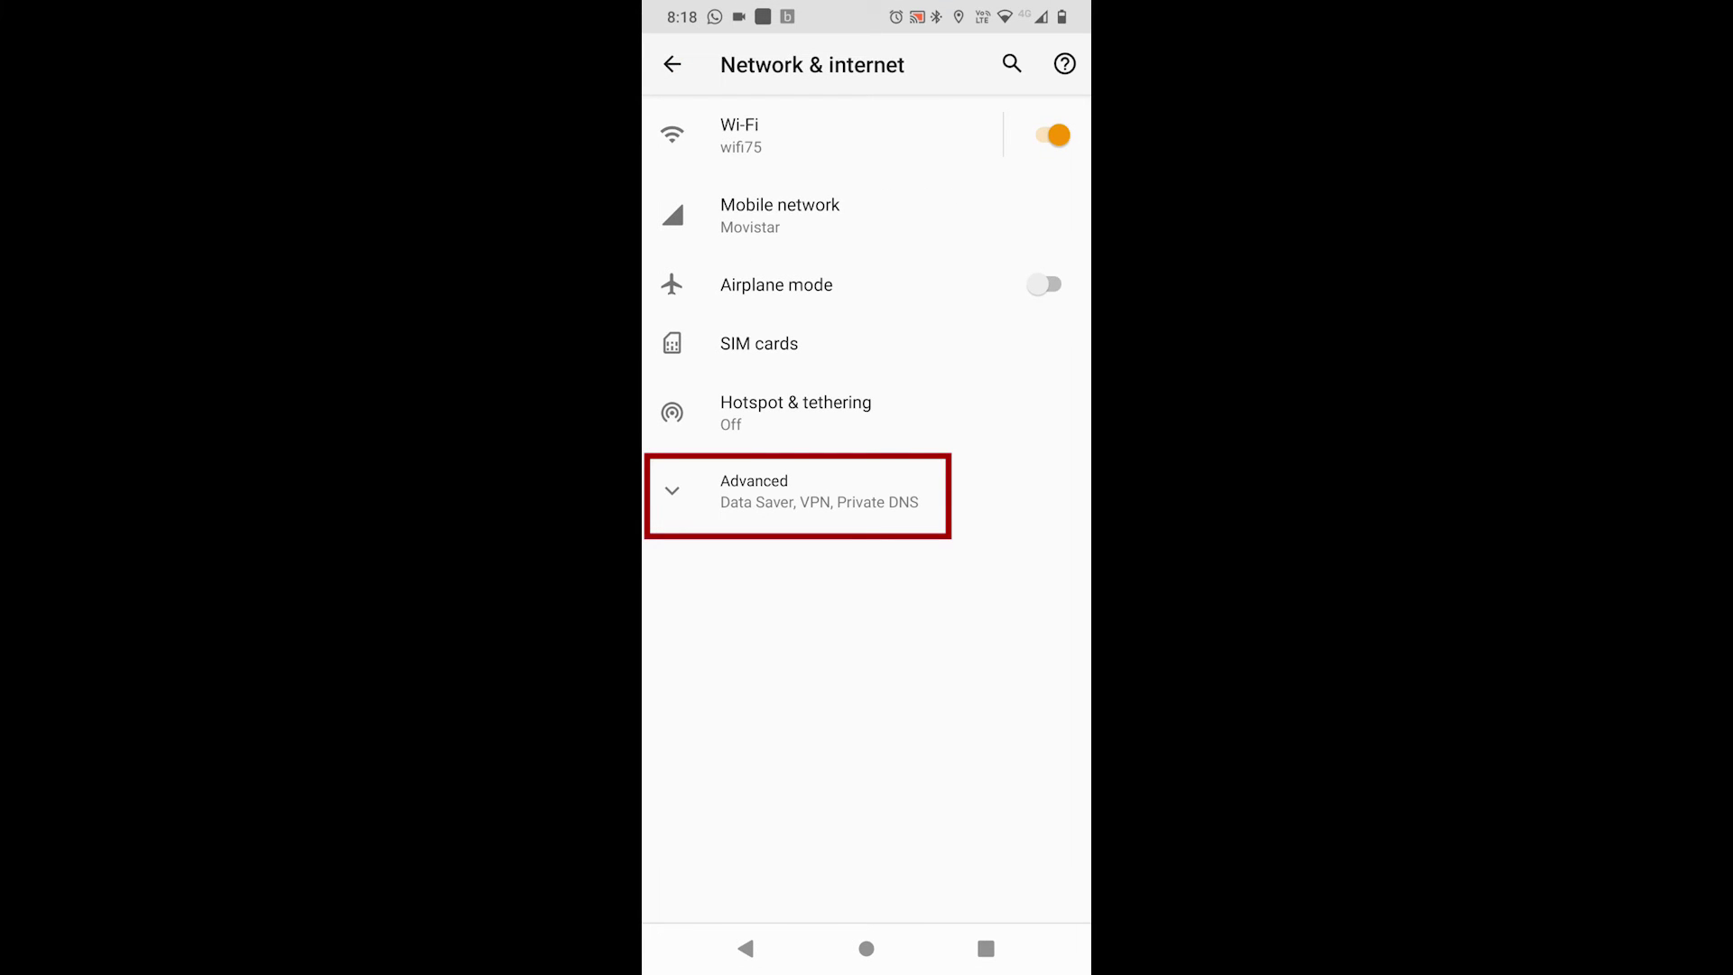
{"action": "left_click", "coordinate": [795, 492]}
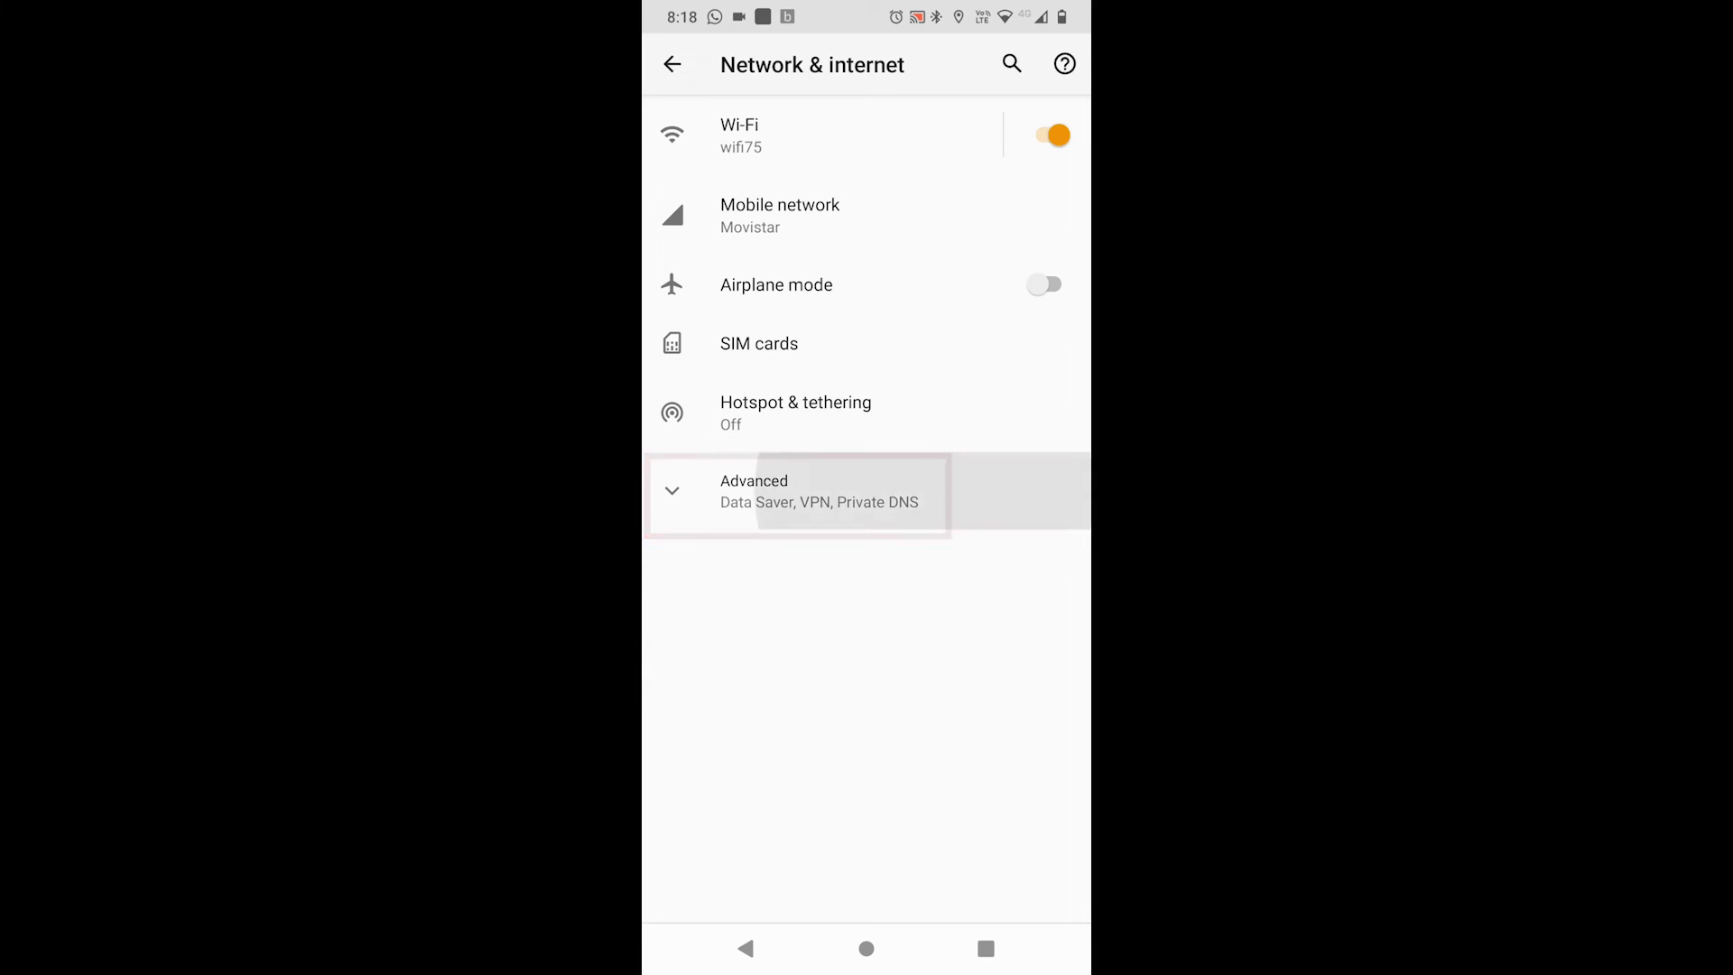
{"action": "left_click", "coordinate": [737, 573]}
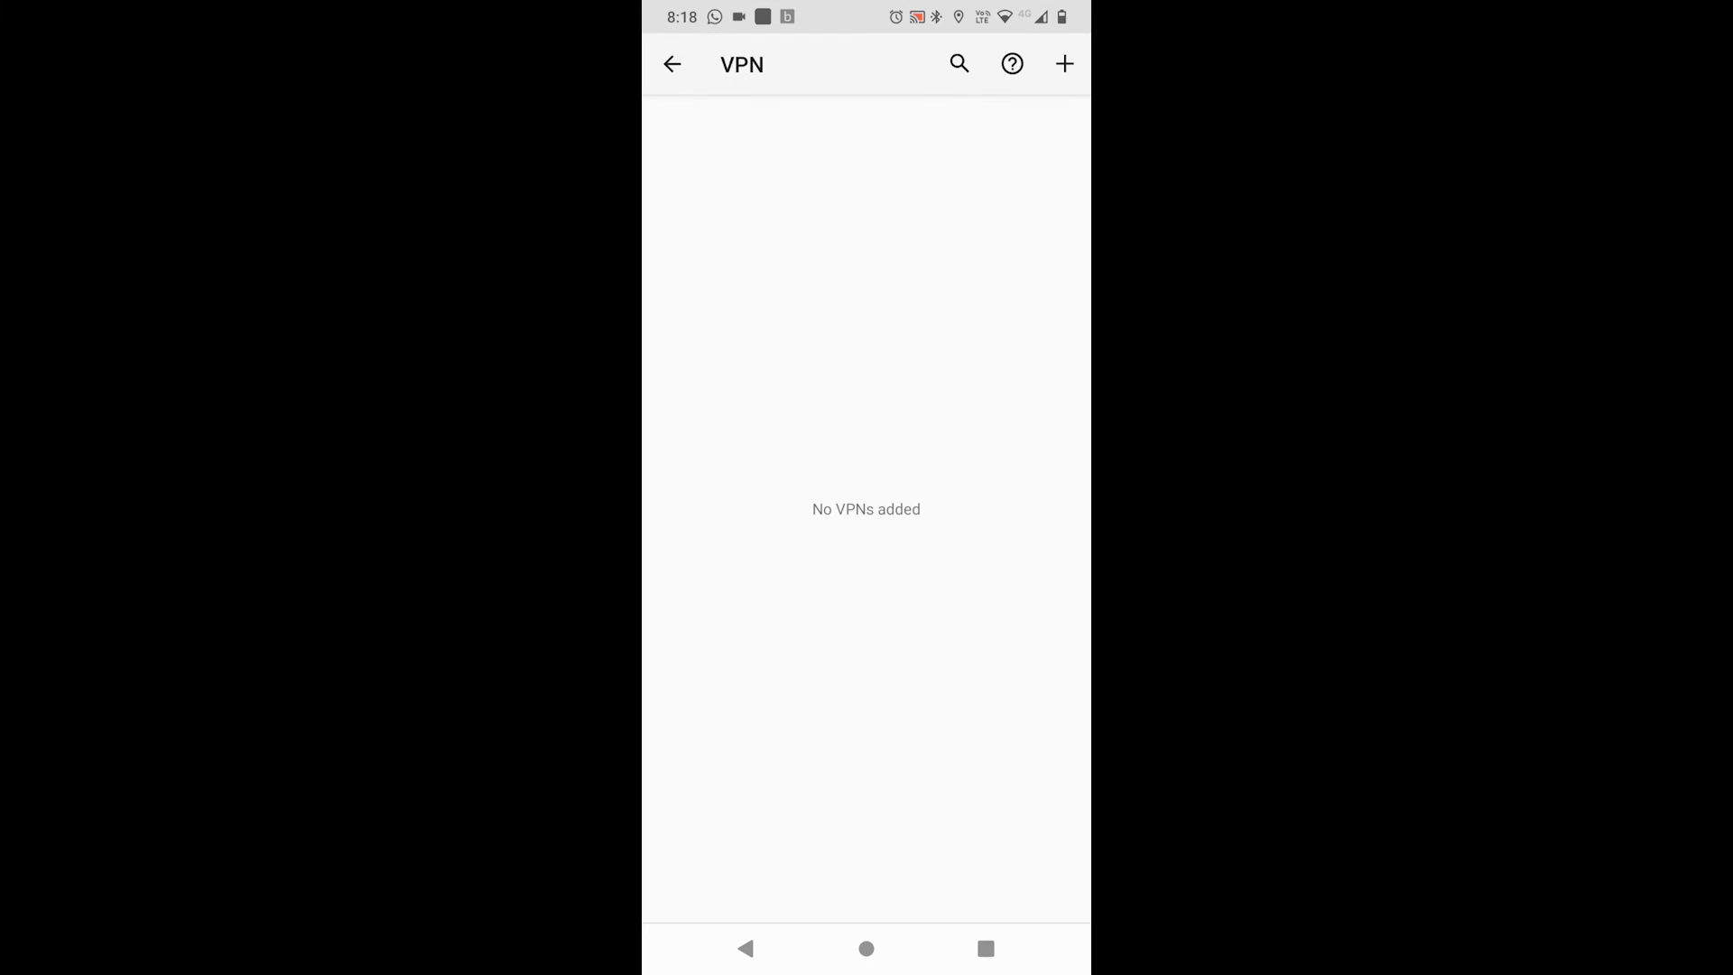
{"action": "left_click", "coordinate": [1066, 63]}
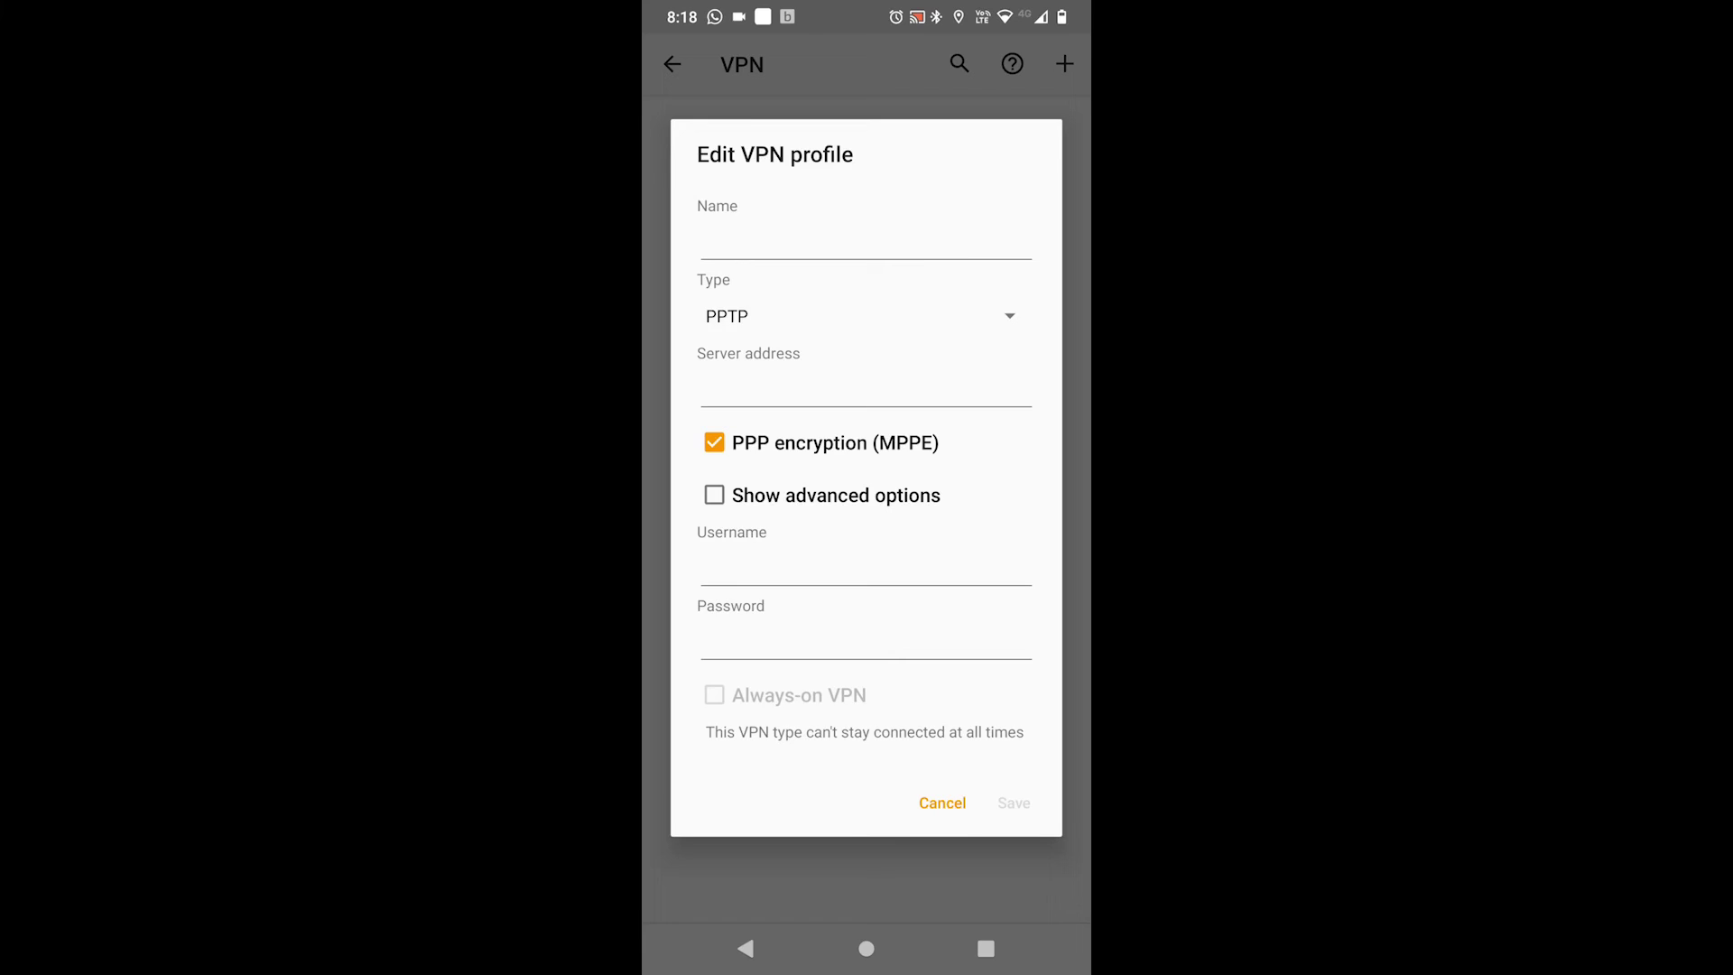
Name the VPN profile 'VPN TEST', set type L2TP/IPSec PSK, and paste the server address.
{"action": "left_click", "coordinate": [866, 239]}
{"action": "type", "text": "VPN TEST"}
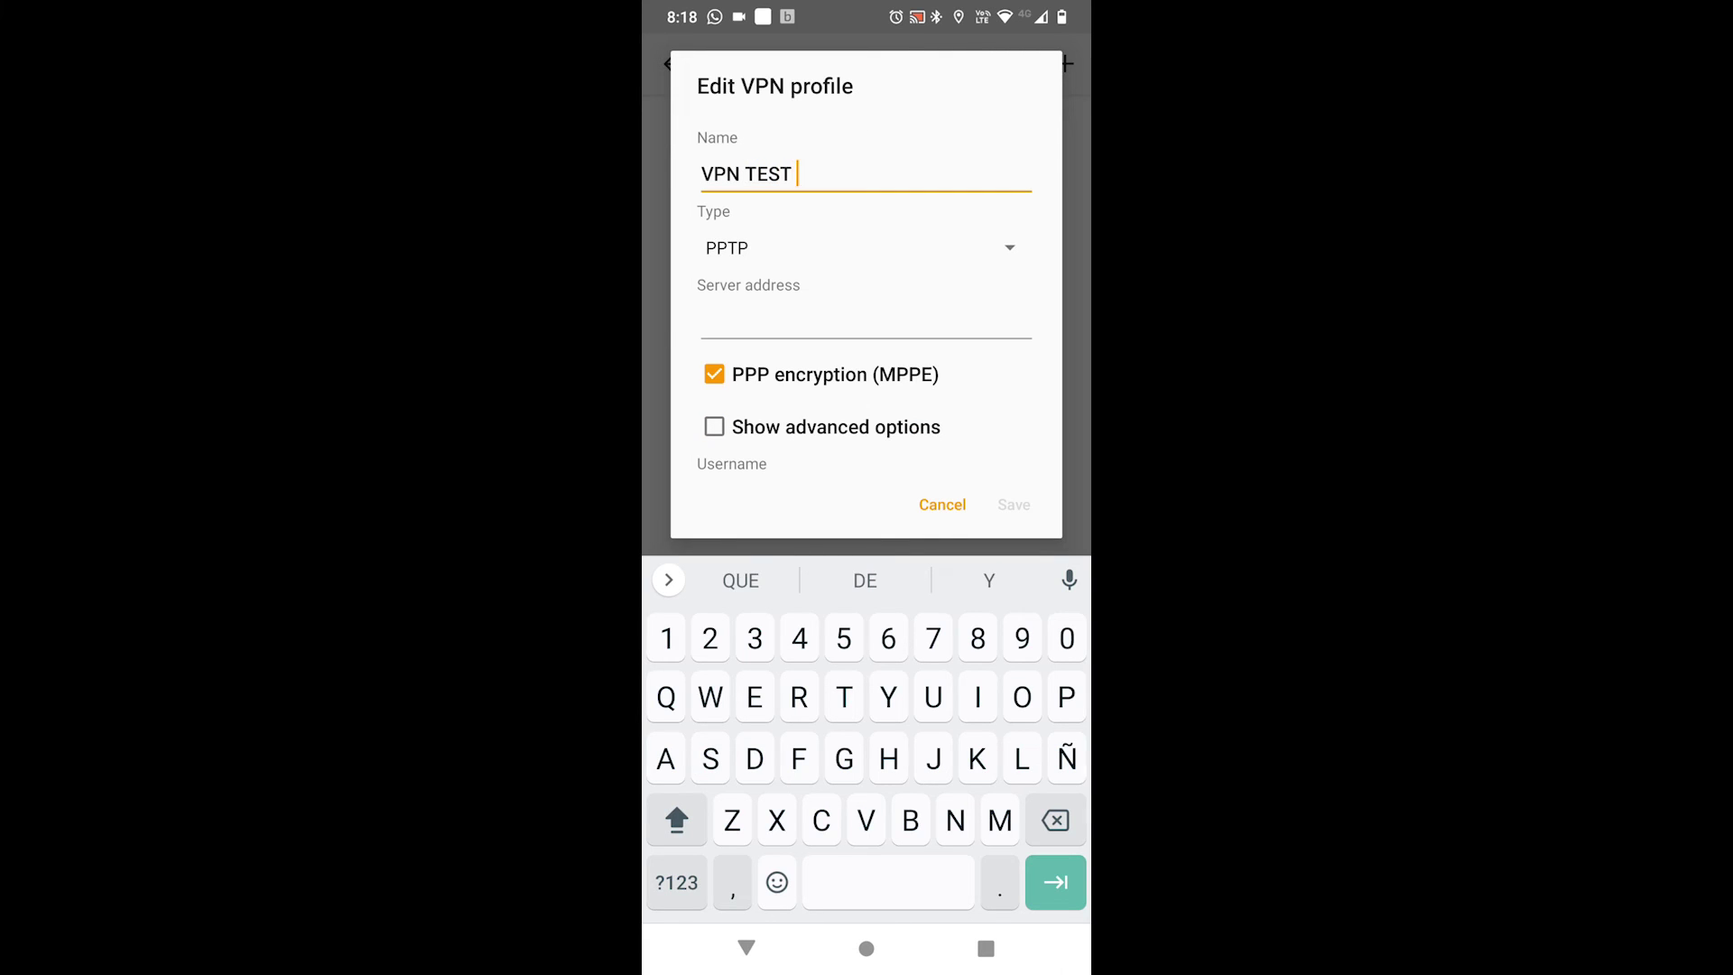
{"action": "key", "text": "BackSpace"}
{"action": "left_click", "coordinate": [866, 247]}
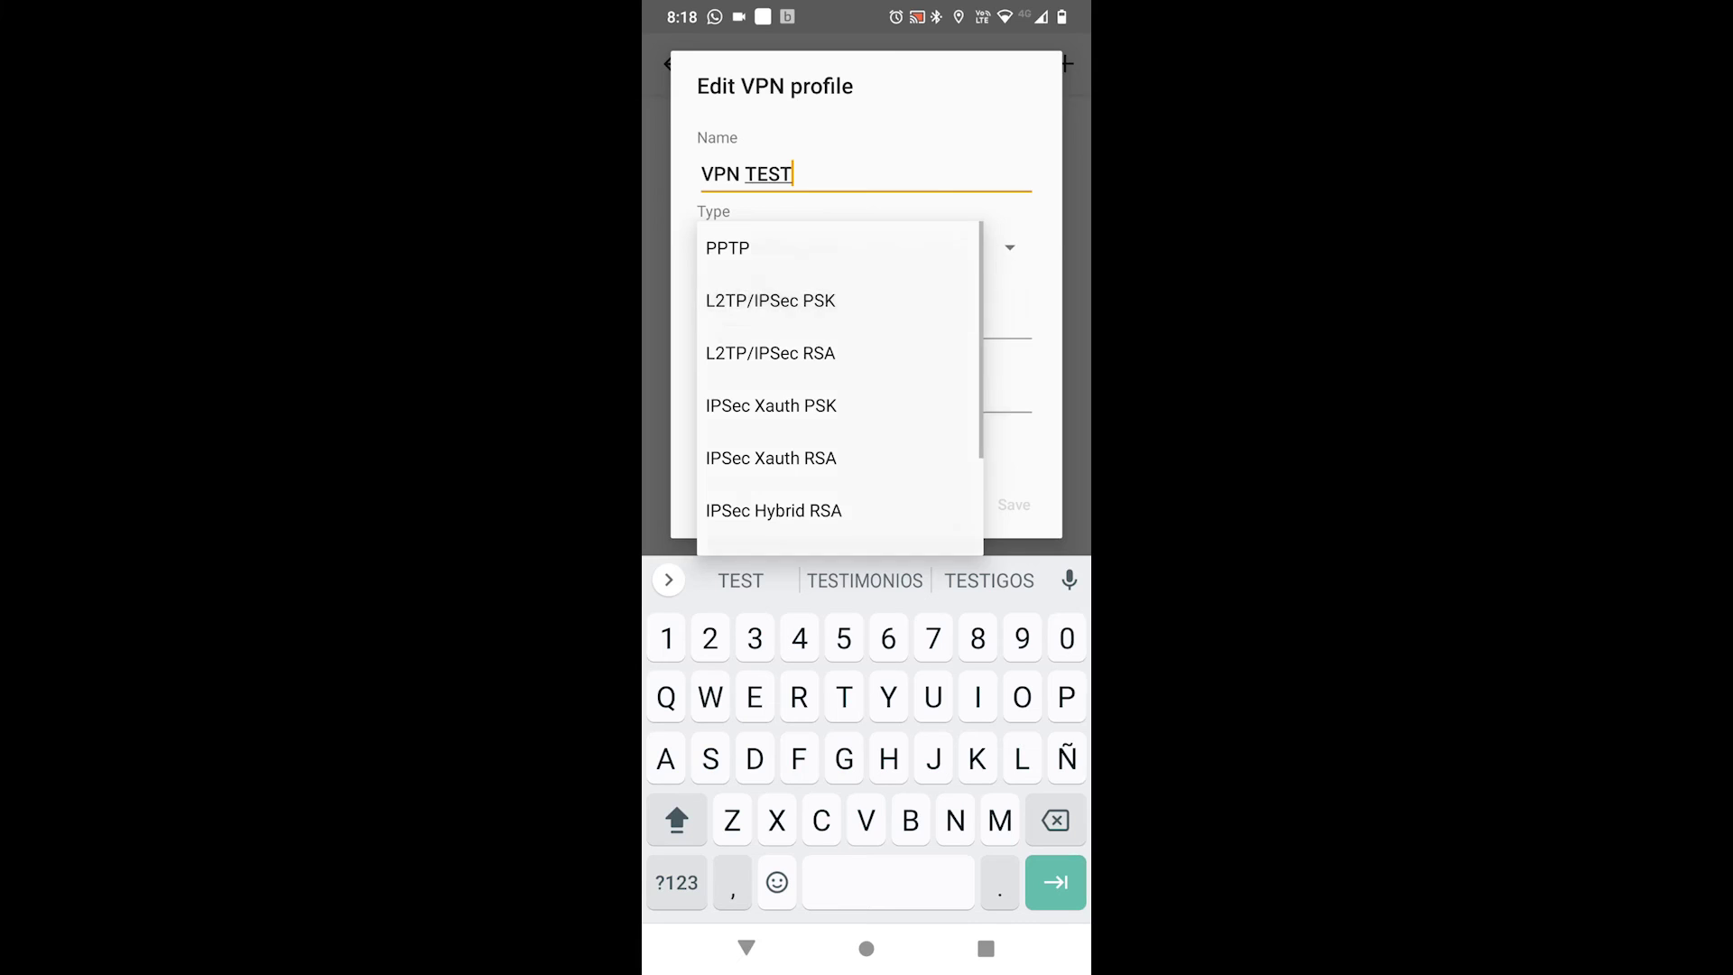
{"action": "left_click", "coordinate": [770, 300]}
{"action": "left_click", "coordinate": [865, 321]}
{"action": "left_click", "coordinate": [855, 581]}
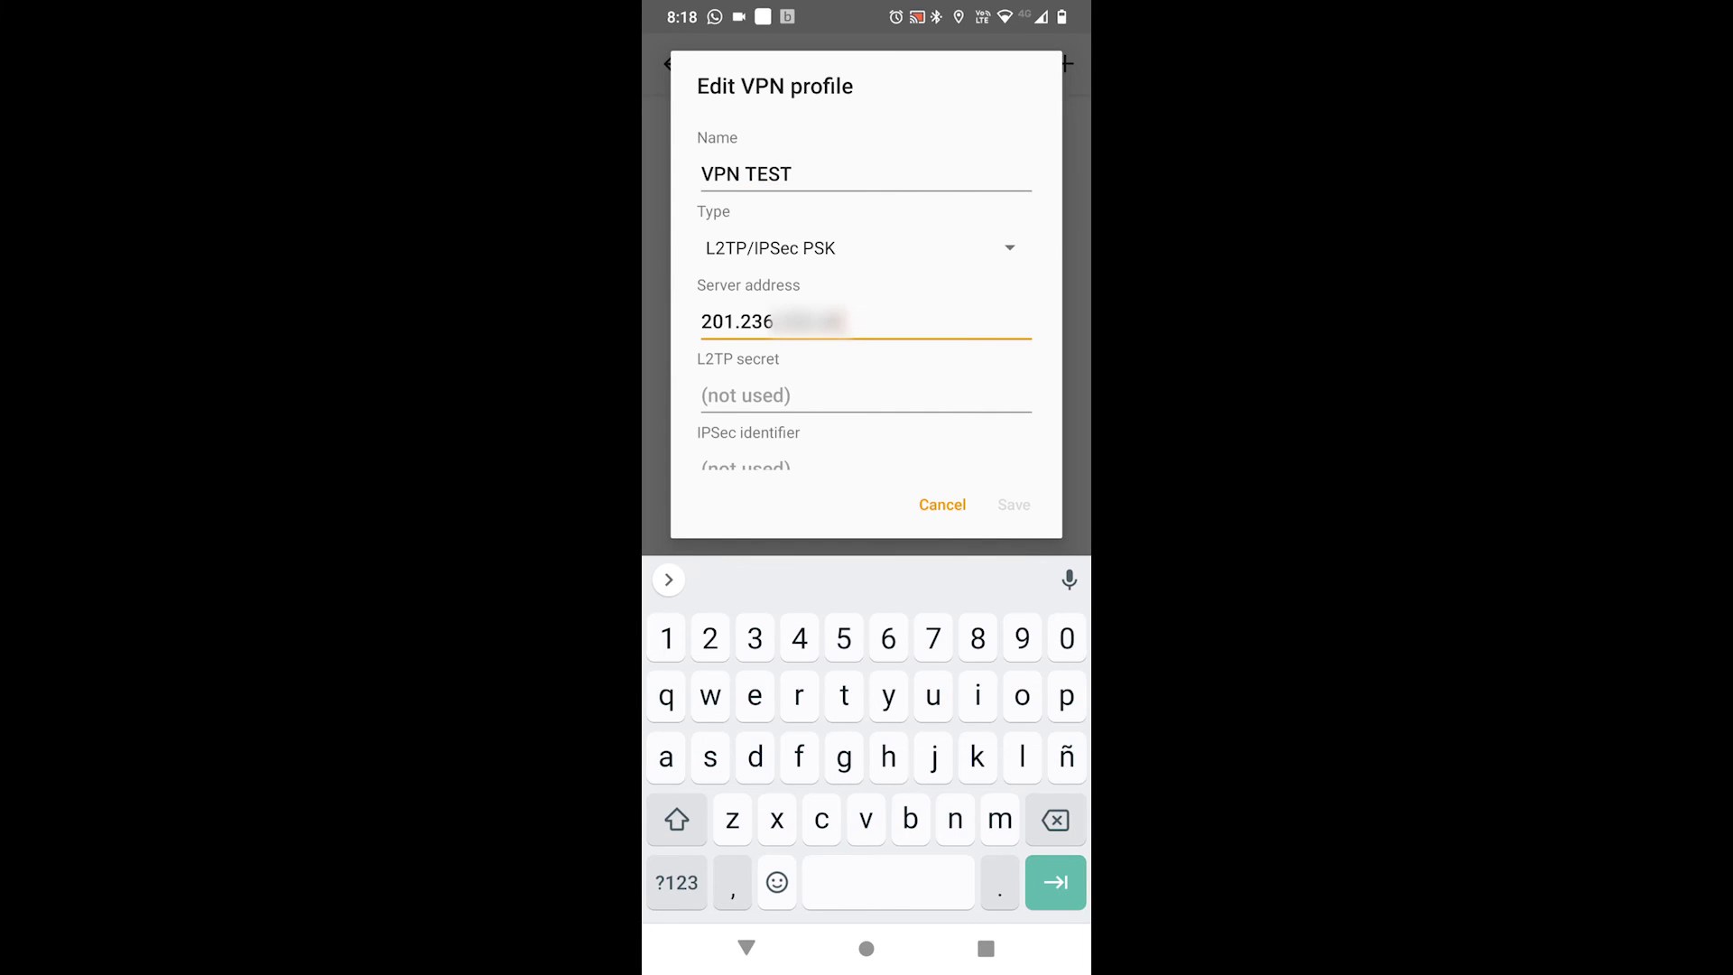
Fill in the pre-shared key, VPN username and password, then save the profile.
{"action": "left_click", "coordinate": [746, 465]}
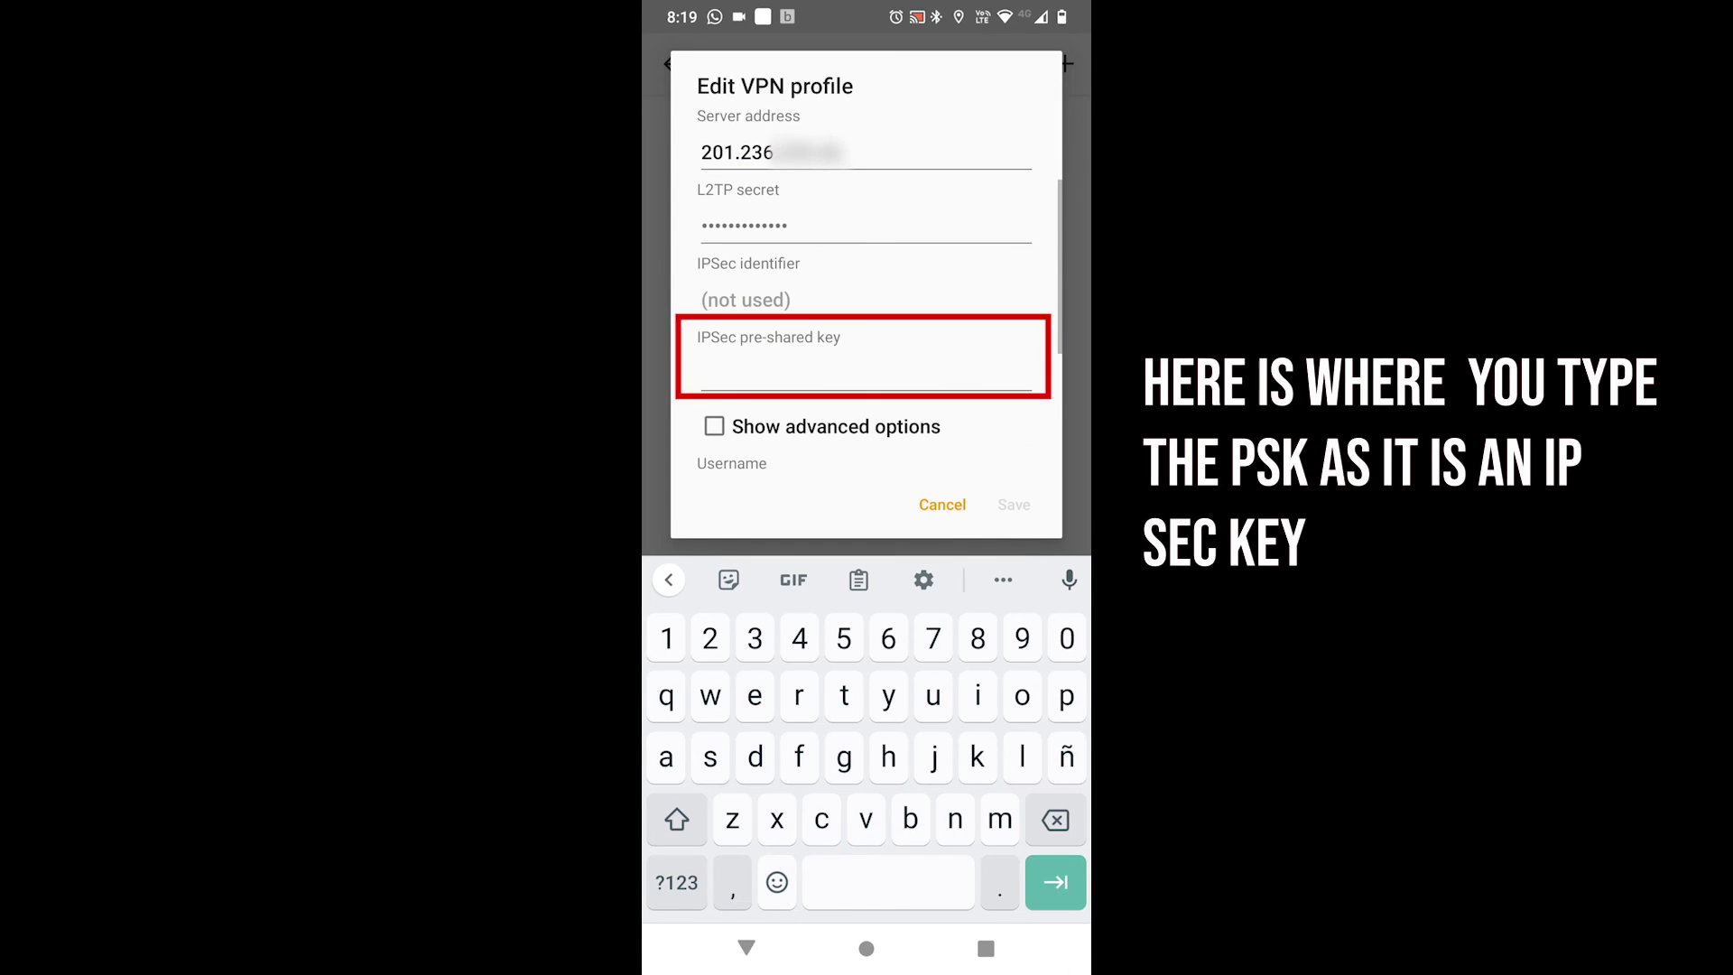
{"action": "scroll", "coordinate": [865, 361], "scroll_direction": "down", "scroll_amount": 2}
{"action": "left_click", "coordinate": [852, 354]}
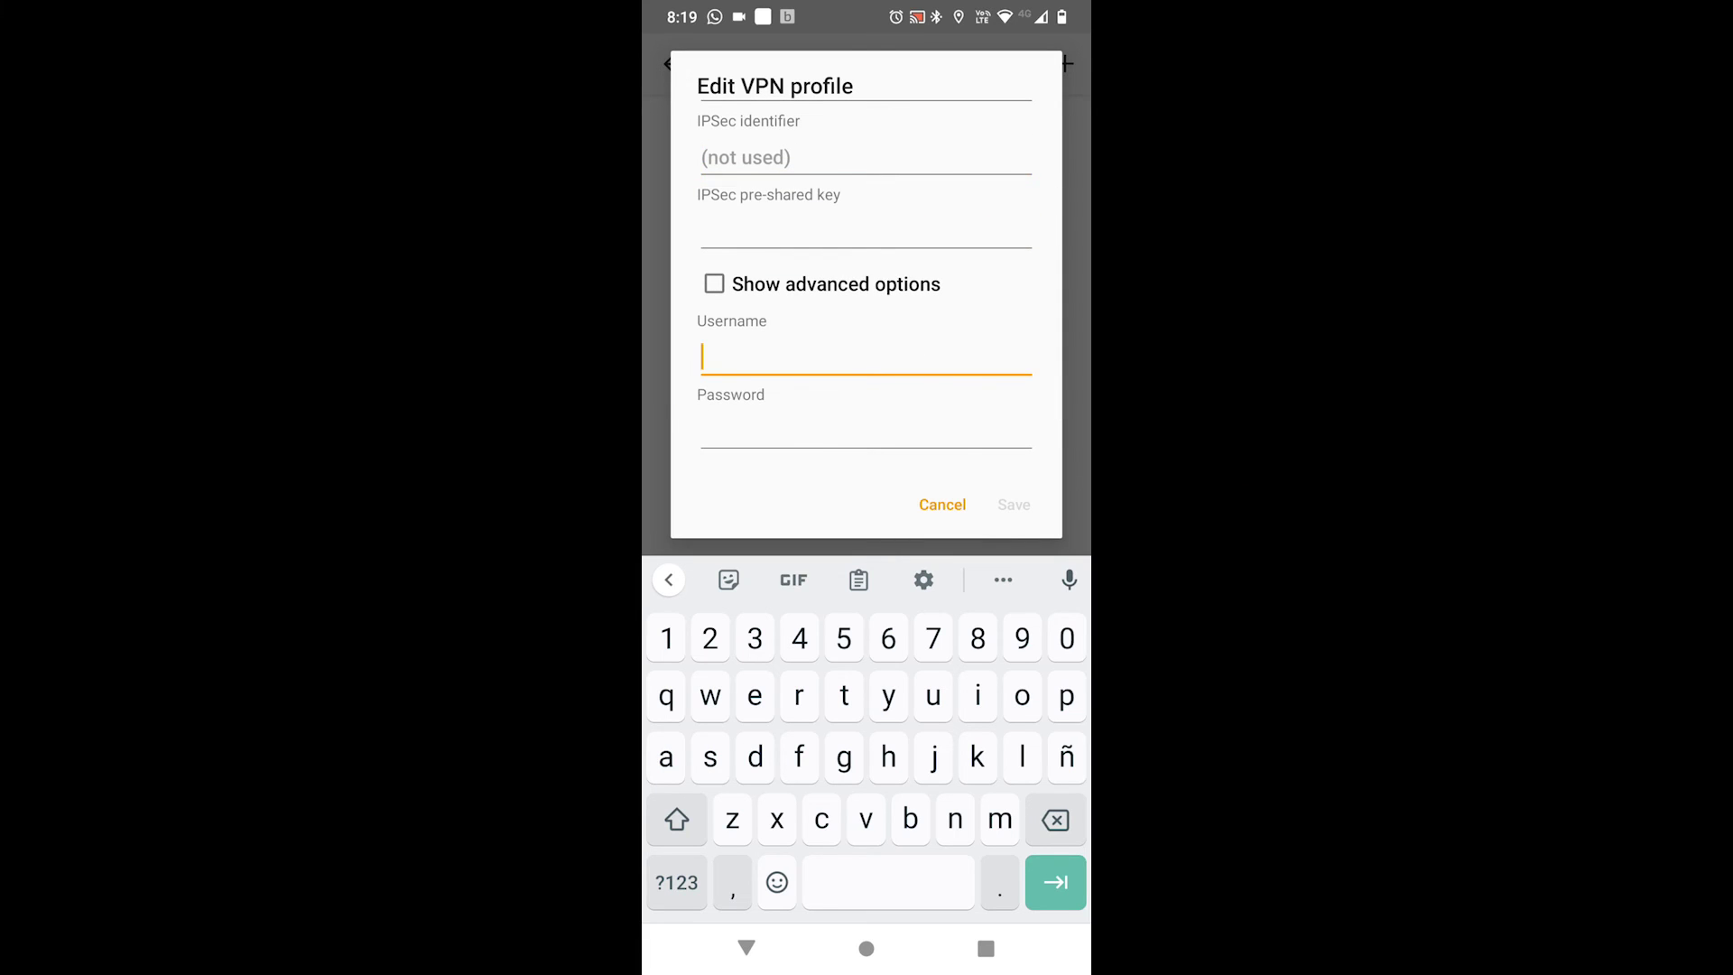
{"action": "left_click", "coordinate": [1055, 881]}
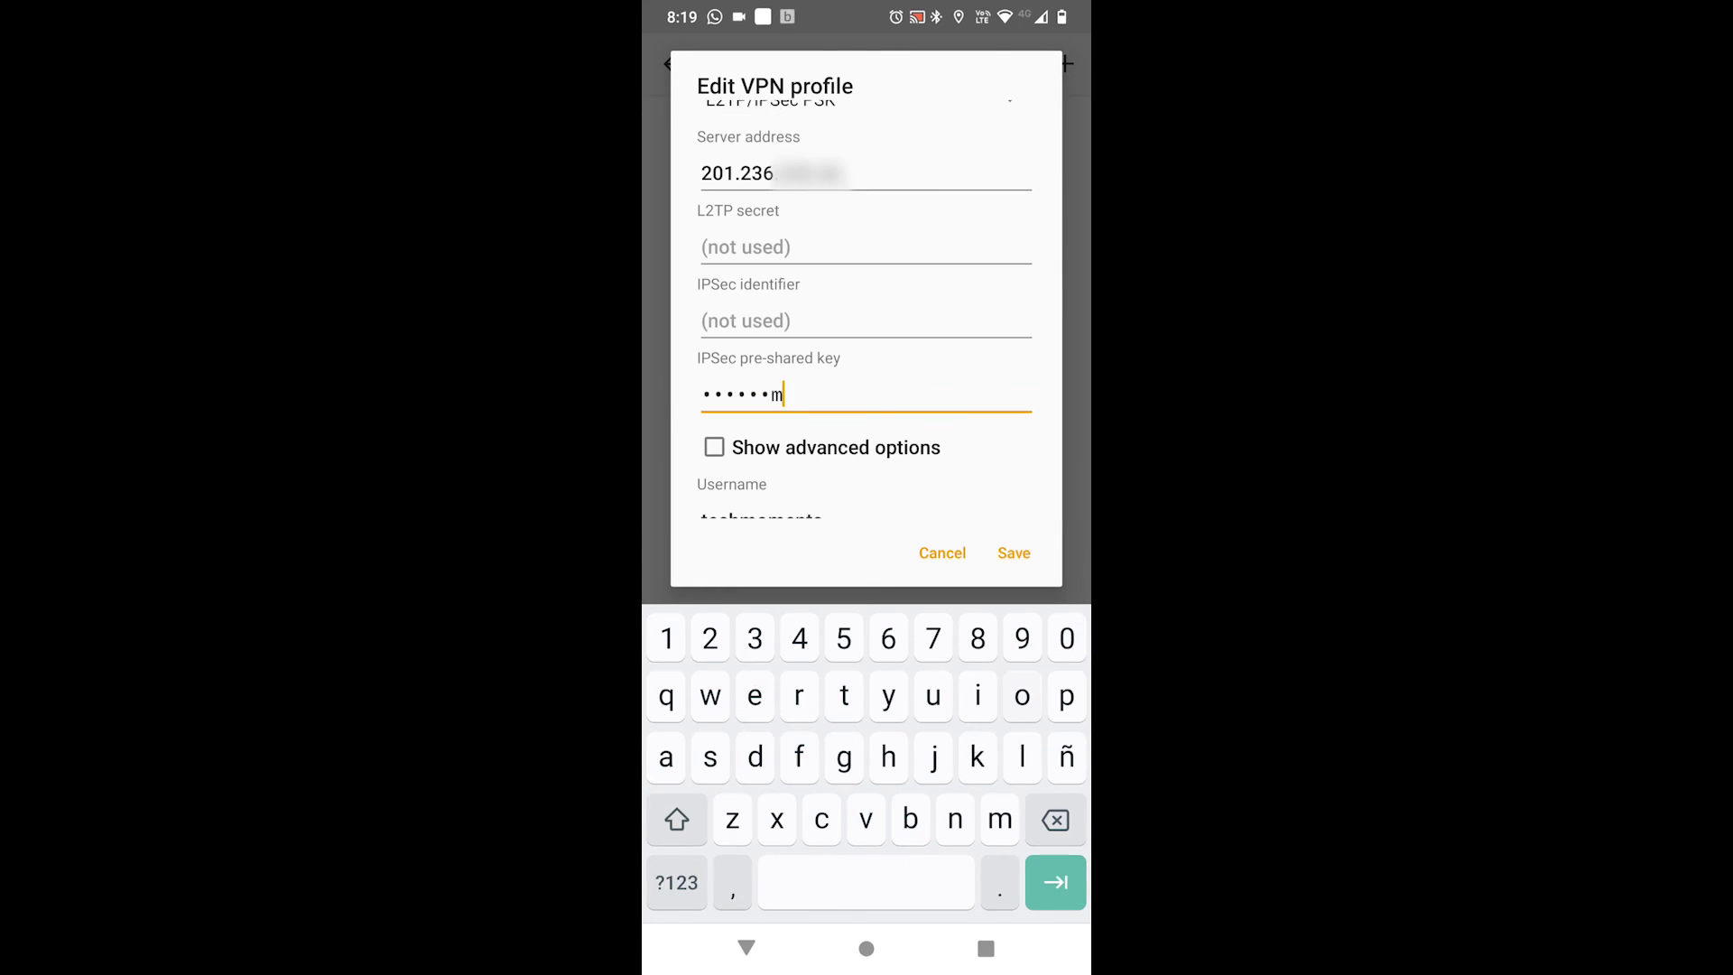
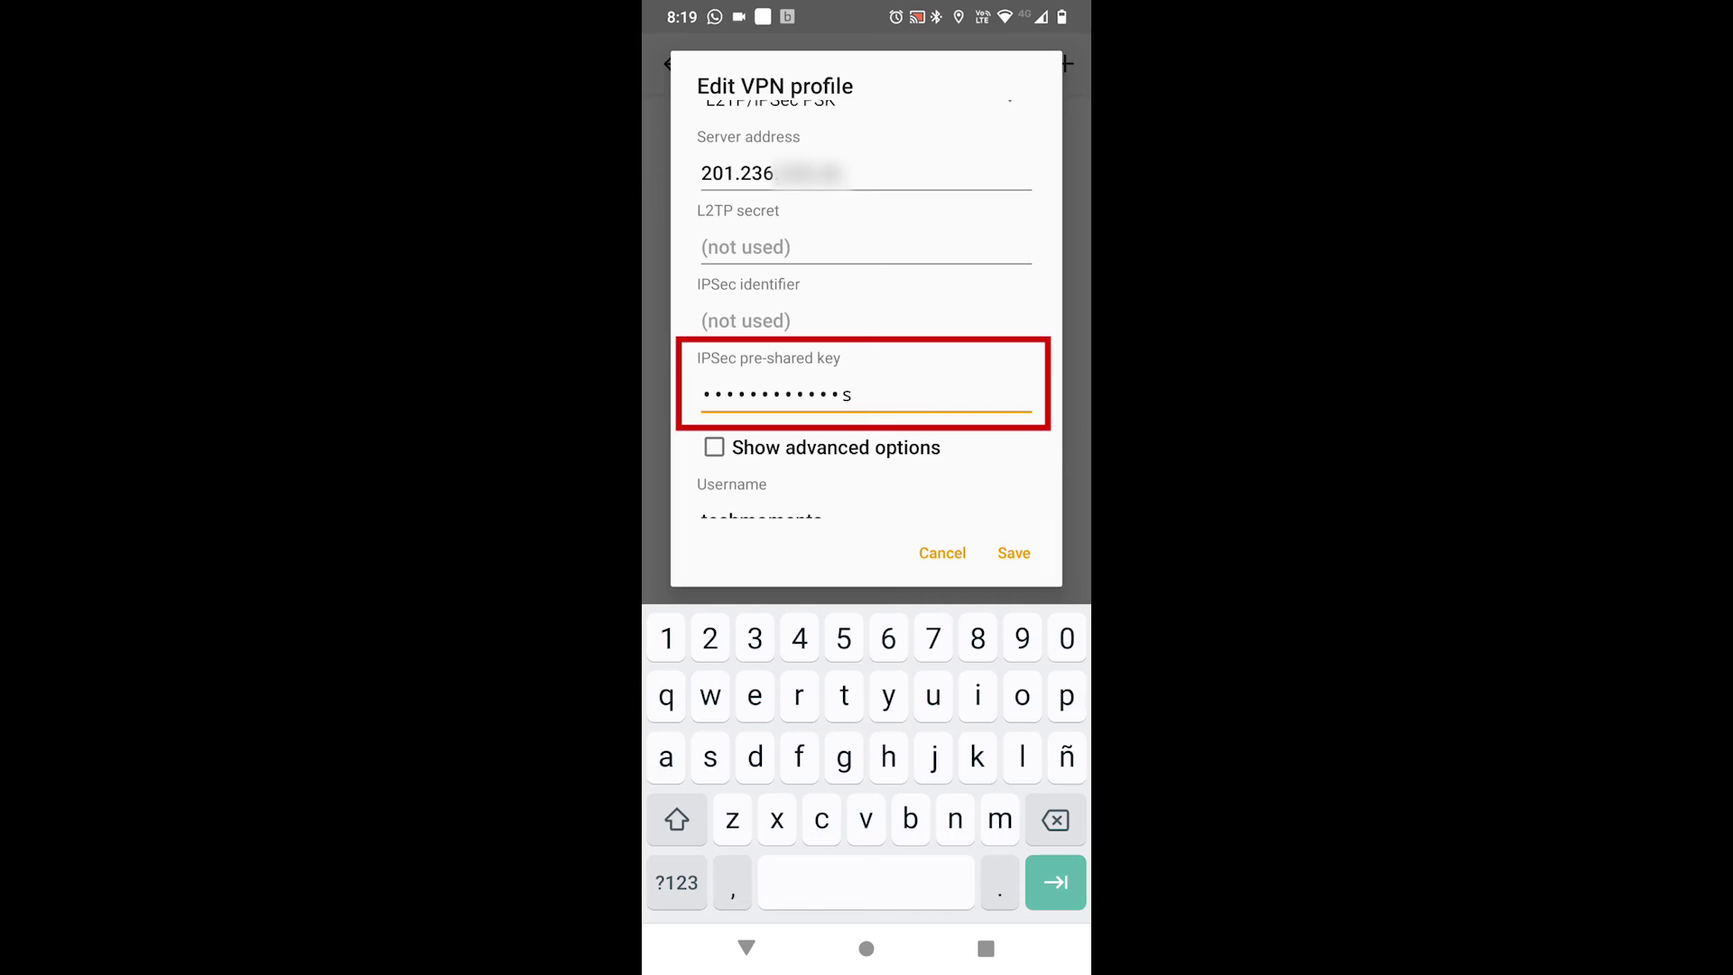
{"action": "left_click", "coordinate": [1014, 553]}
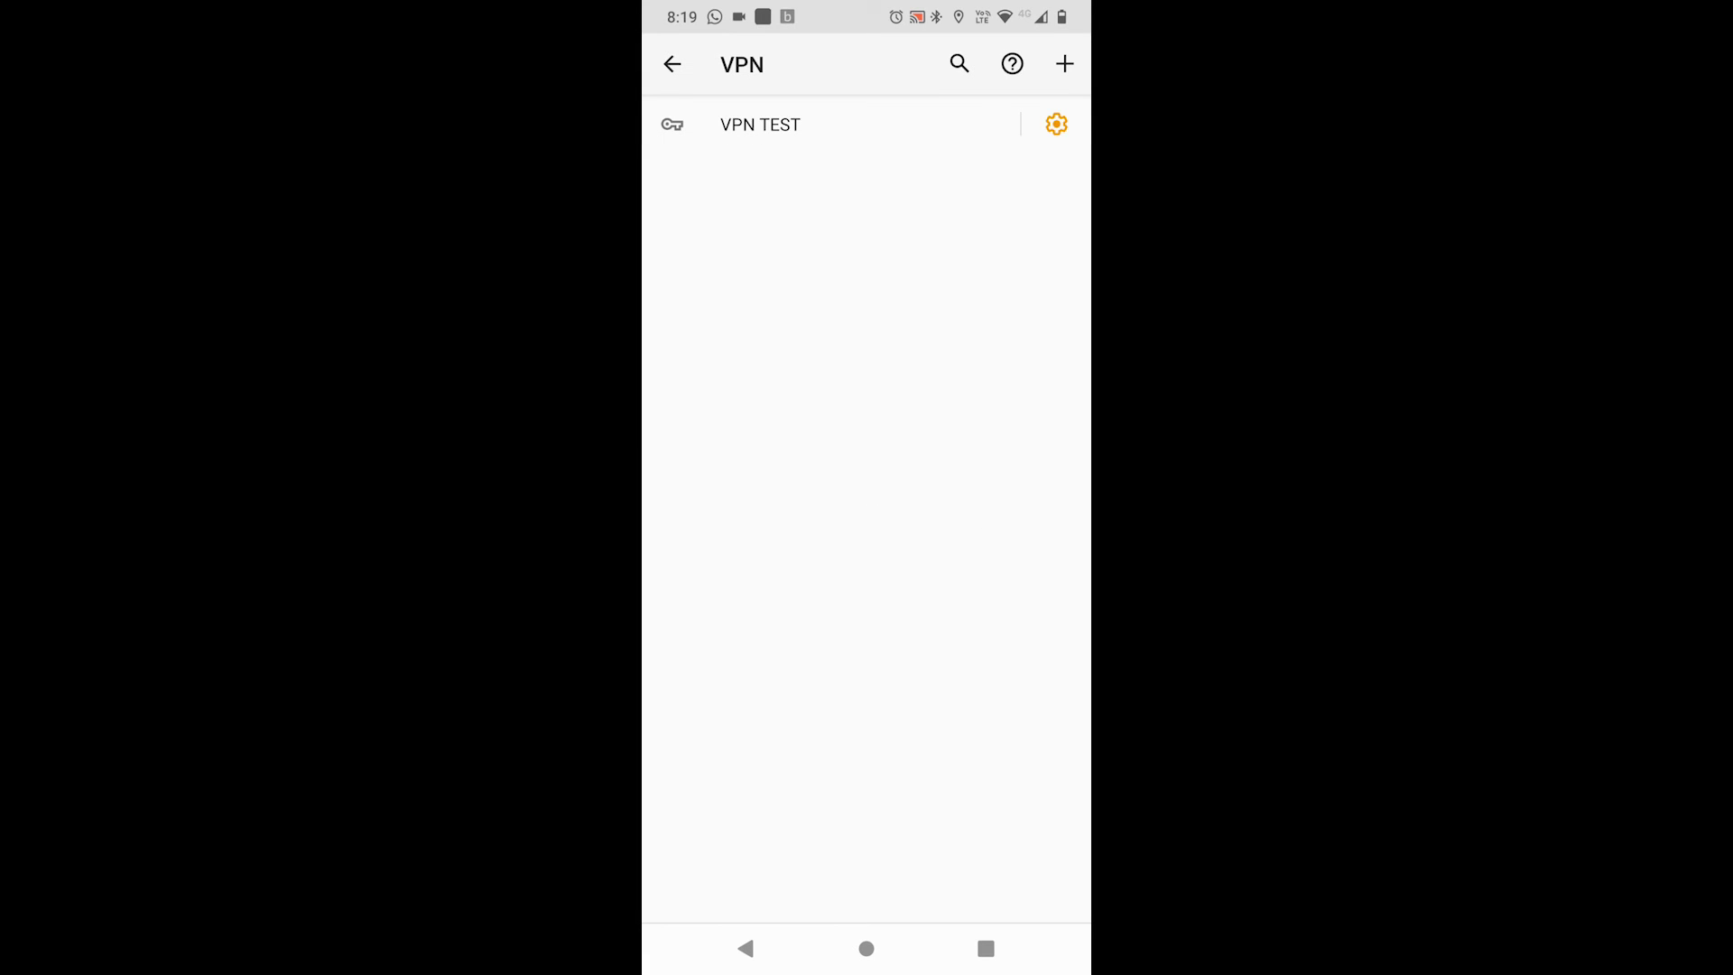
Connect to the saved VPN TEST profile using its stored credentials.
{"action": "left_click", "coordinate": [760, 124]}
{"action": "left_click", "coordinate": [1007, 676]}
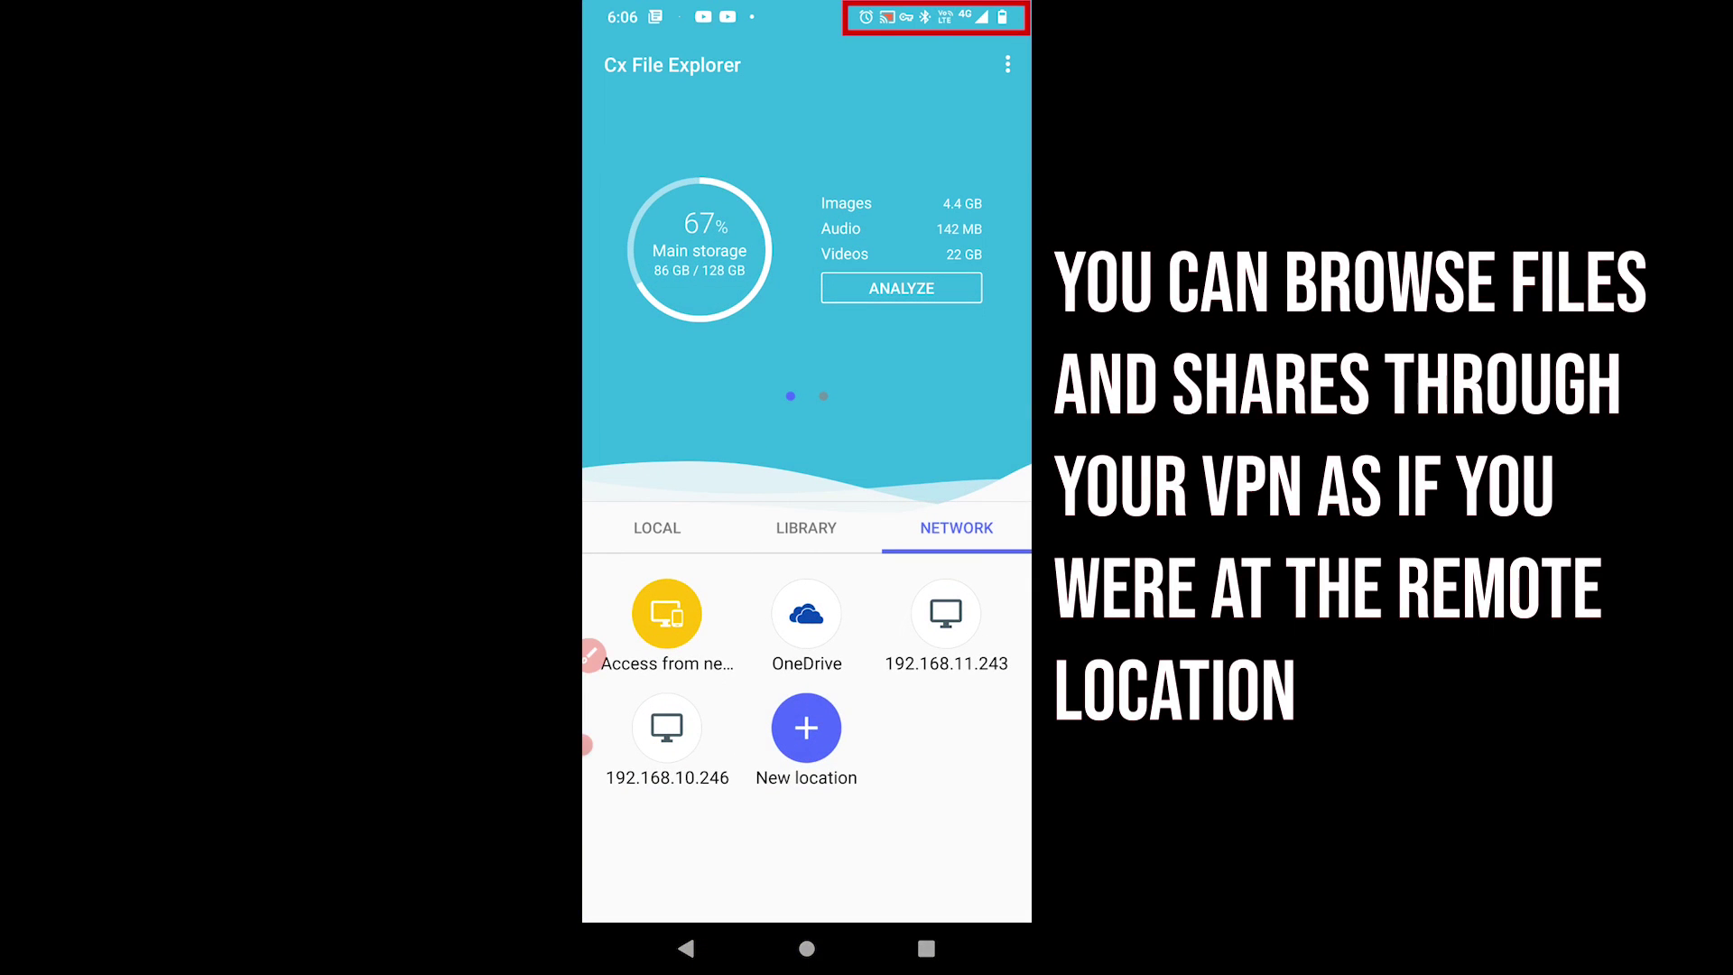
Open the remote host 192.168.11.243 from Cx File Explorer's Network list.
{"action": "left_click", "coordinate": [946, 623]}
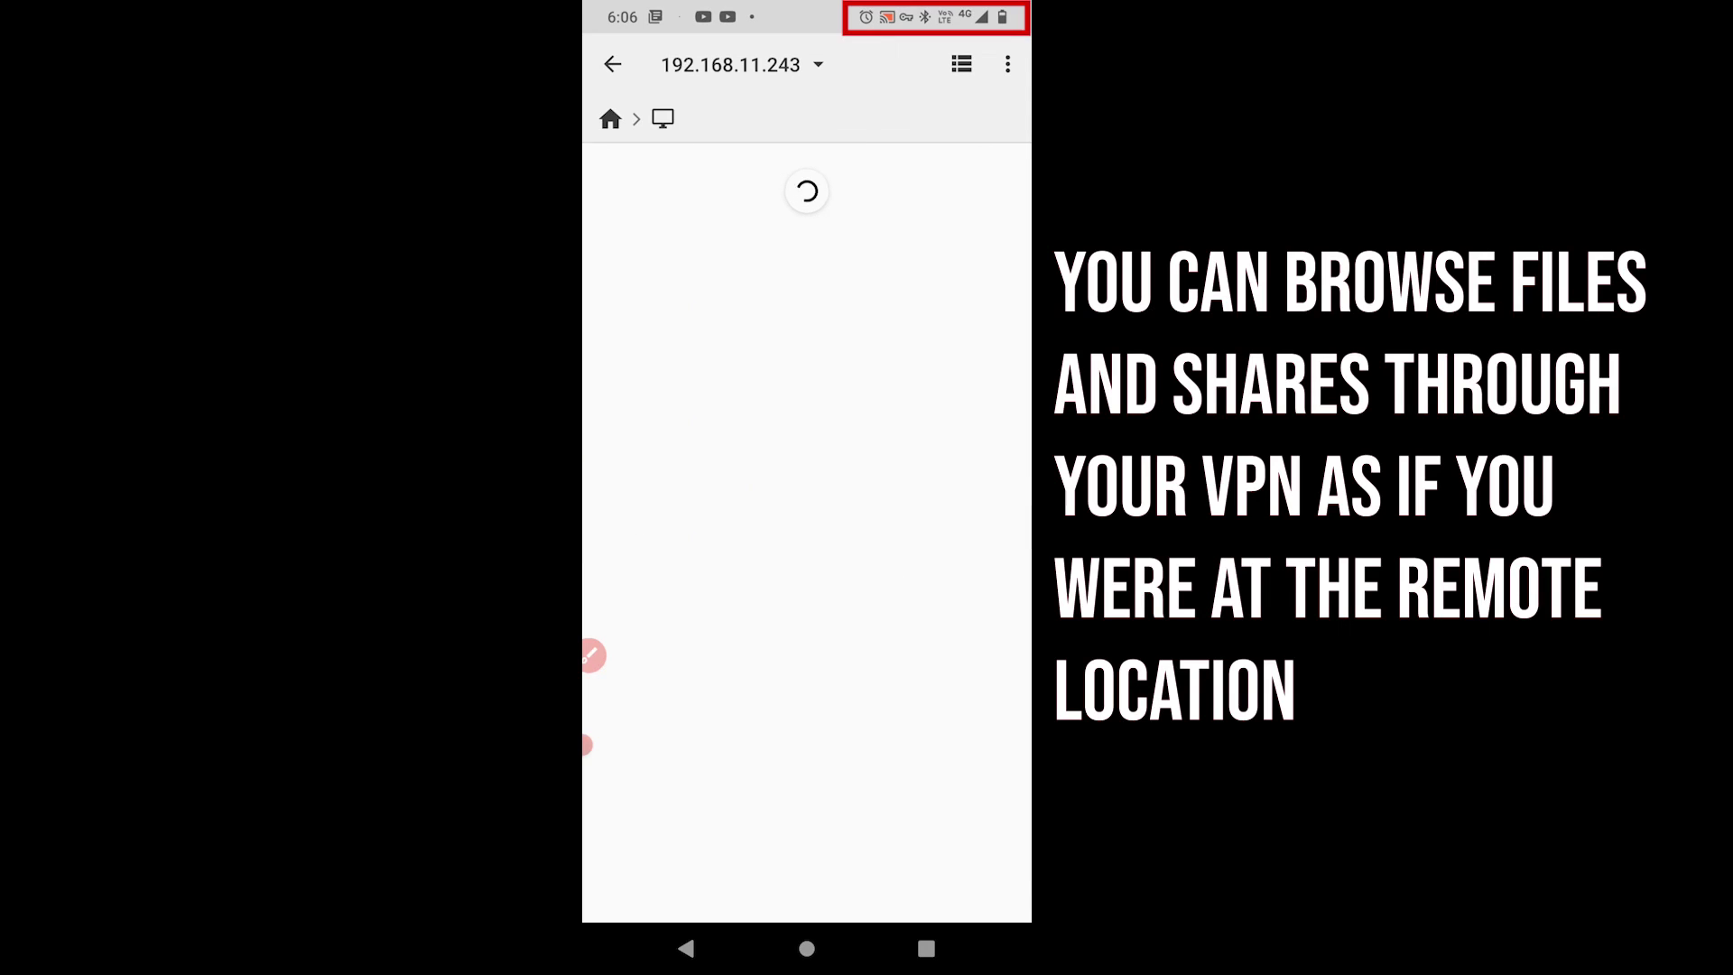